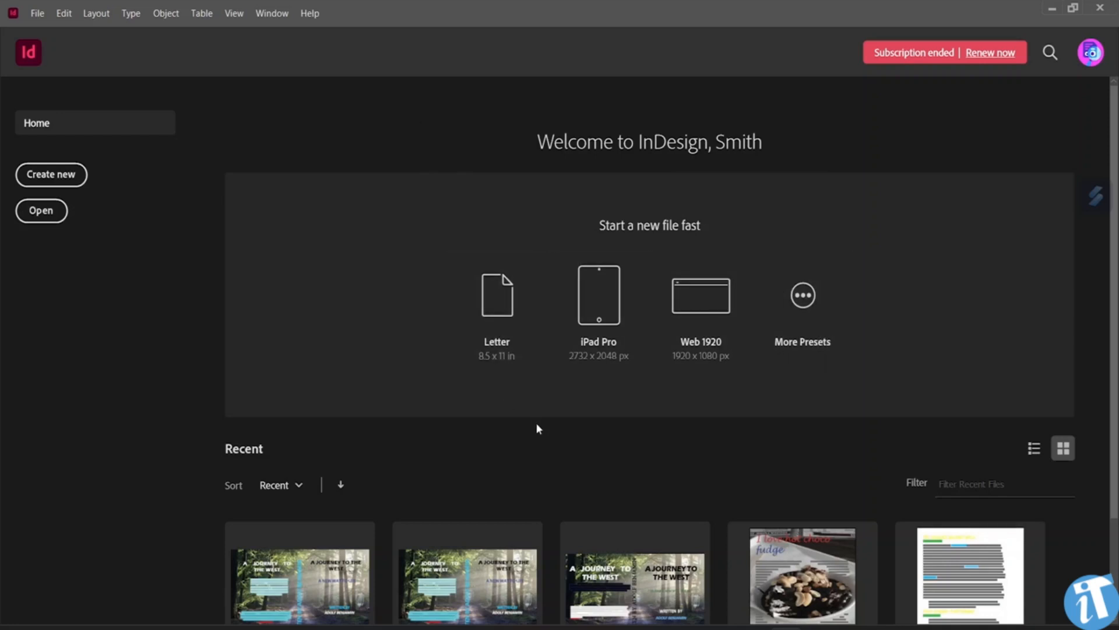
Step: Look over the recent files on the home screen and start setting up a new document
scroll(535, 482, "down", 2)
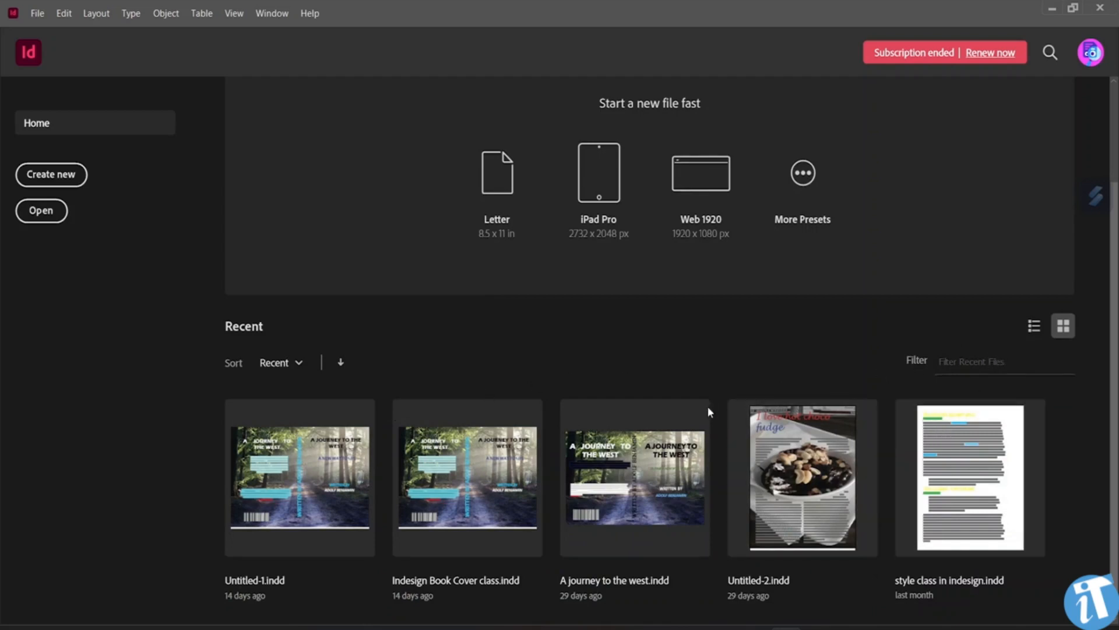
scroll(510, 324, "up", 2)
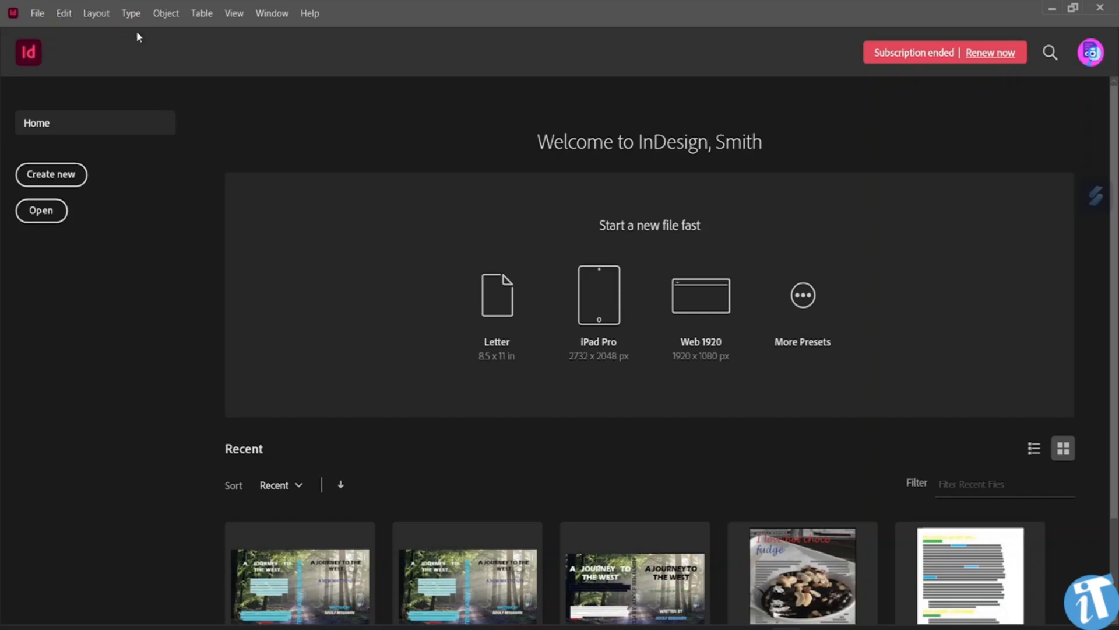
left_click(51, 175)
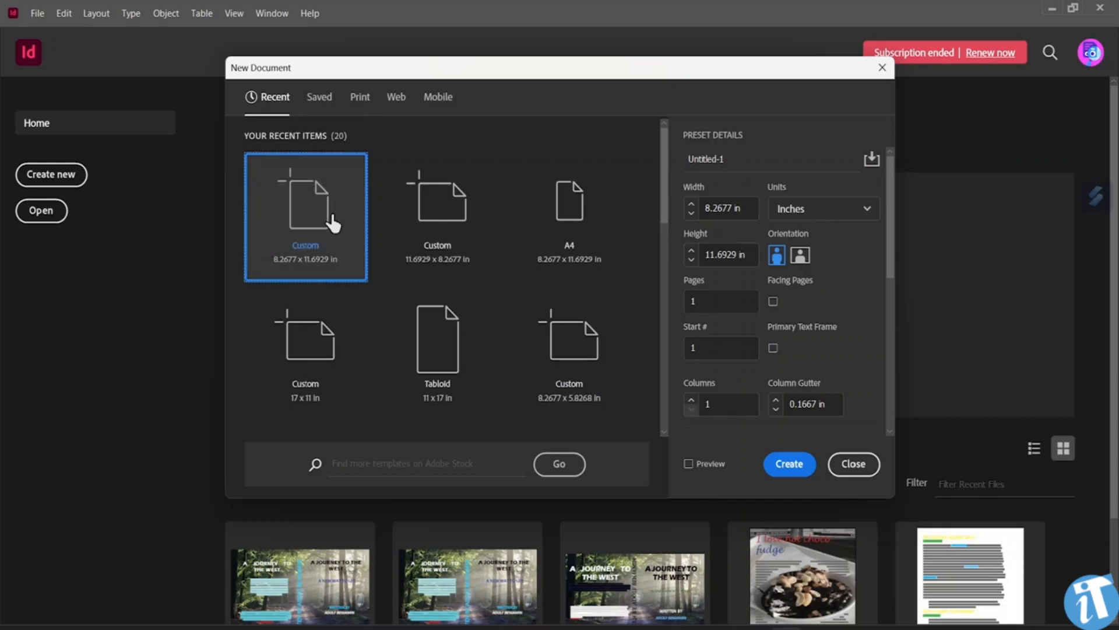
Step: Browse the recently used document sizes for the new document, through to the iPhone X preset at the end of the list
scroll(341, 169, "down", 5)
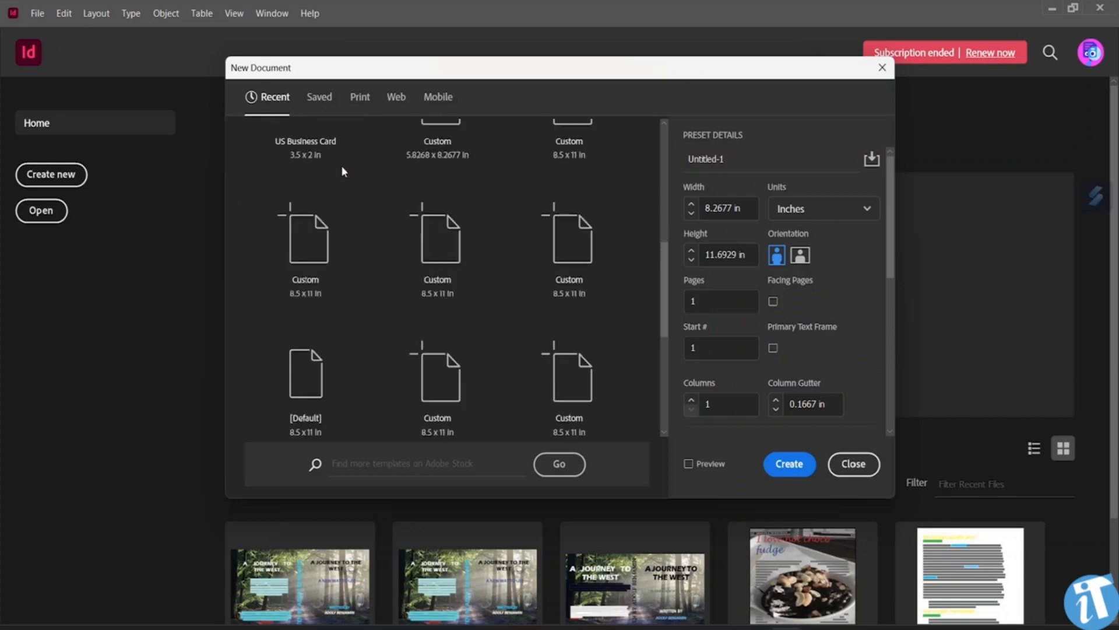
scroll(333, 210, "up", 5)
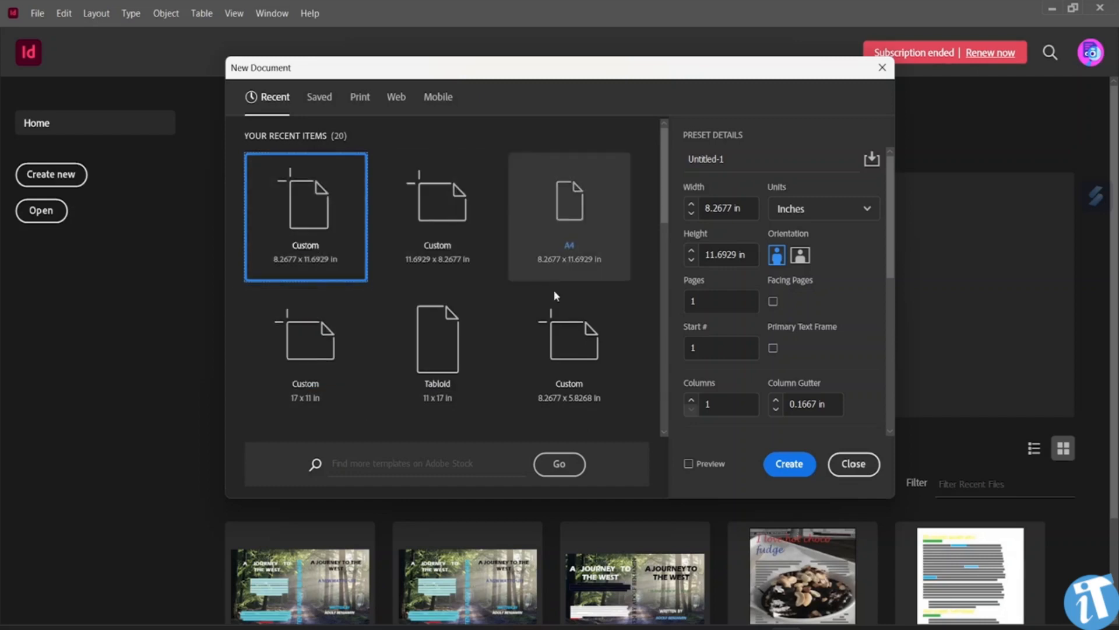
scroll(473, 298, "down", 3)
scroll(474, 298, "down", 5)
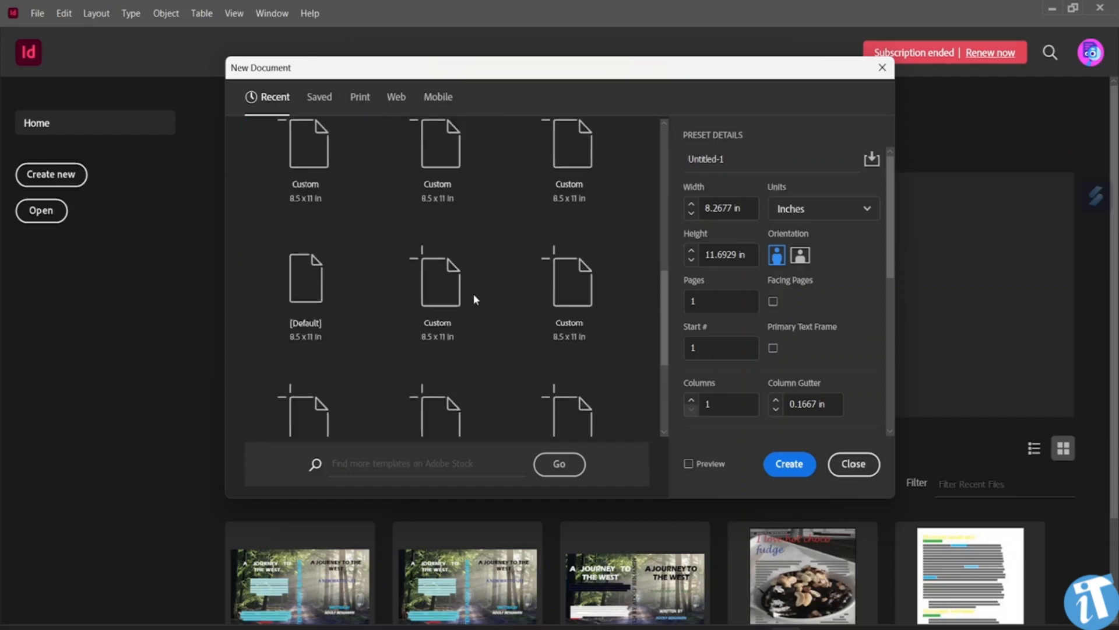
scroll(473, 295, "up", 8)
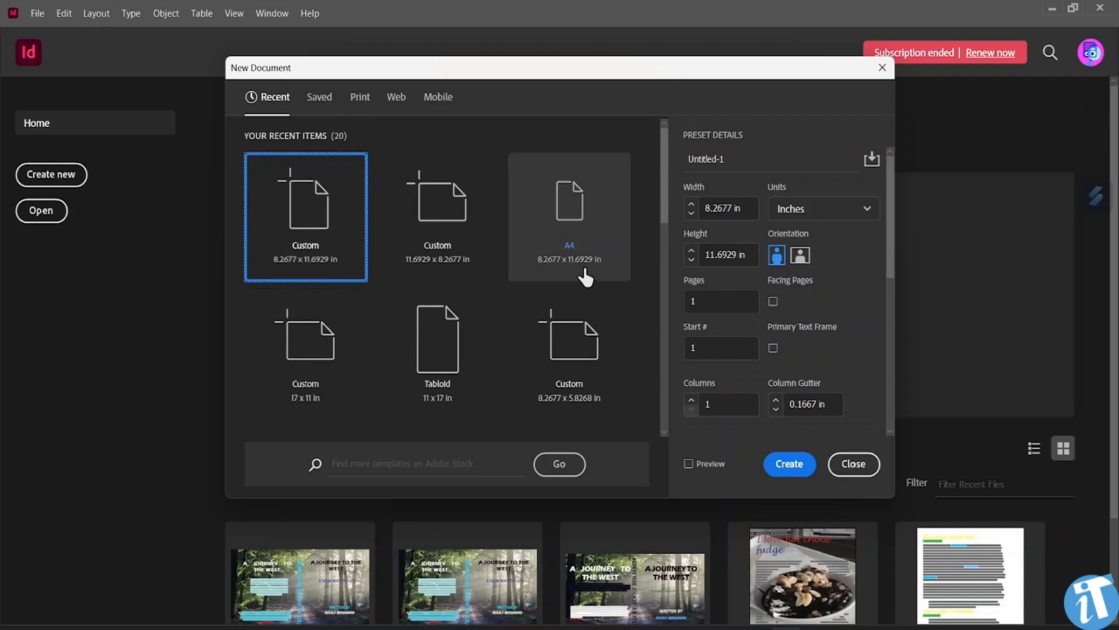
scroll(460, 295, "down", 3)
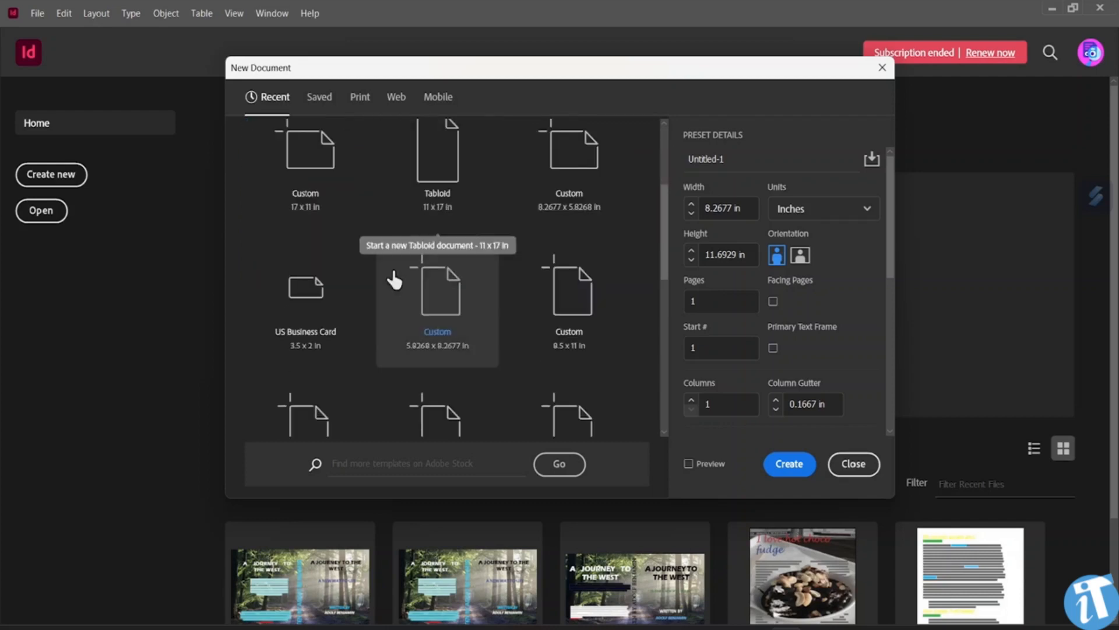
scroll(406, 357, "down", 8)
scroll(428, 345, "down", 3)
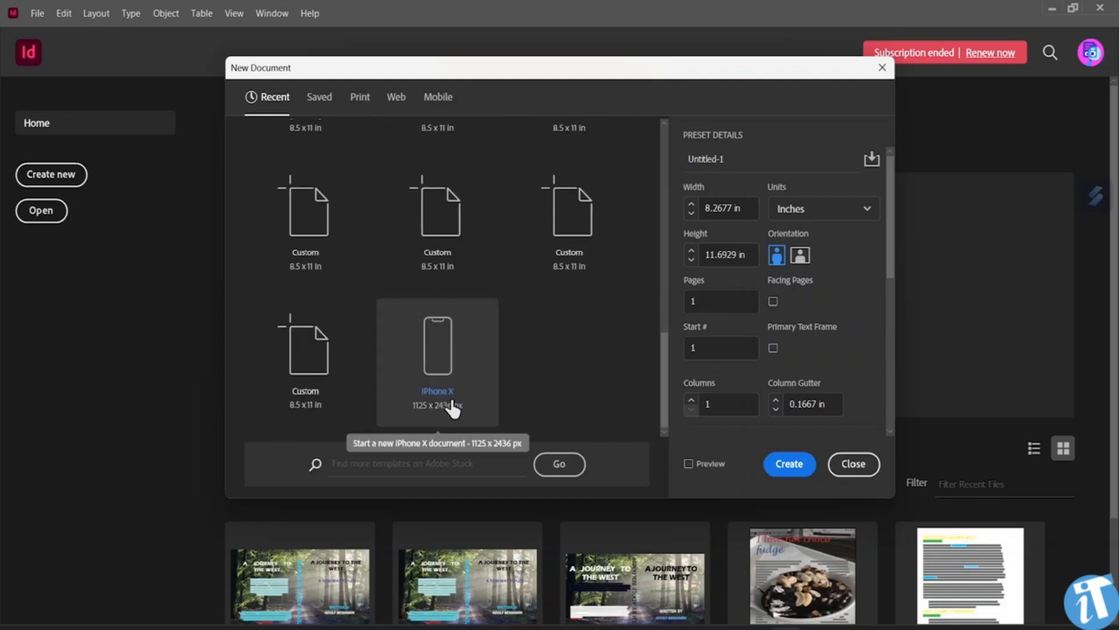
scroll(415, 274, "up", 10)
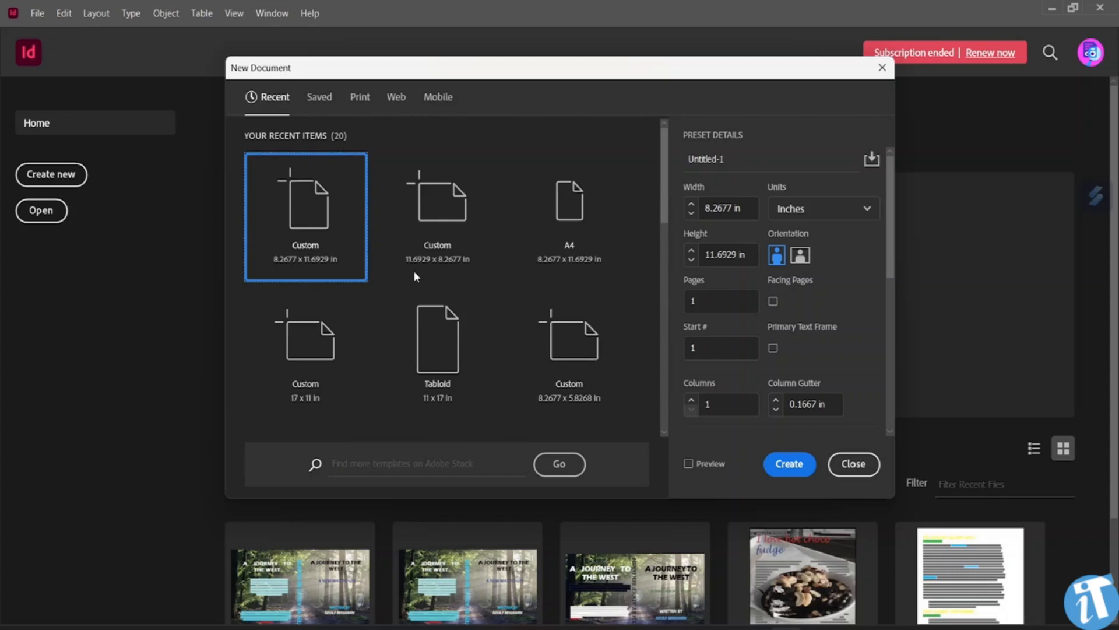
Step: Compare the saved blank document presets with the print presets
left_click(320, 99)
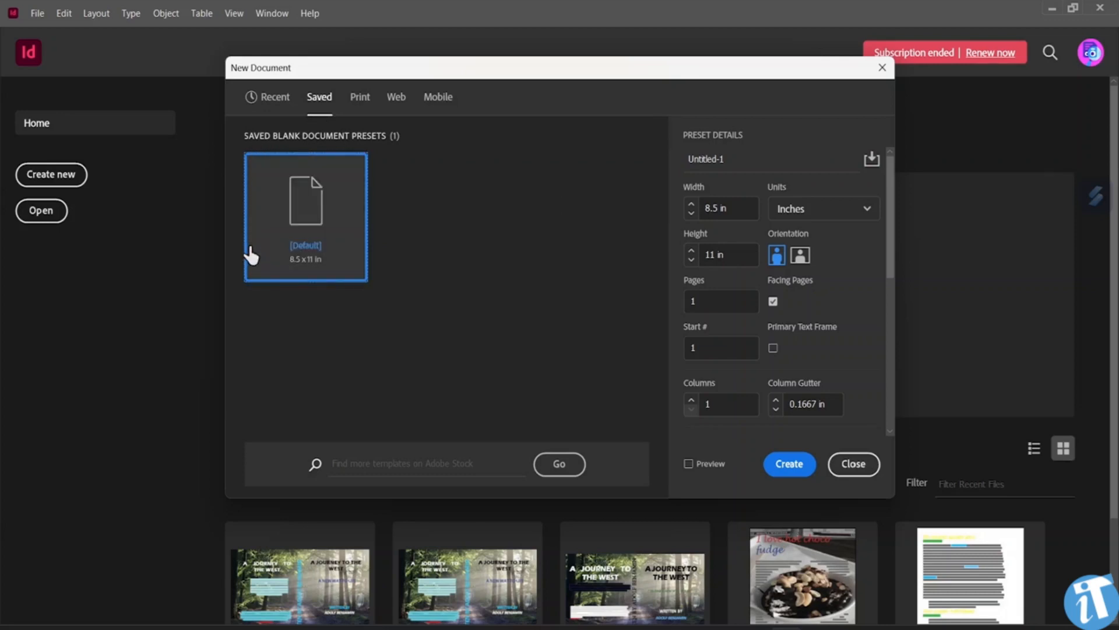
left_click(361, 99)
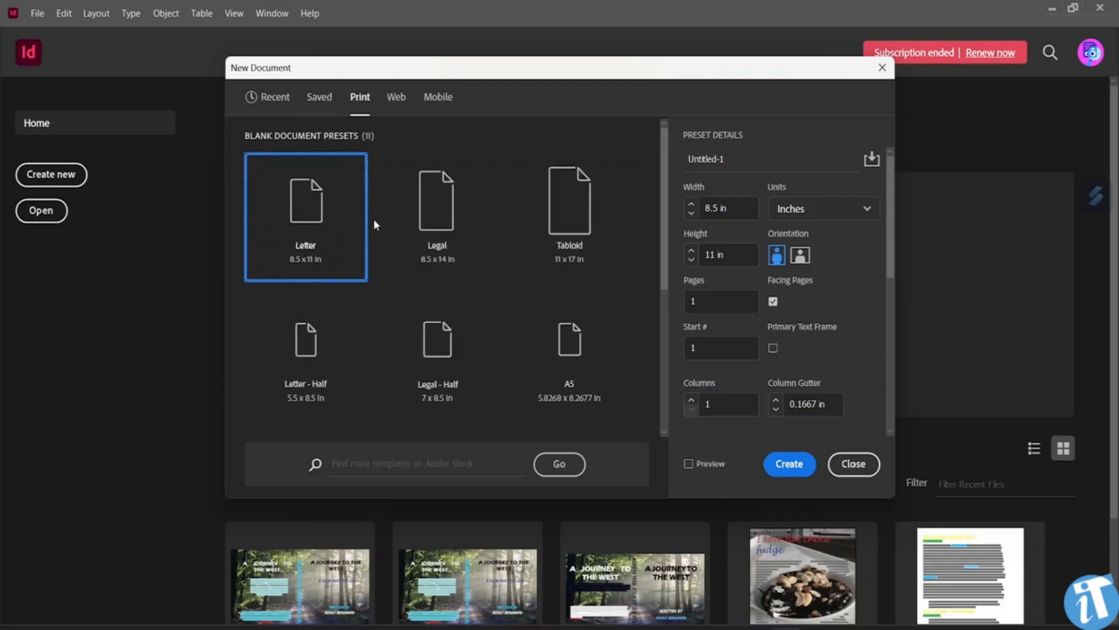
scroll(374, 227, "down", 5)
scroll(376, 231, "up", 5)
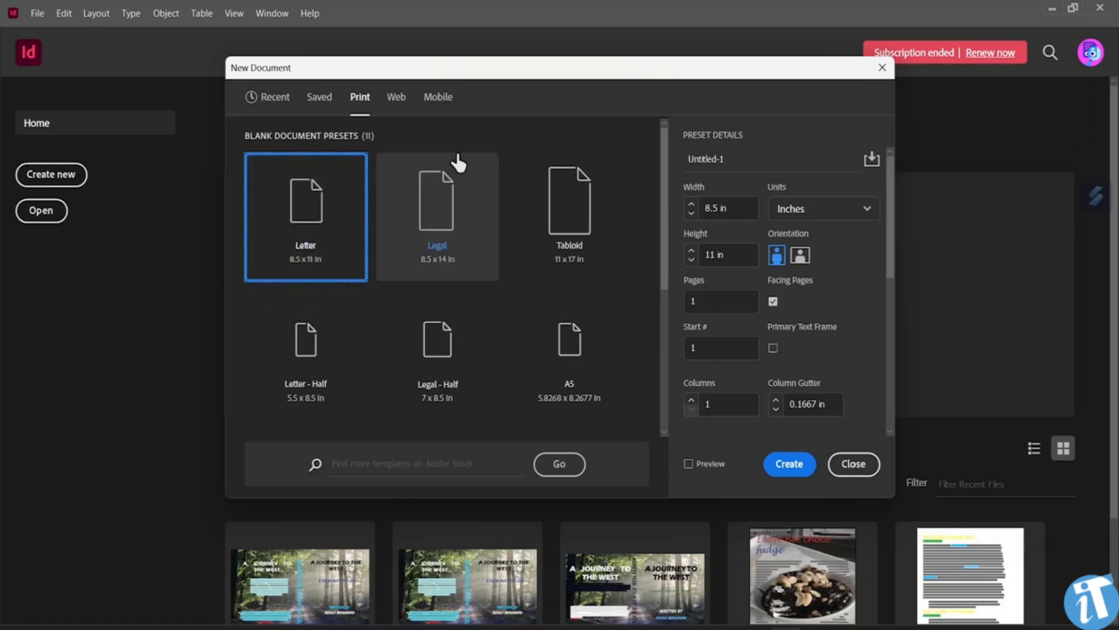
left_click(314, 101)
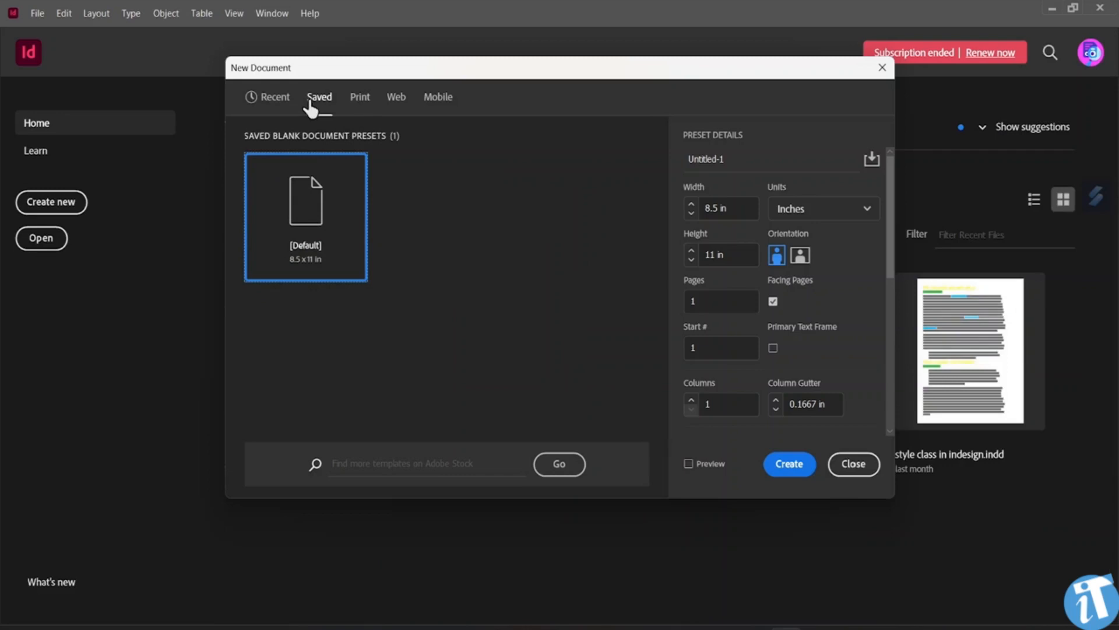
Step: Show all blank print presets and review the paper sizes from Letter to US Business Card and Compact Disc
left_click(361, 98)
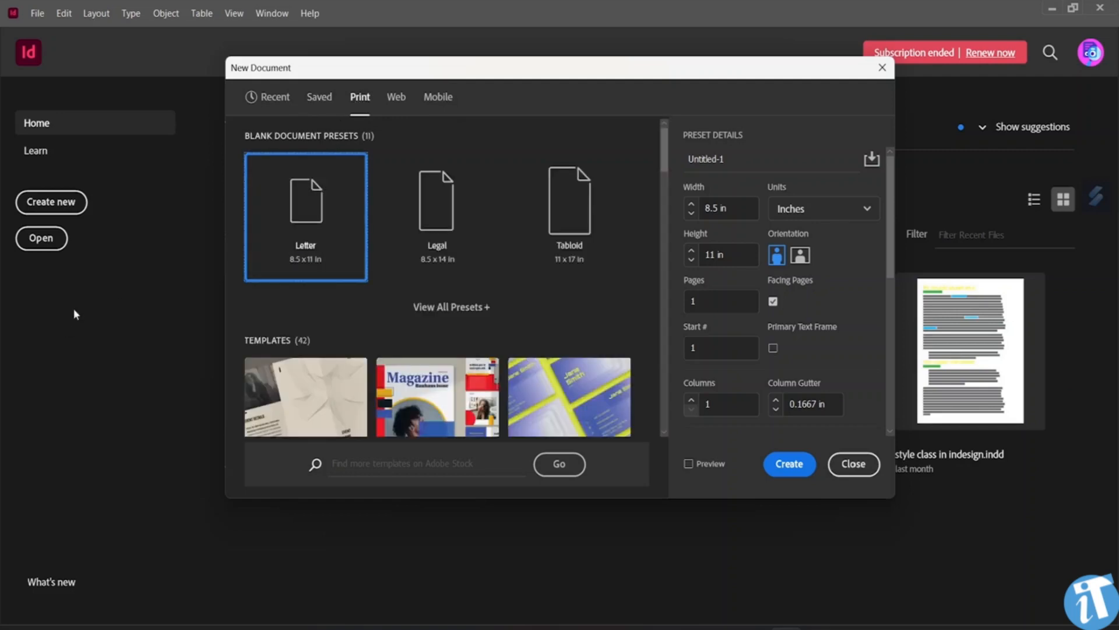
left_click(455, 309)
scroll(445, 291, "down", 2)
scroll(441, 265, "up", 2)
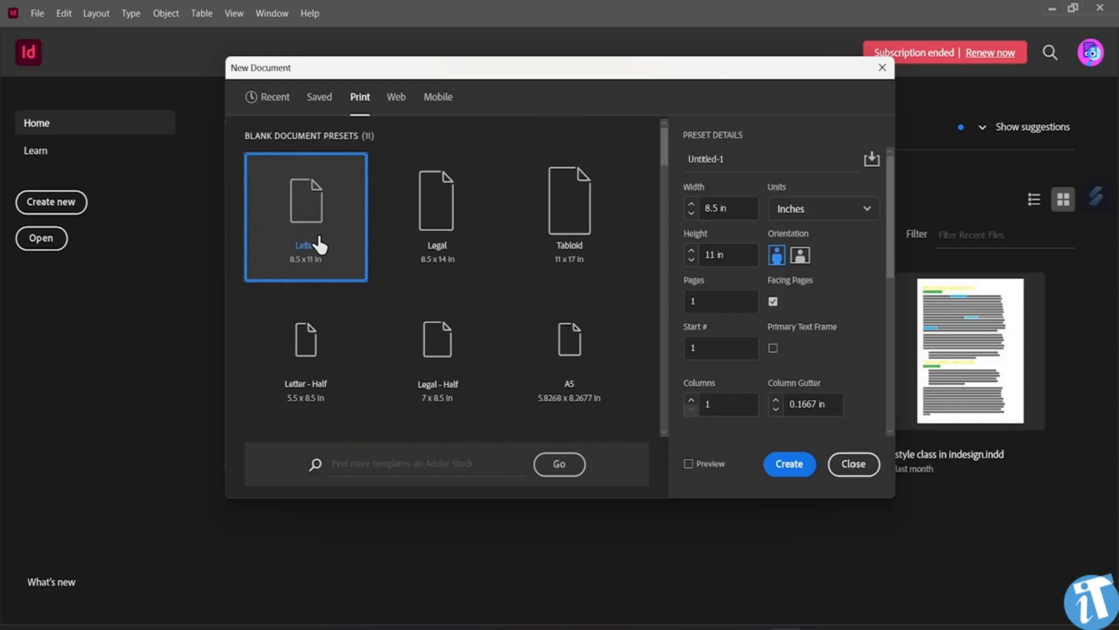
scroll(322, 249, "down", 2)
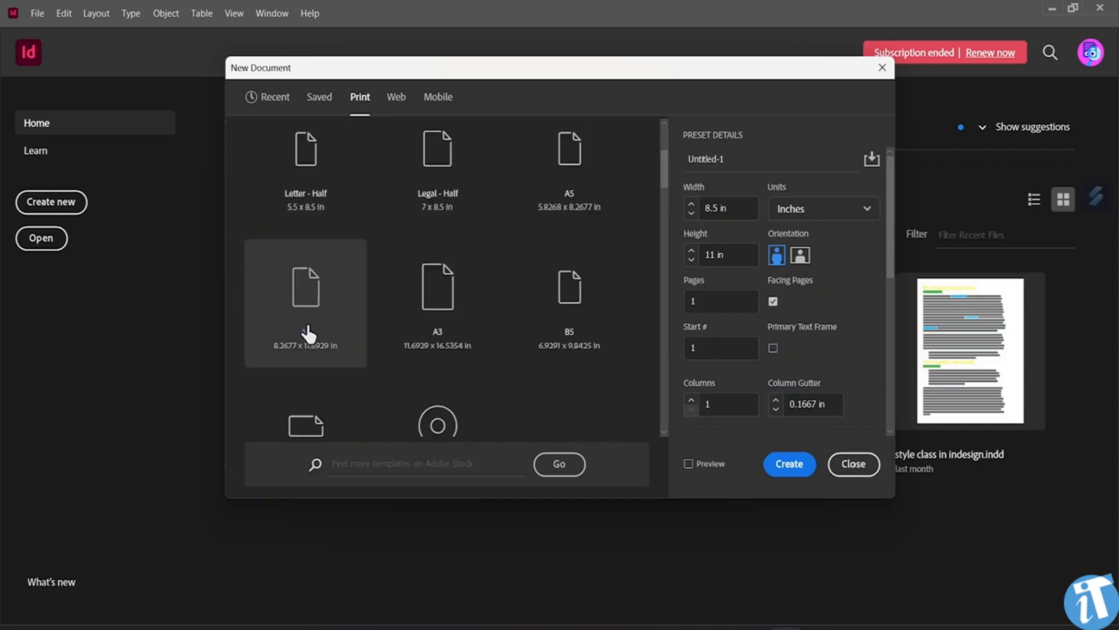
scroll(580, 337, "down", 4)
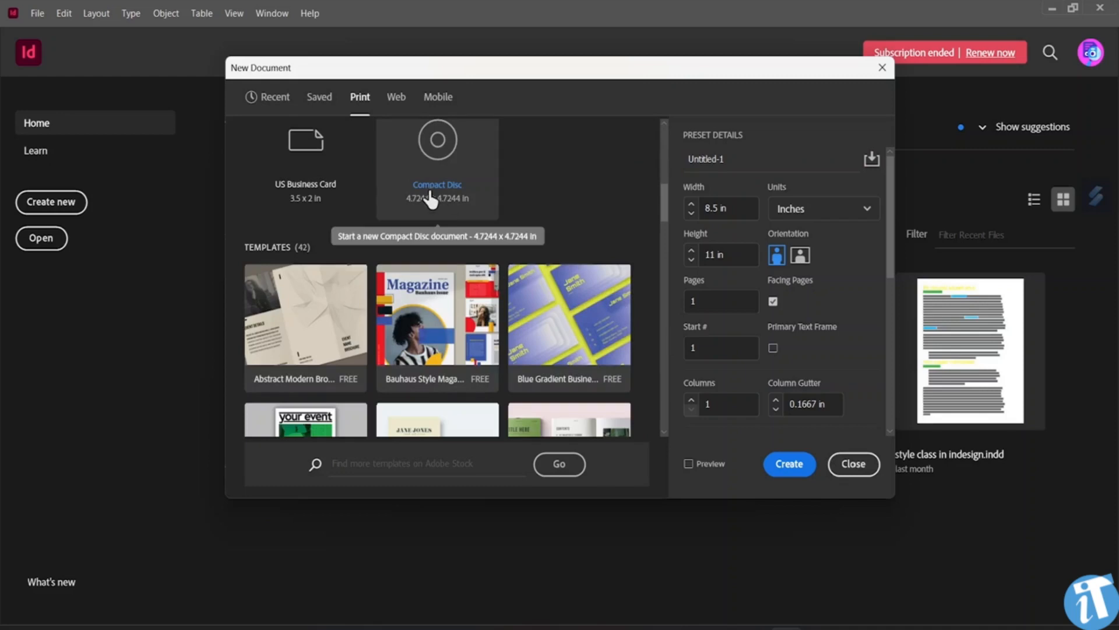
scroll(408, 216, "up", 2)
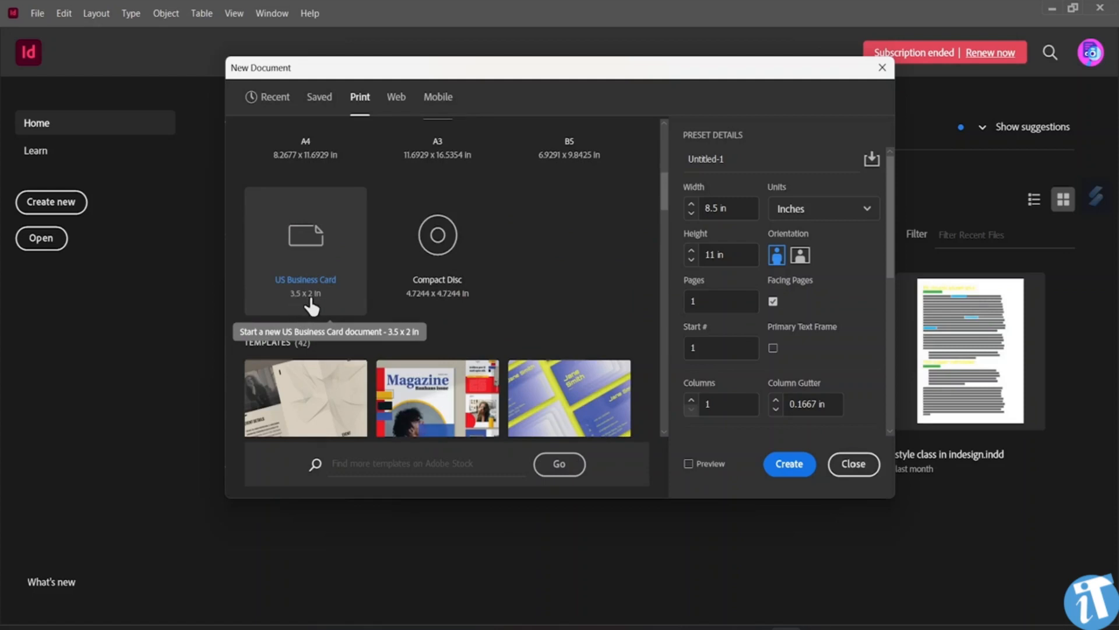
scroll(447, 262, "up", 5)
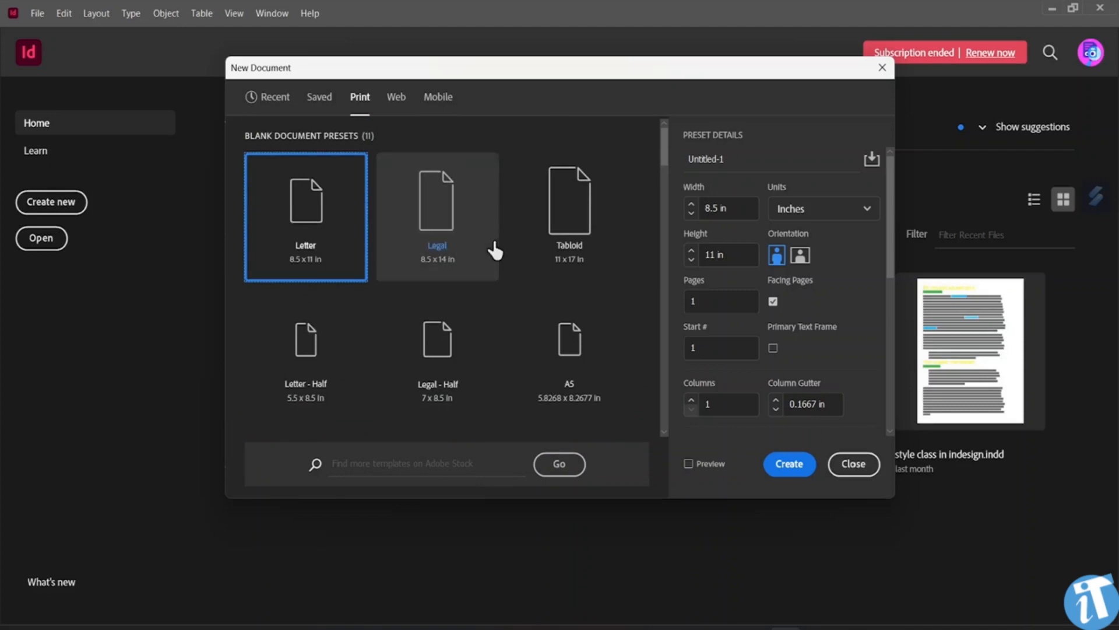
Step: Browse the print templates listed below the blank print presets, such as the brochure, magazine and business card layouts
scroll(379, 349, "down", 10)
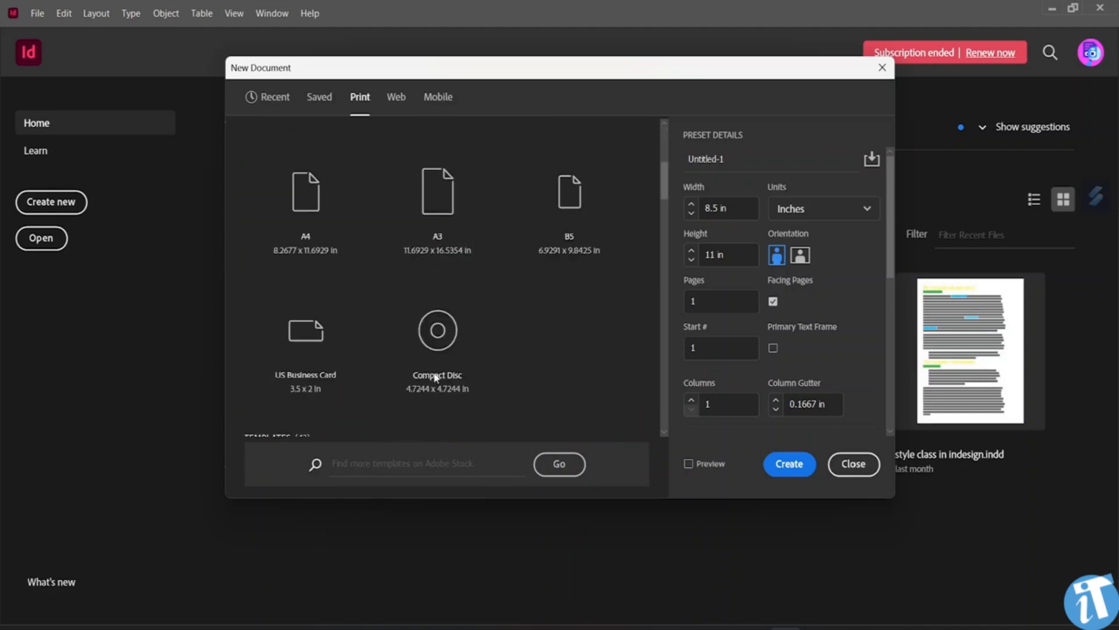
scroll(309, 275, "up", 4)
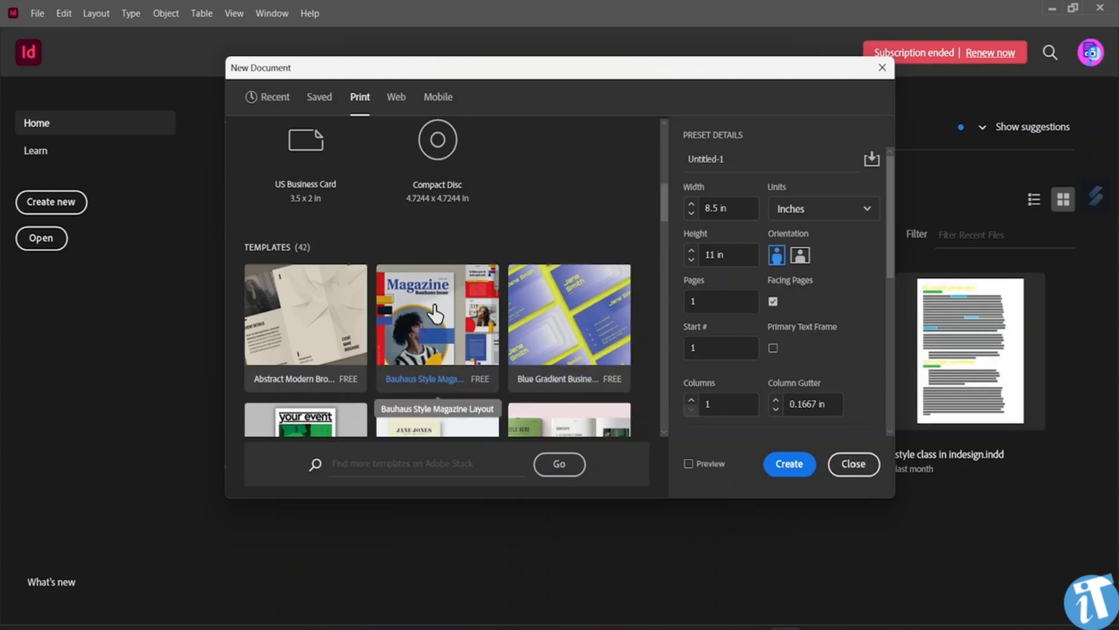
scroll(435, 314, "down", 3)
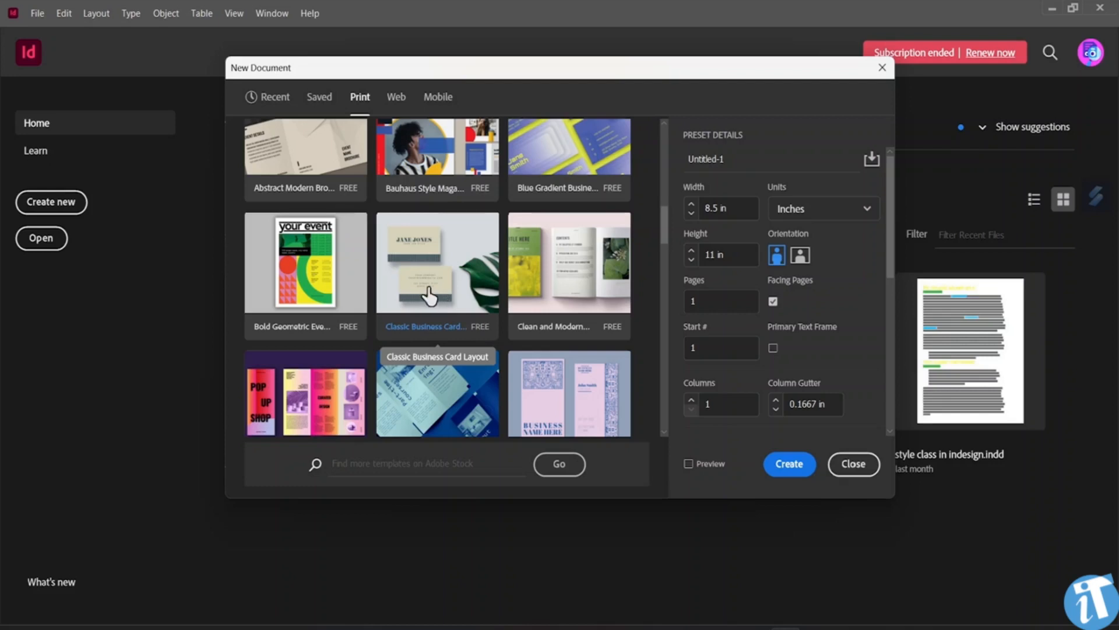
scroll(429, 295, "up", 2)
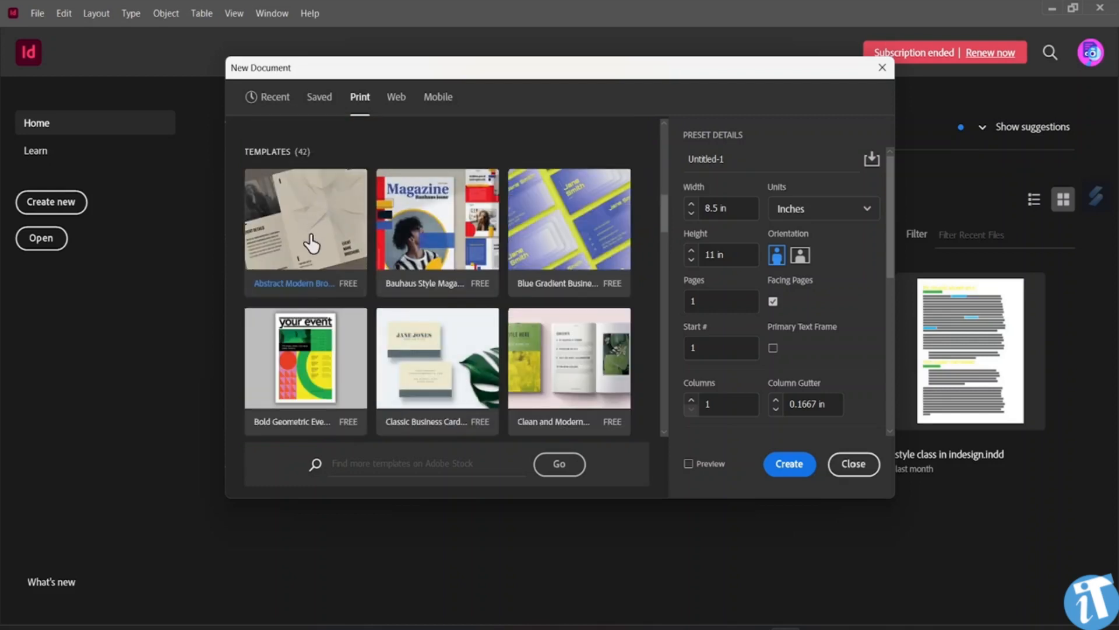
scroll(466, 252, "up", 4)
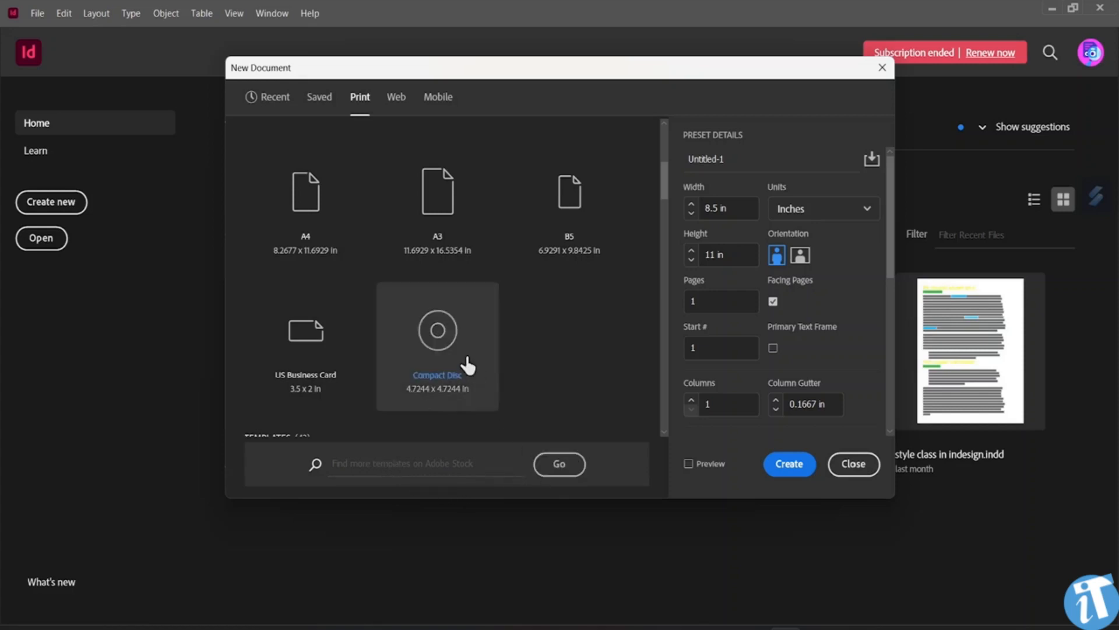
scroll(341, 362, "down", 3)
scroll(344, 358, "up", 5)
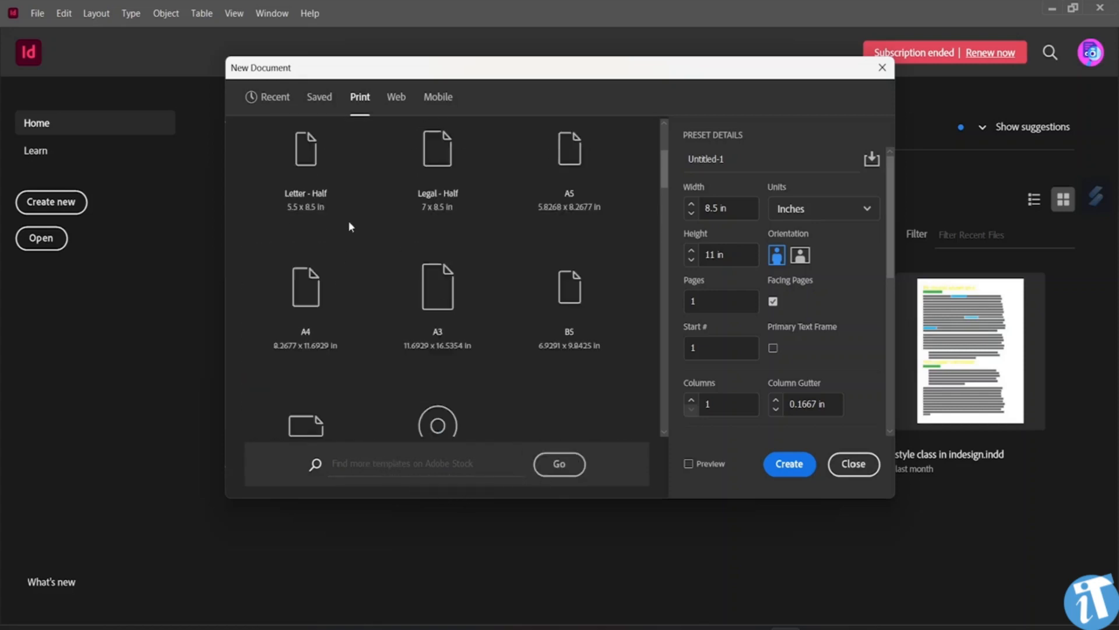
Step: Show all blank web document presets and examine their pixel sizes and the web templates below them
left_click(396, 98)
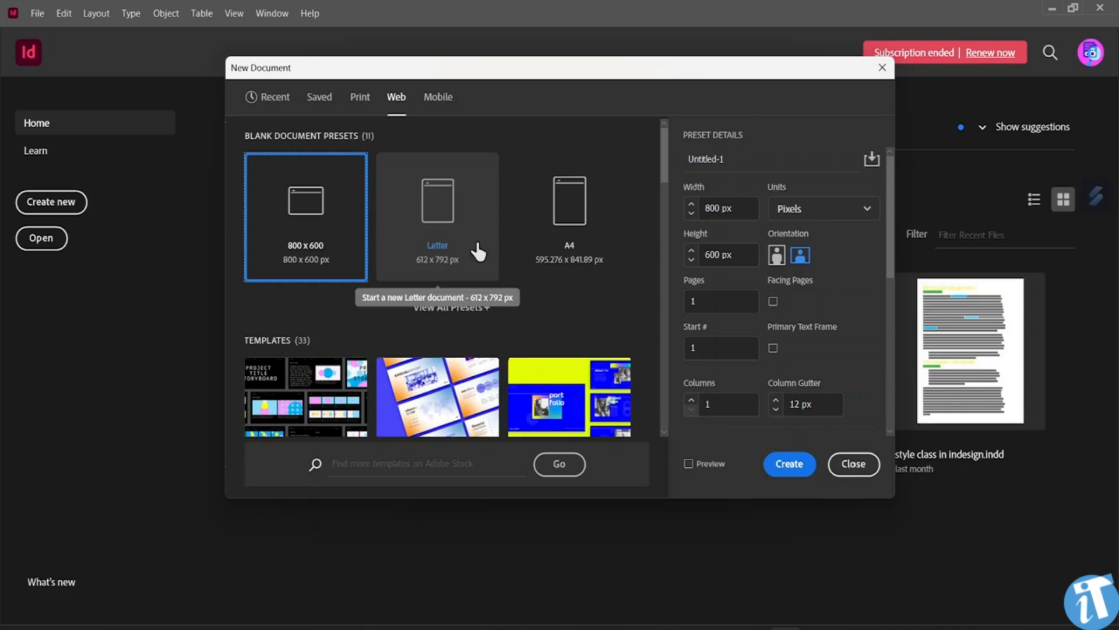
left_click(458, 315)
scroll(358, 306, "down", 3)
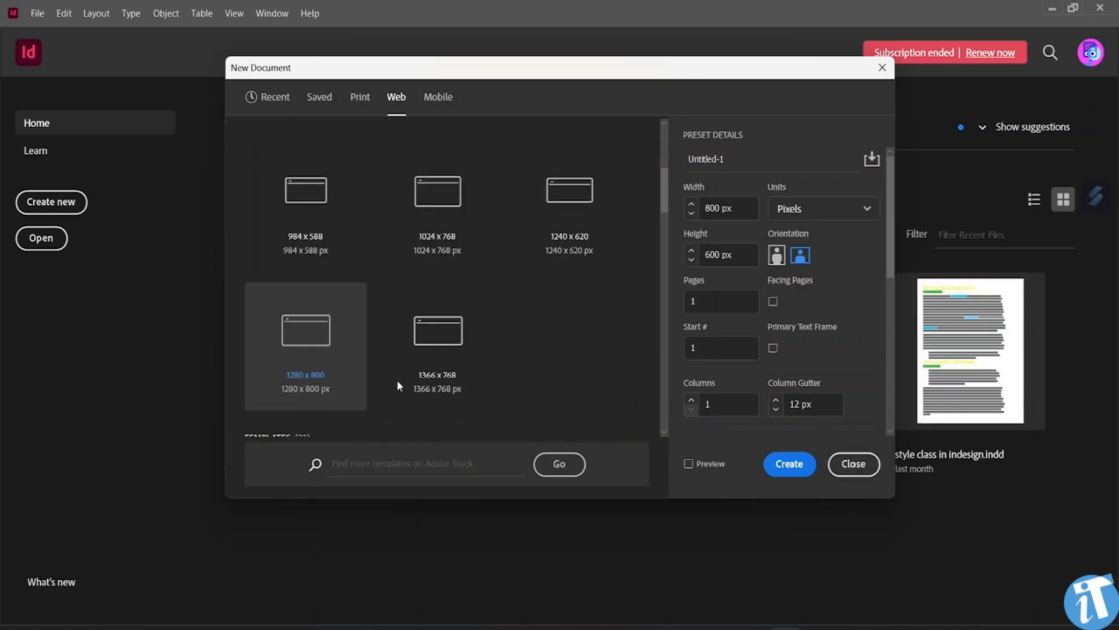
scroll(379, 289, "up", 3)
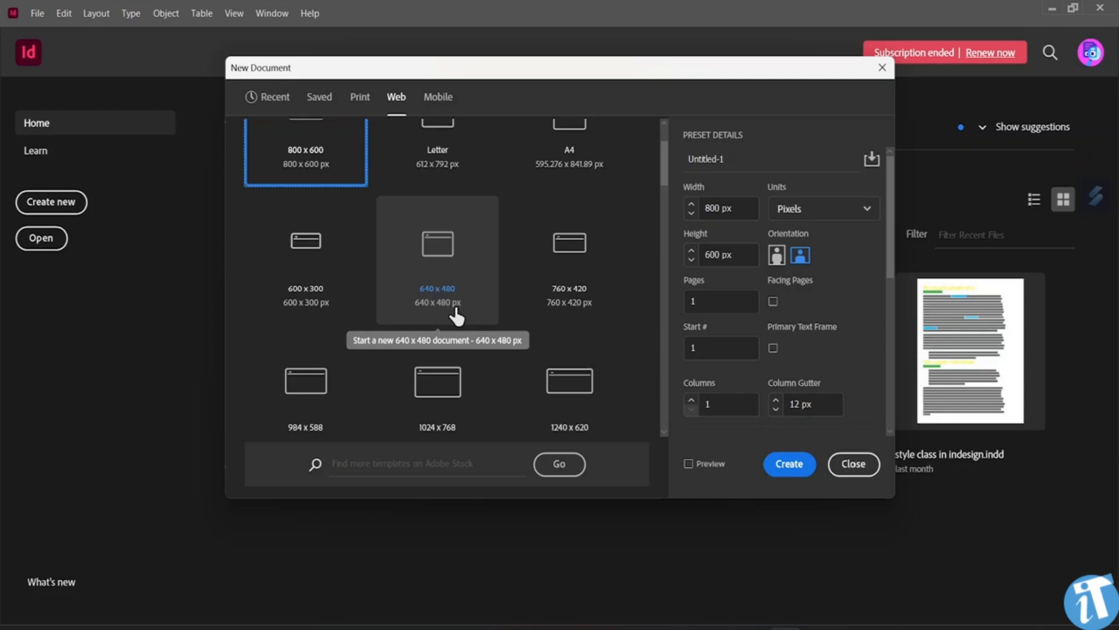
scroll(466, 292, "down", 3)
scroll(408, 309, "down", 3)
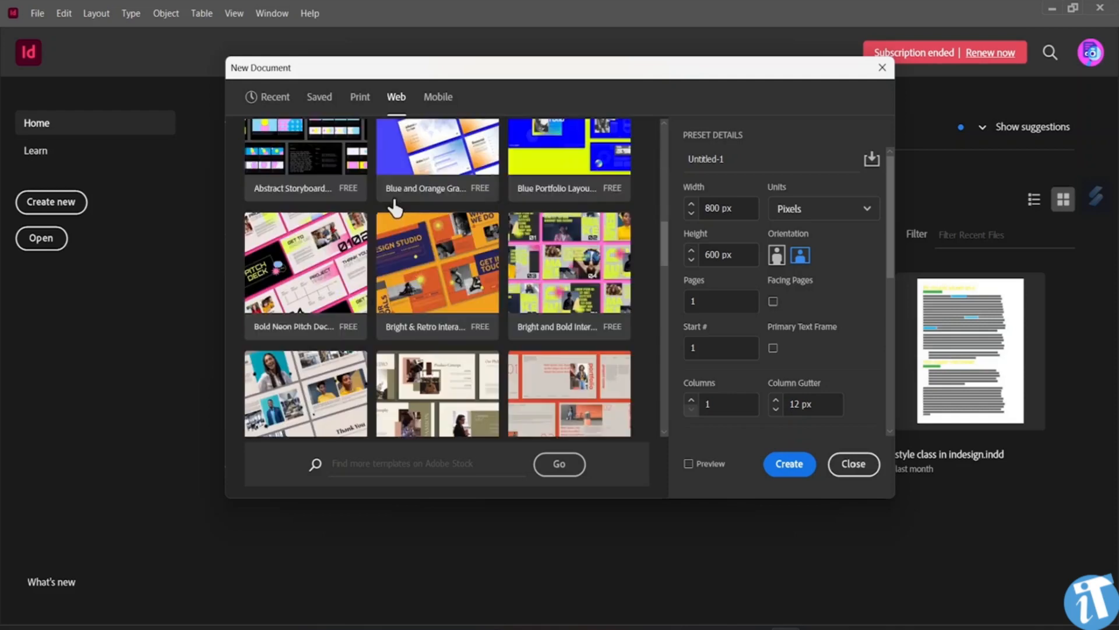
scroll(350, 279, "up", 5)
scroll(334, 280, "down", 3)
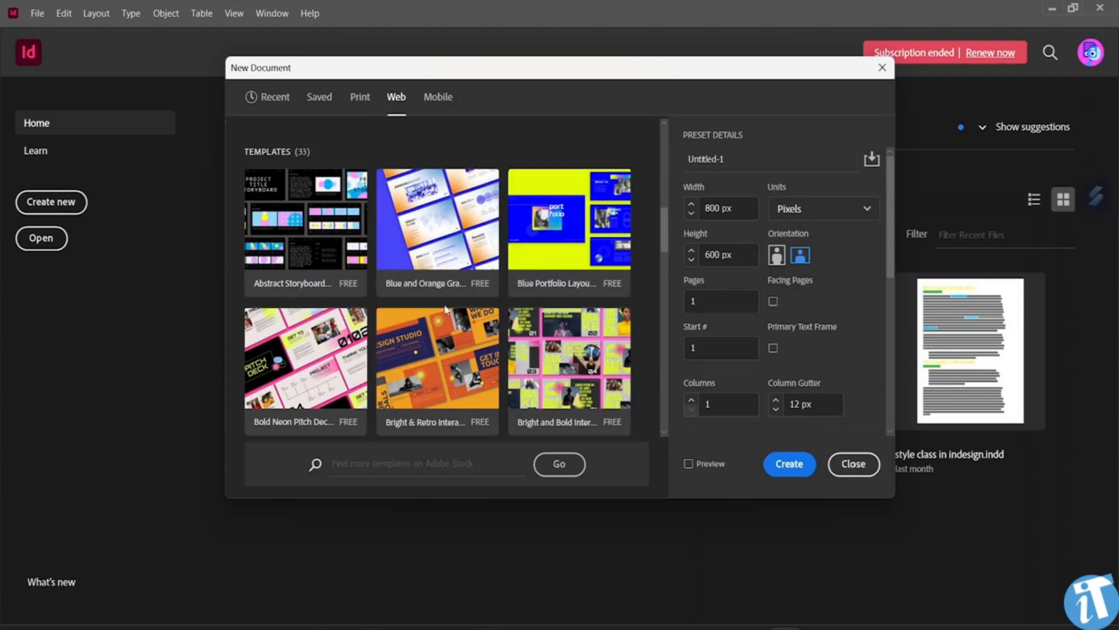
scroll(484, 315, "down", 1)
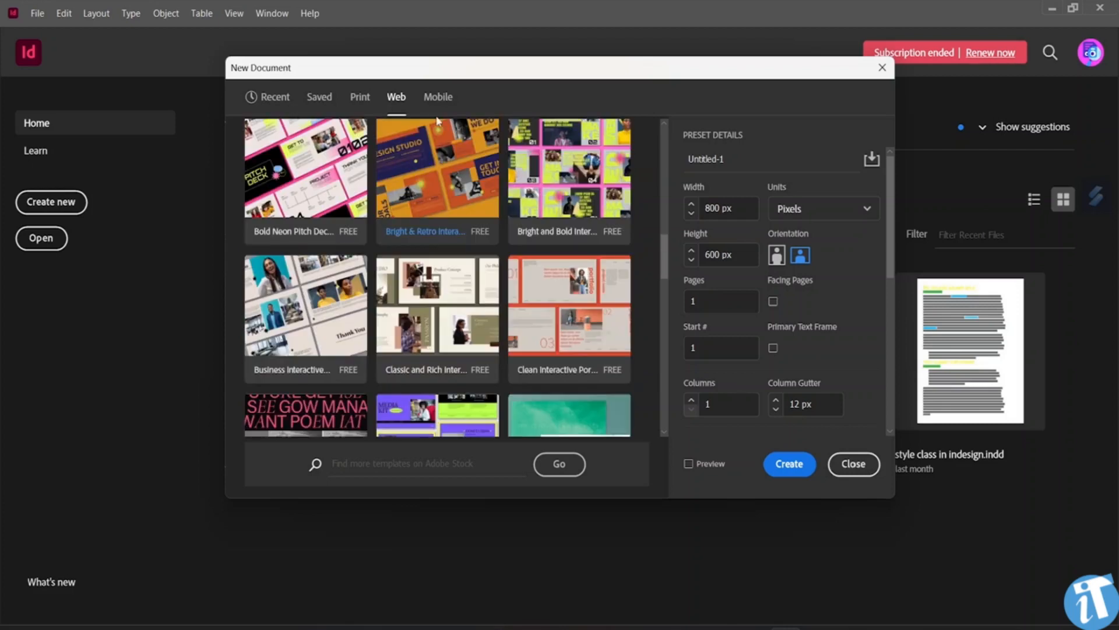
Step: Show all blank mobile document presets, examine the device sizes from iPhone X to A4, and browse the mobile templates below them
left_click(438, 98)
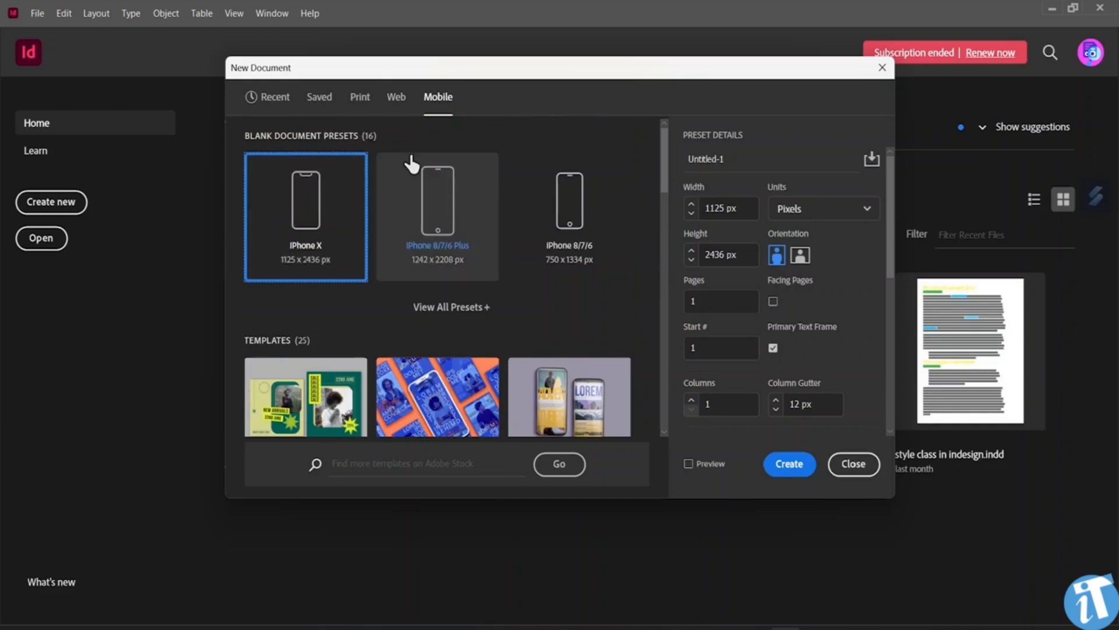
left_click(455, 308)
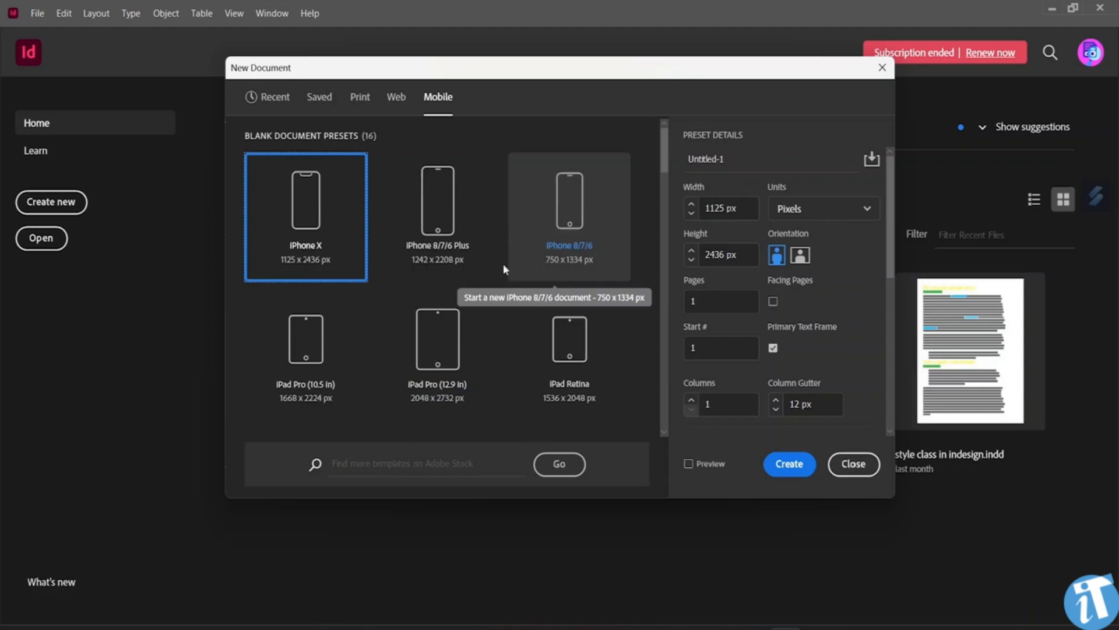
scroll(408, 297, "down", 5)
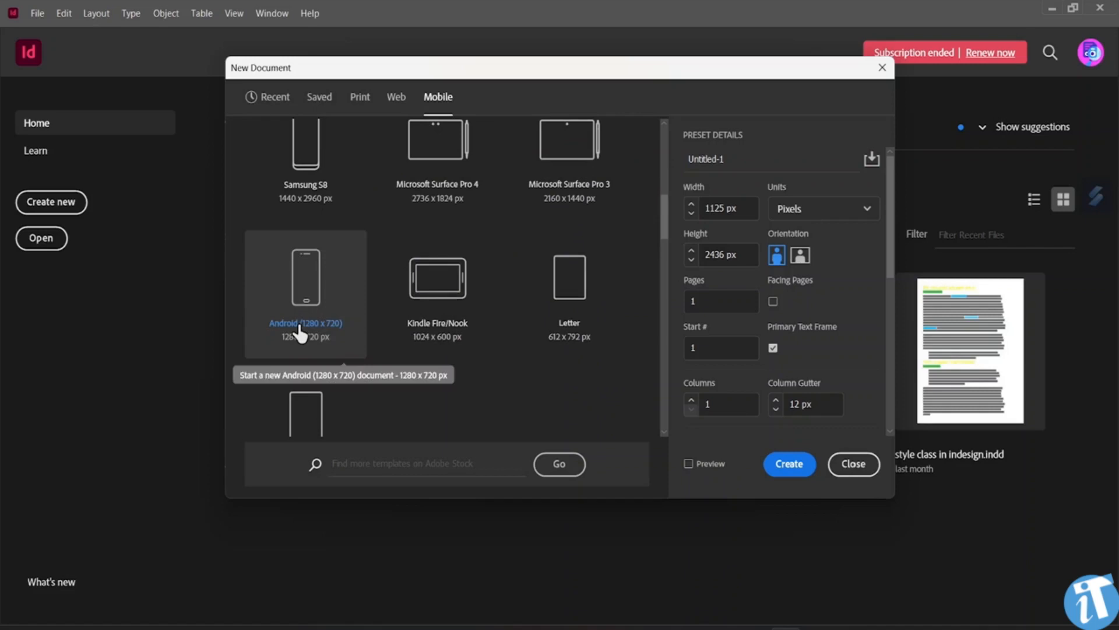
scroll(461, 344, "down", 3)
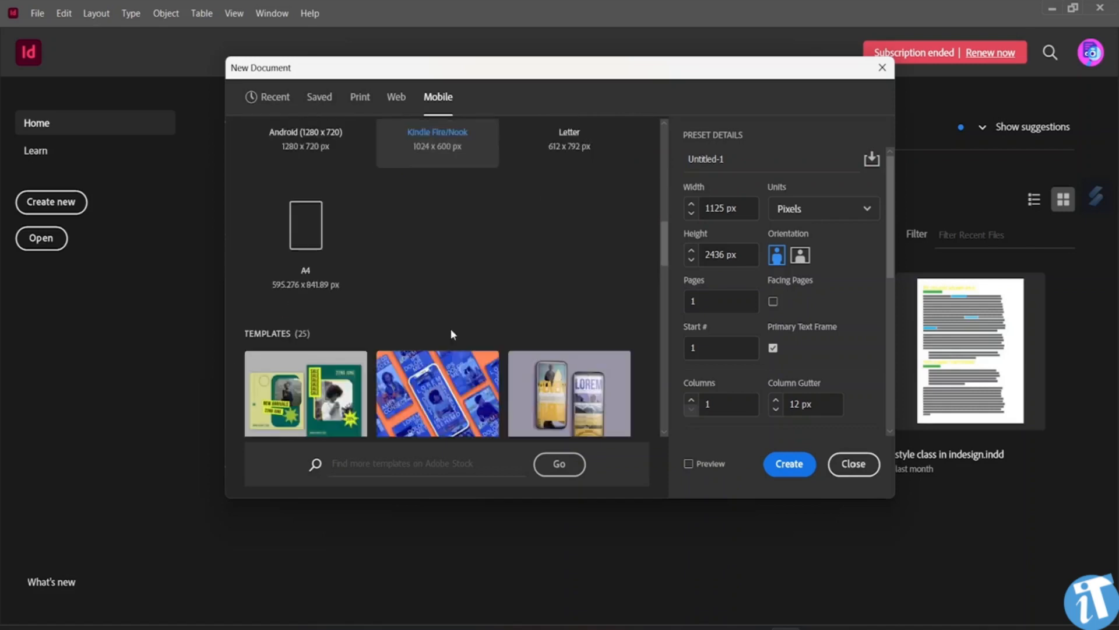
scroll(335, 288, "down", 3)
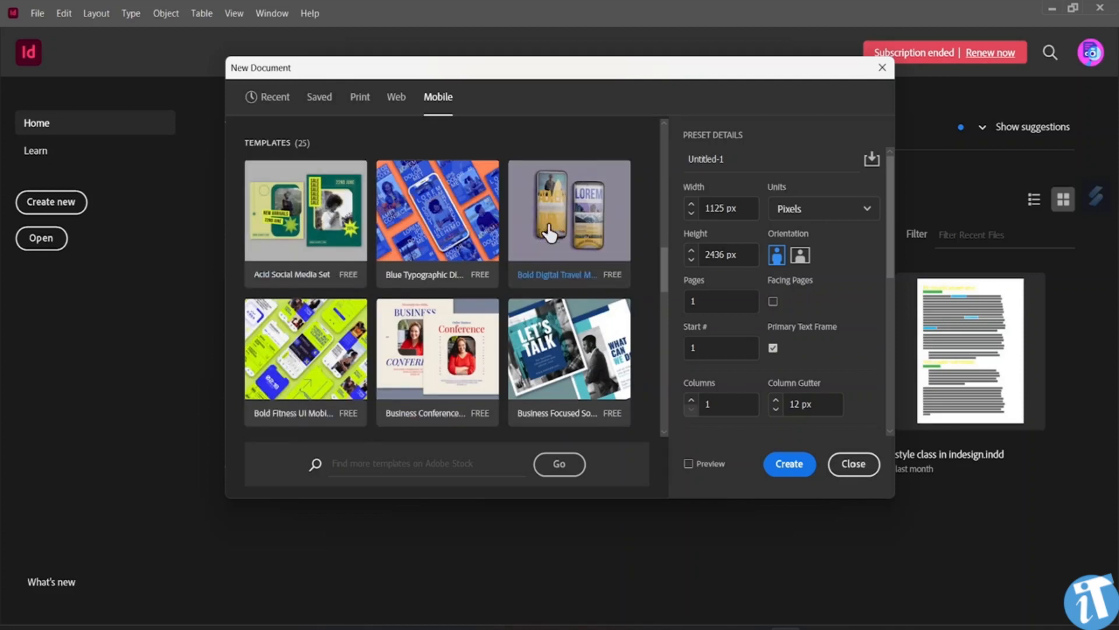
scroll(531, 251, "down", 5)
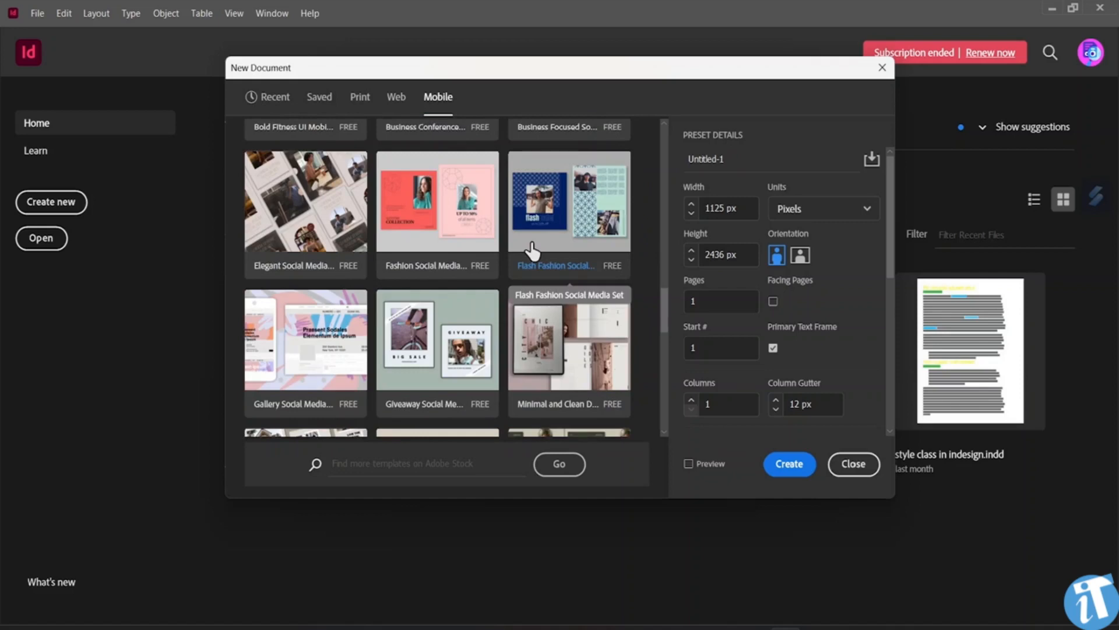
scroll(645, 420, "up", 10)
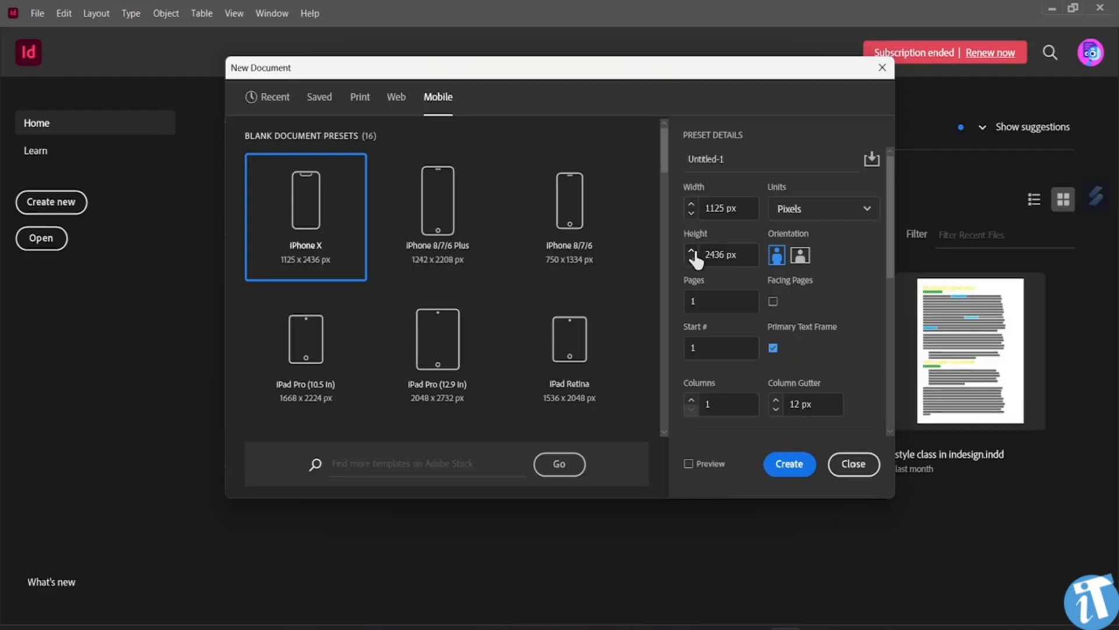
Step: Review the measurement units offered for the mobile preset and the saved default preset, and close the new document setup
left_click(867, 211)
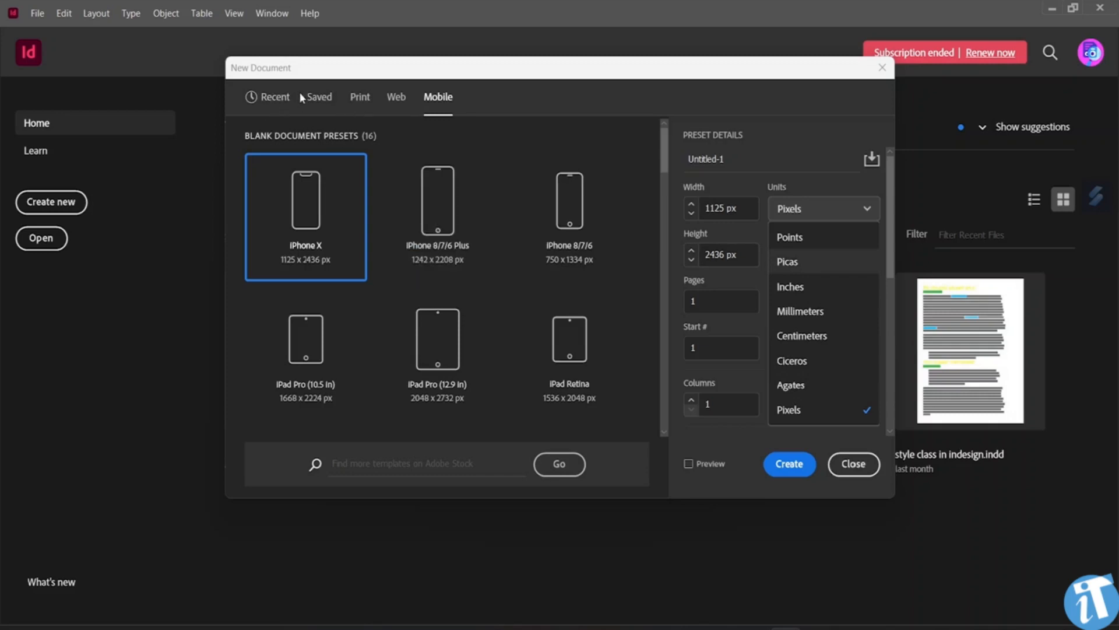
left_click(333, 98)
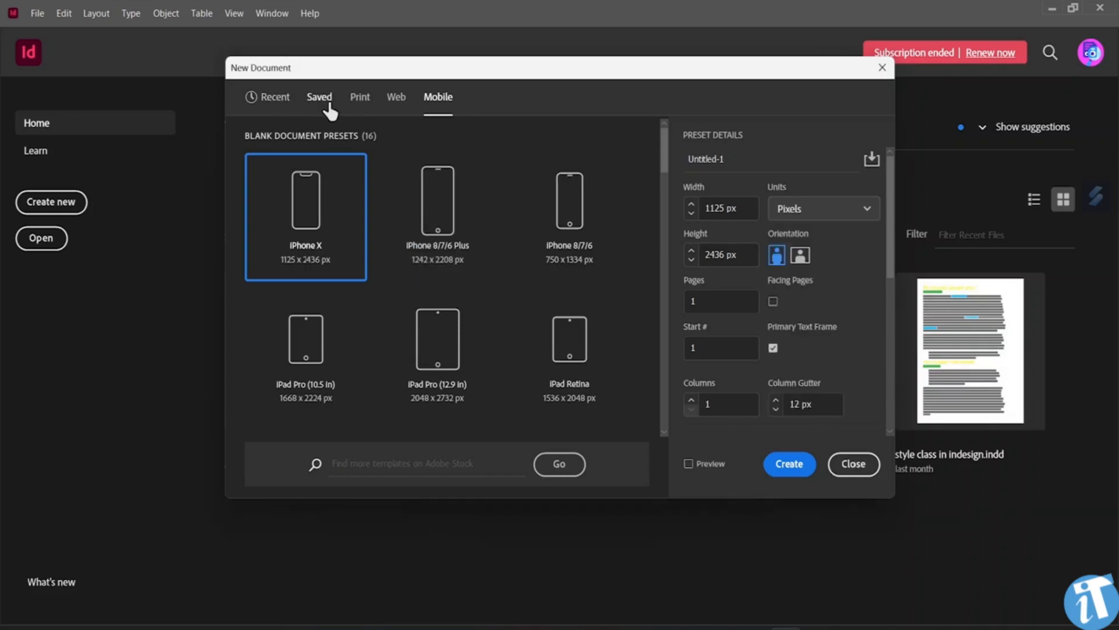
left_click(845, 220)
left_click(834, 259)
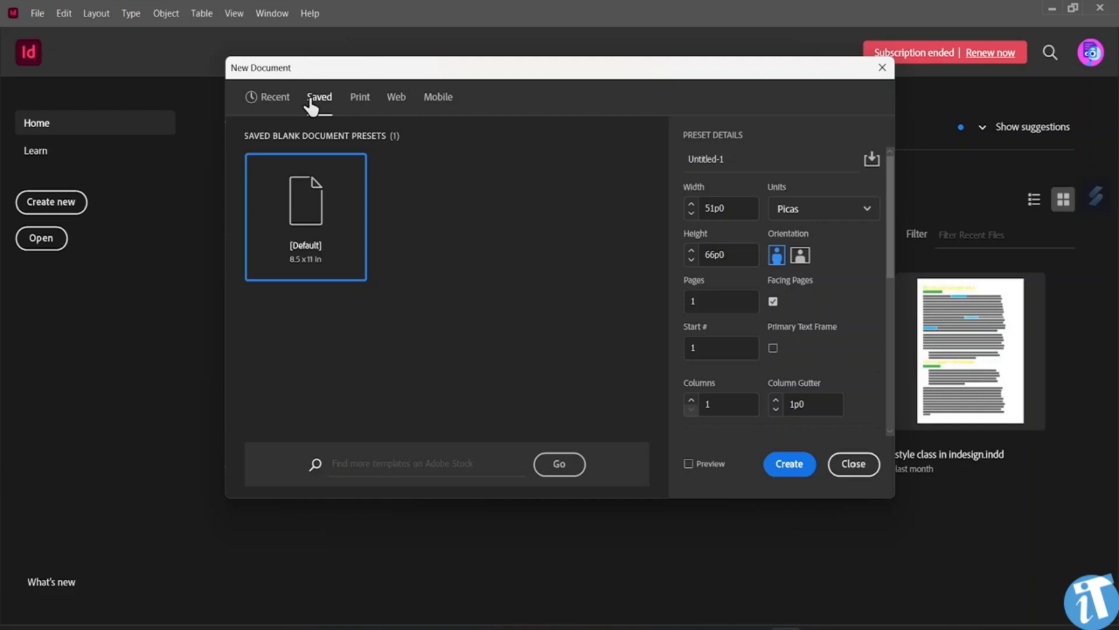
left_click(838, 219)
left_click(838, 219)
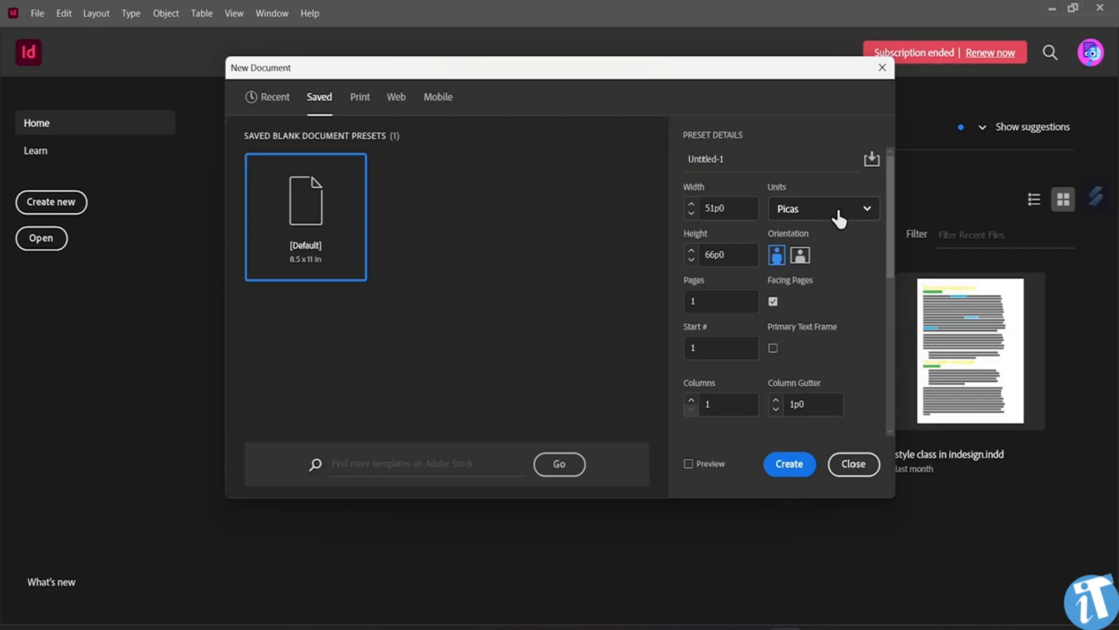
left_click(882, 68)
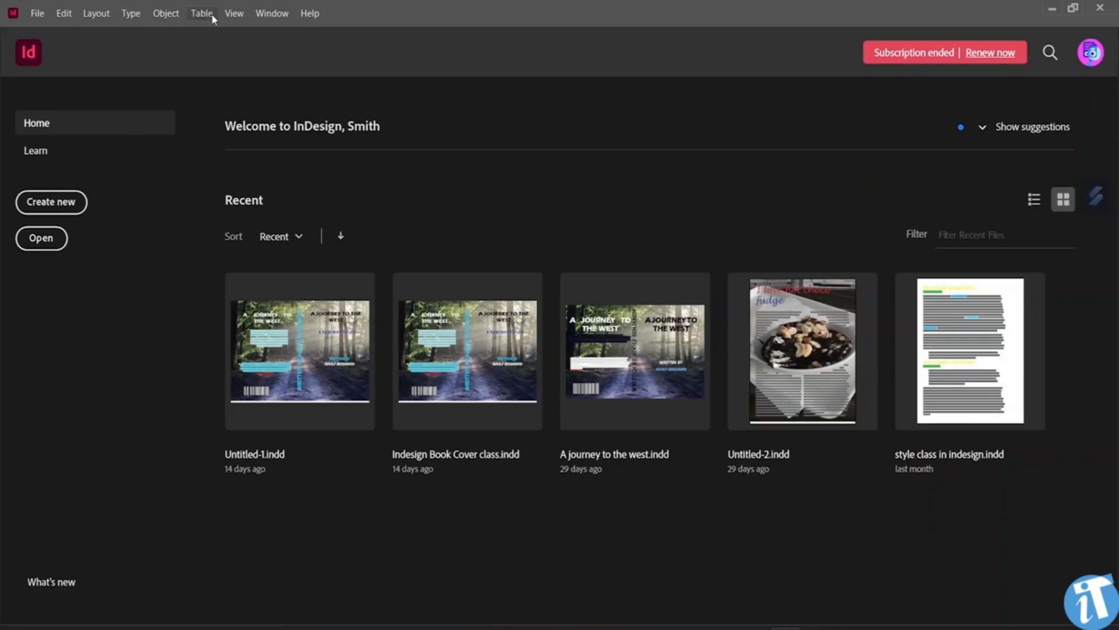
Step: Set both the horizontal and vertical ruler units to Inches in the Units & Increments preferences
left_click(65, 15)
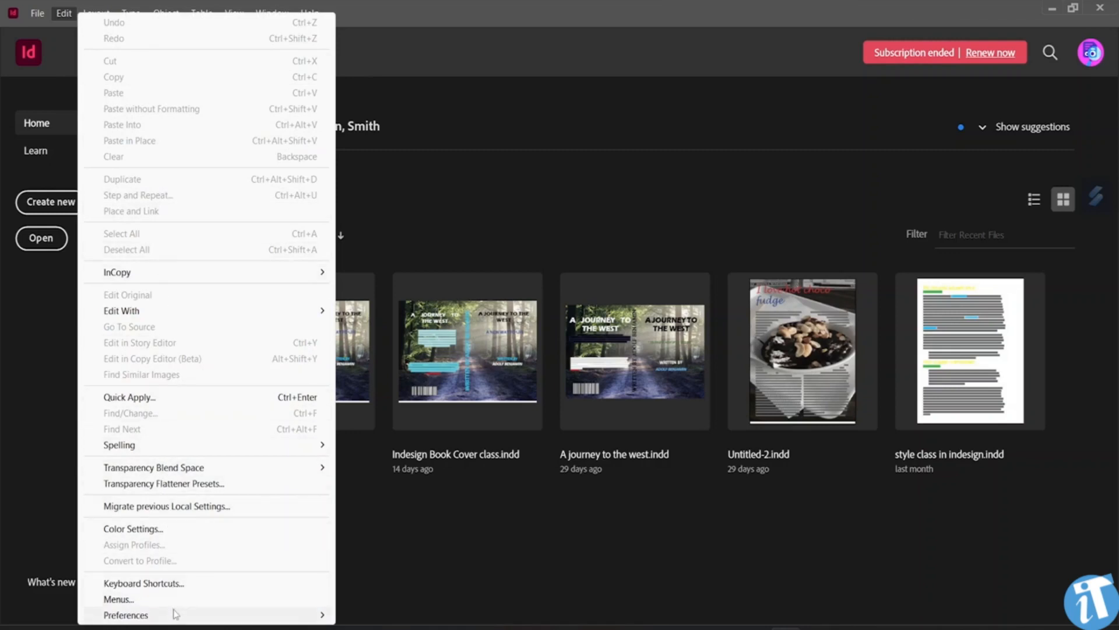
mouse_move(188, 621)
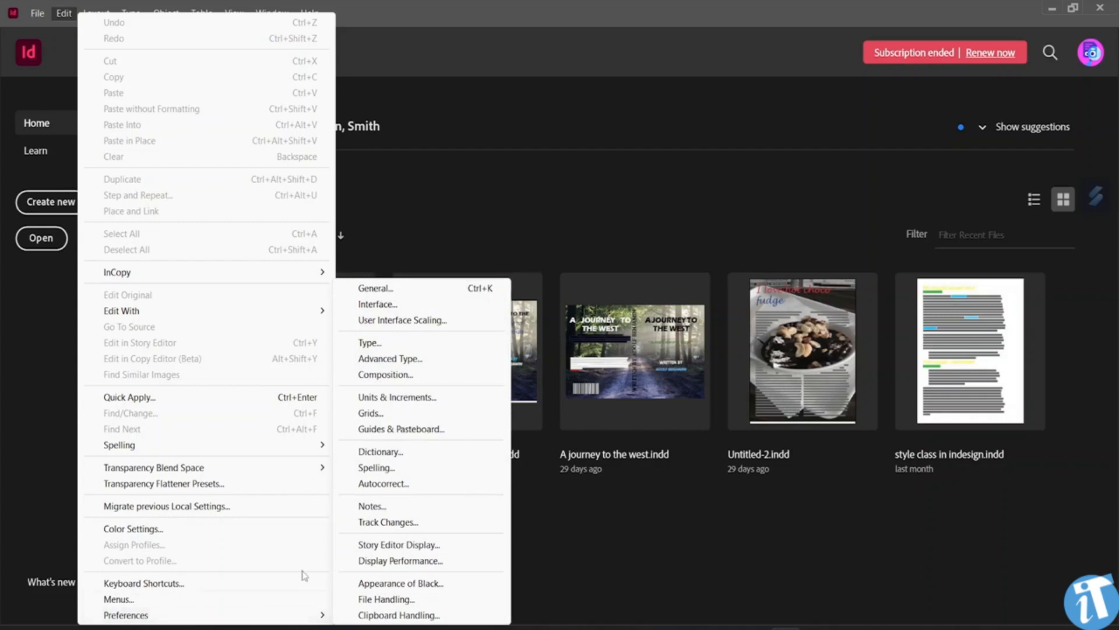
left_click(391, 397)
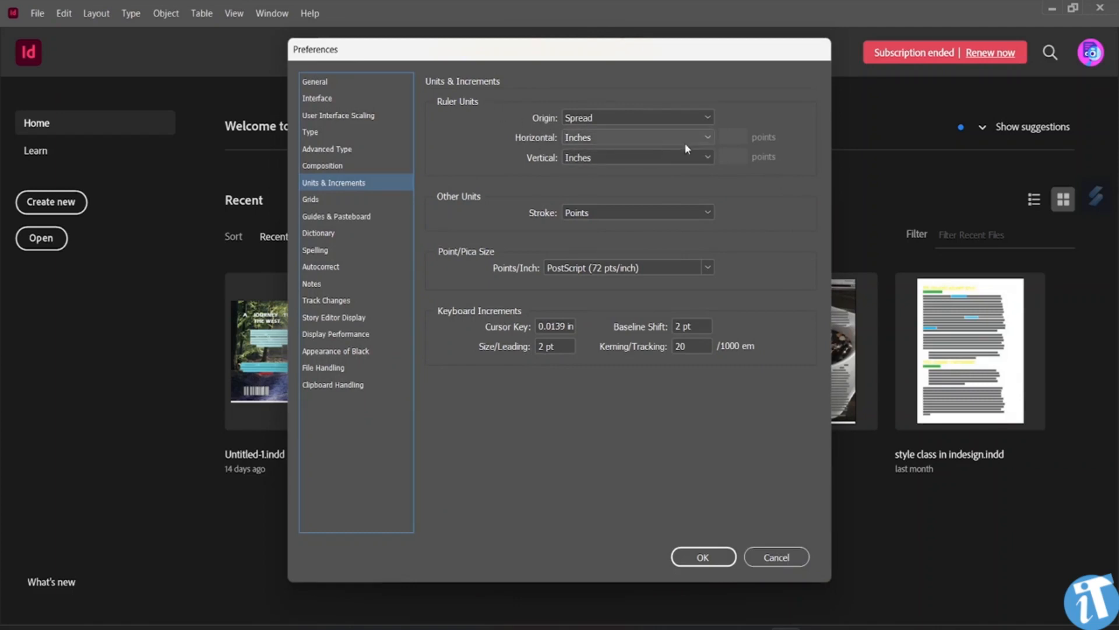
left_click(704, 138)
left_click(643, 182)
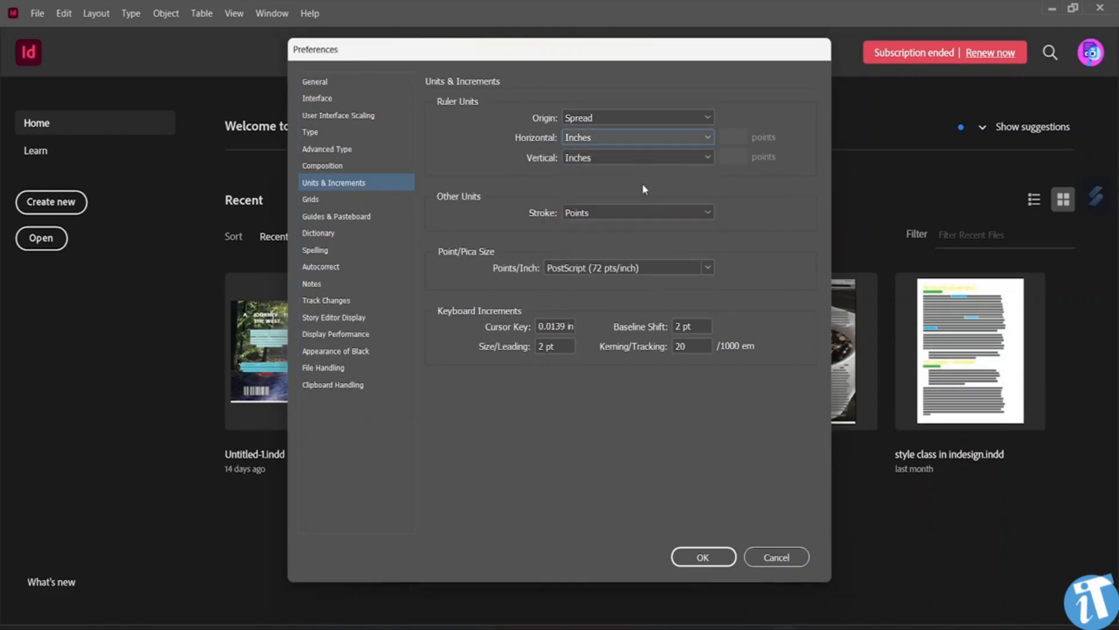
left_click(707, 157)
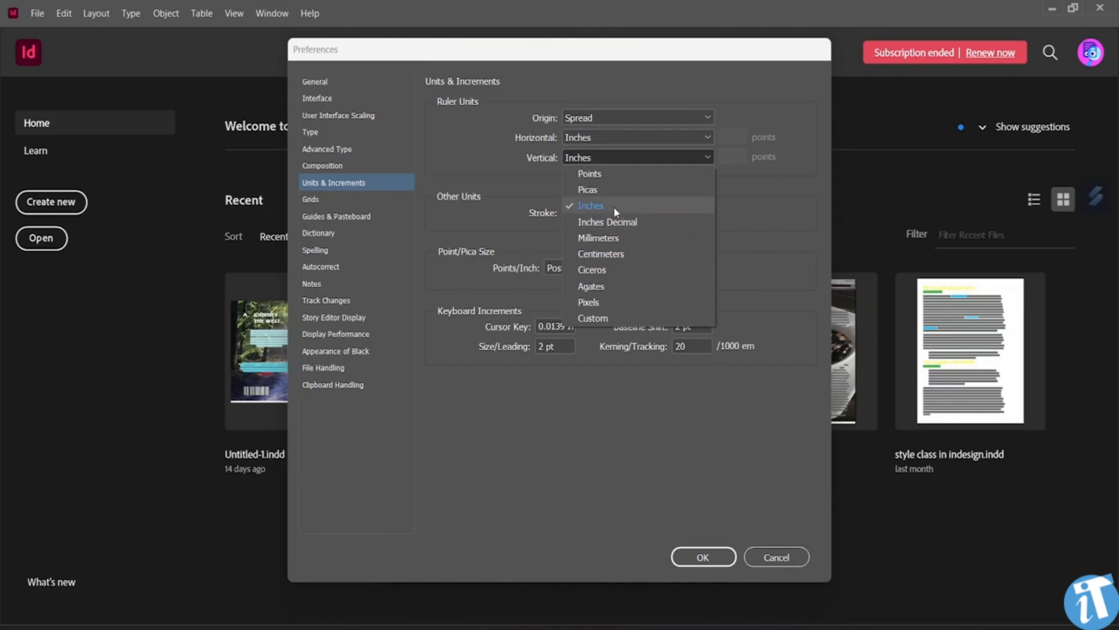
left_click(652, 203)
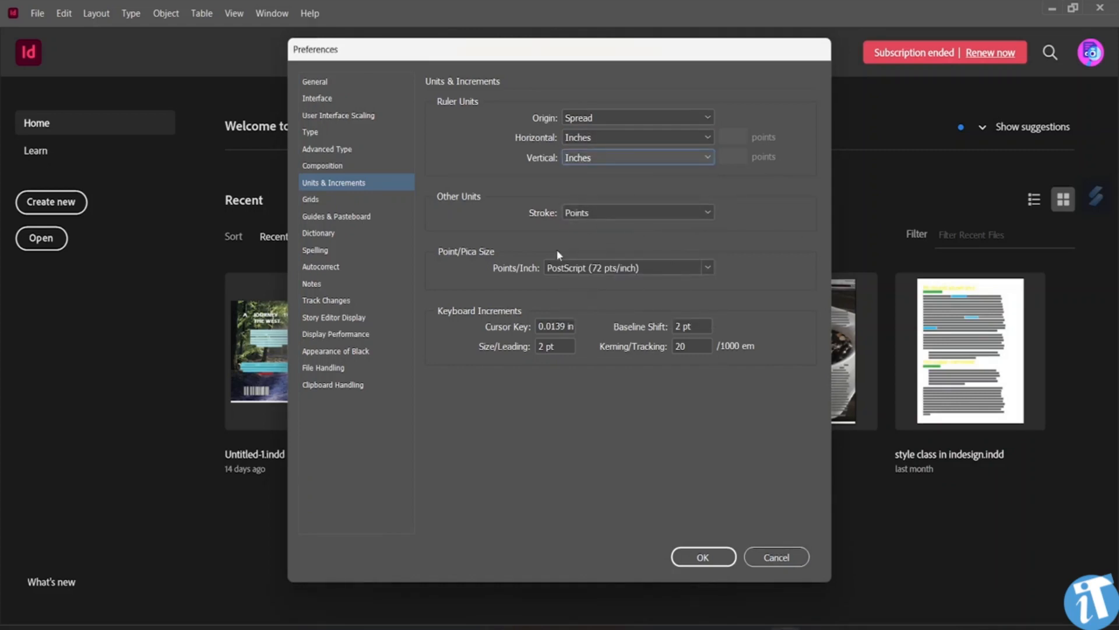
Step: Set the ruler origin to Spread and apply the Units & Increments preferences
left_click(689, 117)
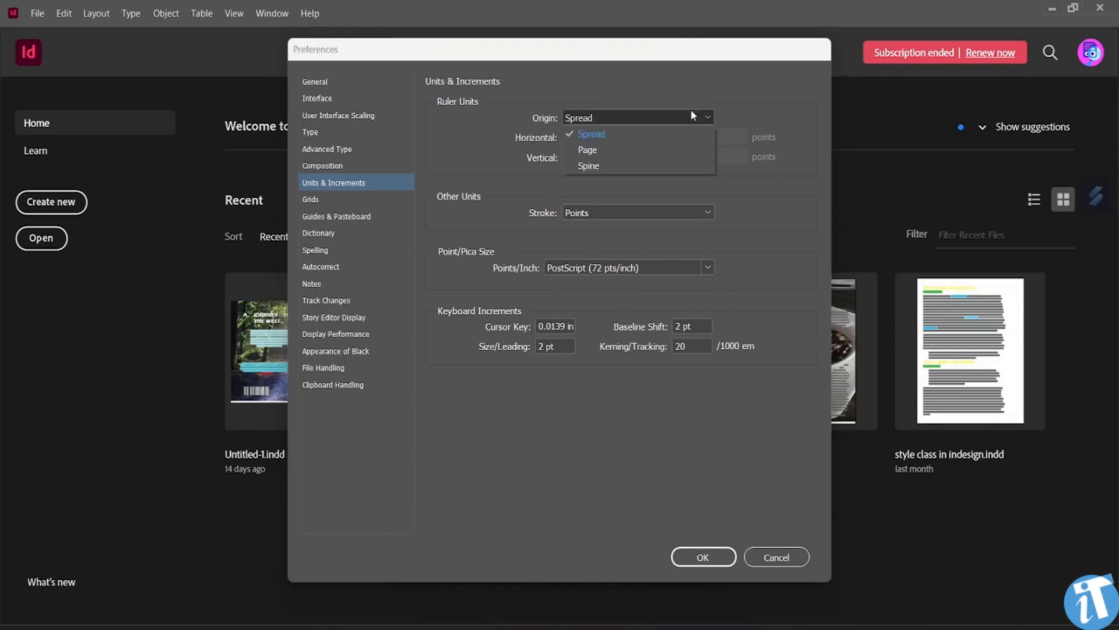
left_click(610, 133)
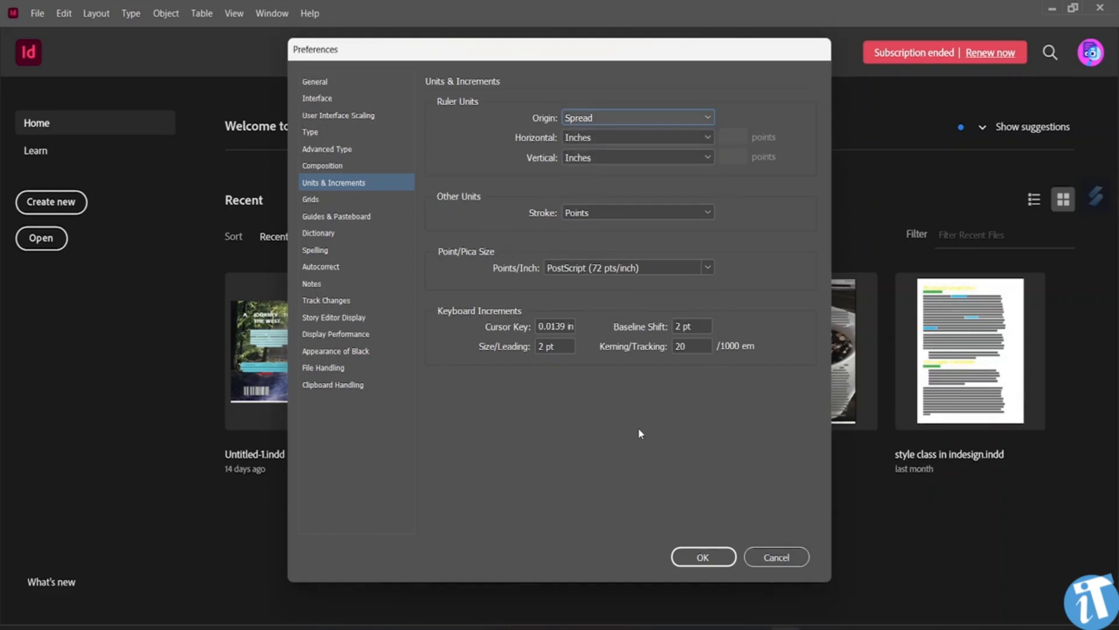
left_click(704, 558)
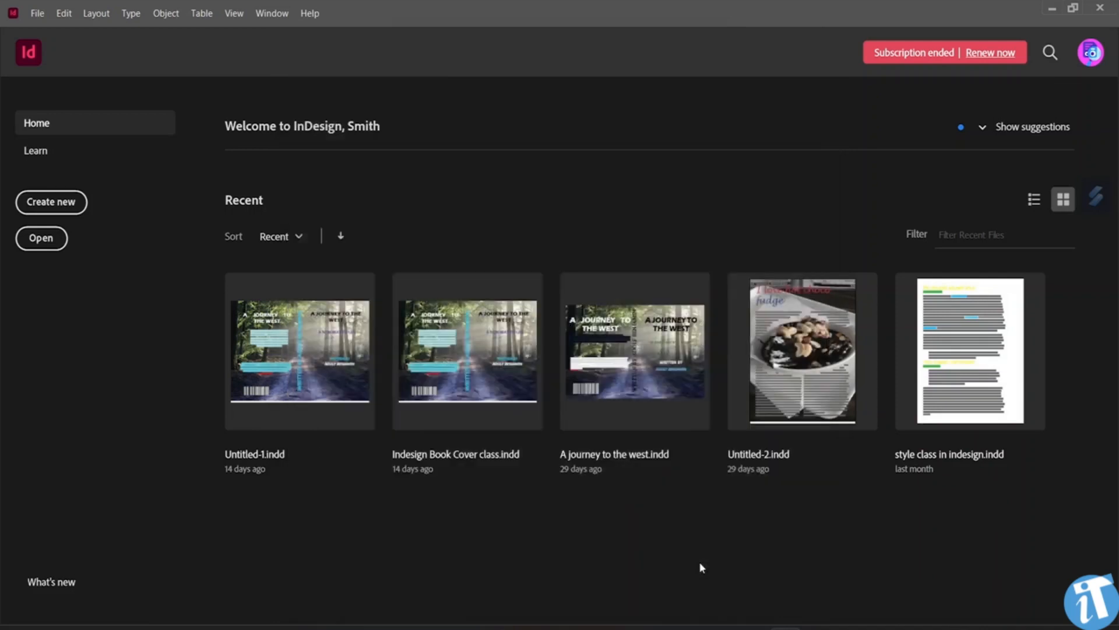
Step: Start a new document setup with the first recent custom size, try landscape orientation and return it to portrait
left_click(64, 211)
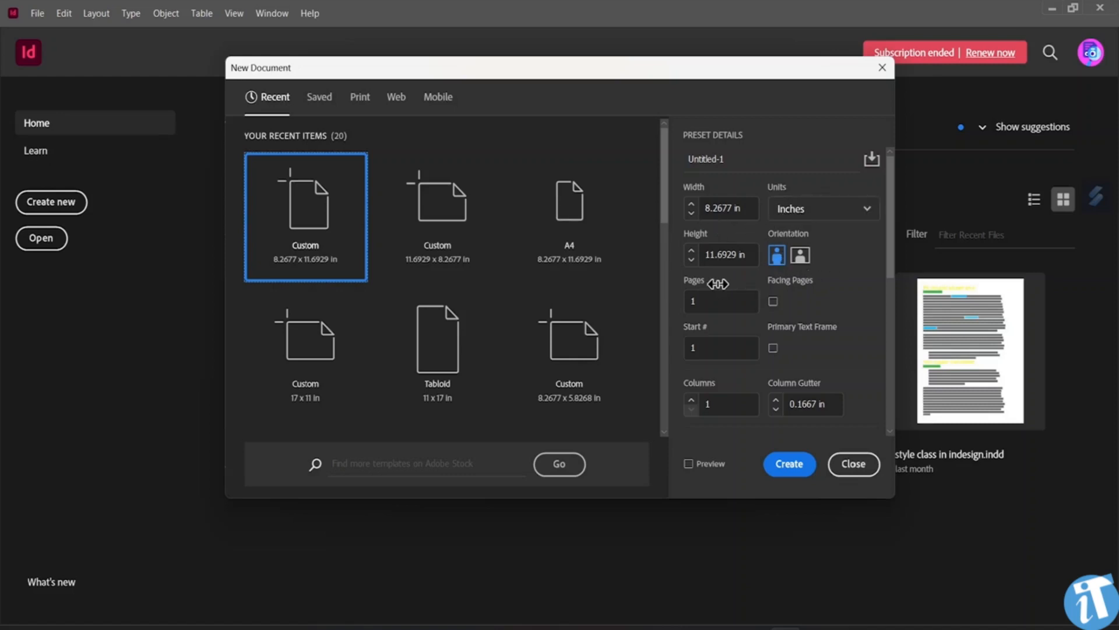
left_click(800, 256)
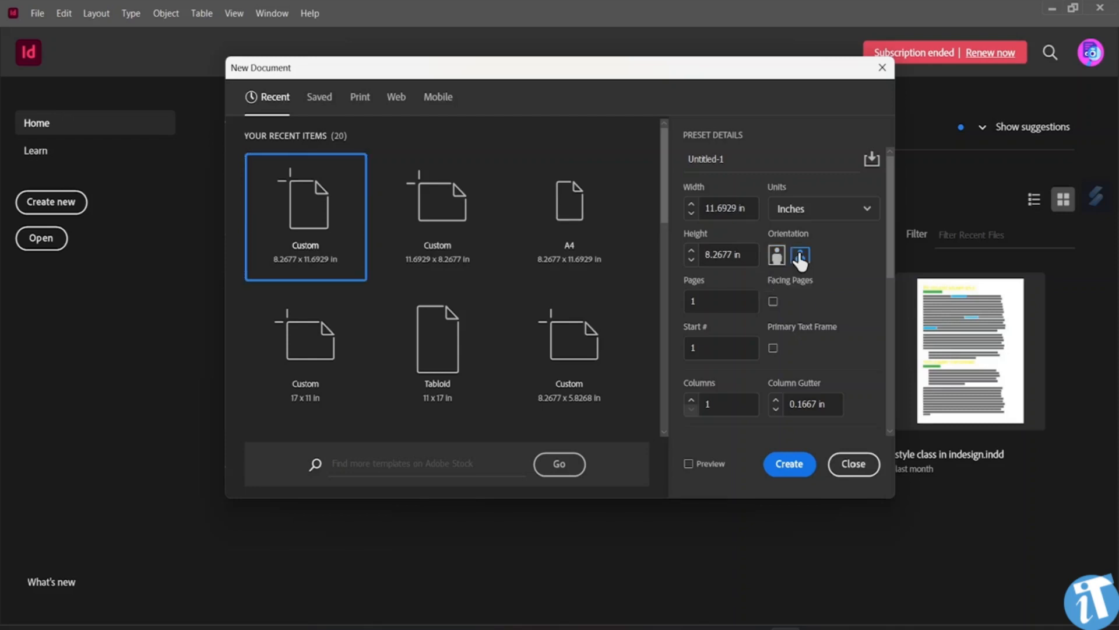
left_click(776, 256)
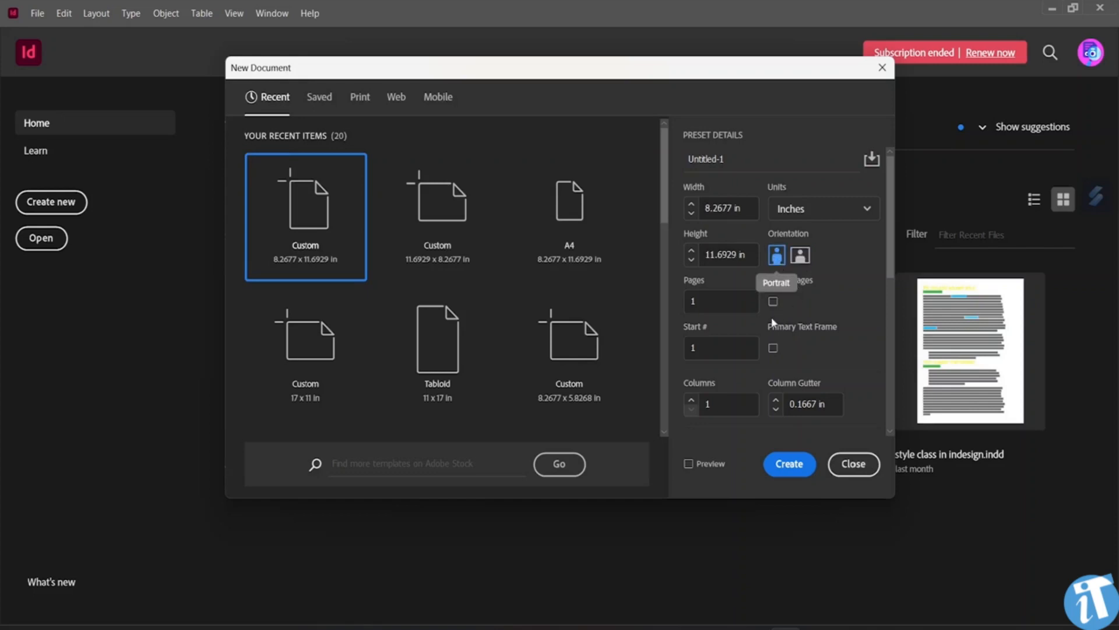
Step: Set the new document's page count to 2 and try the Primary Text Frame option
left_click(718, 299)
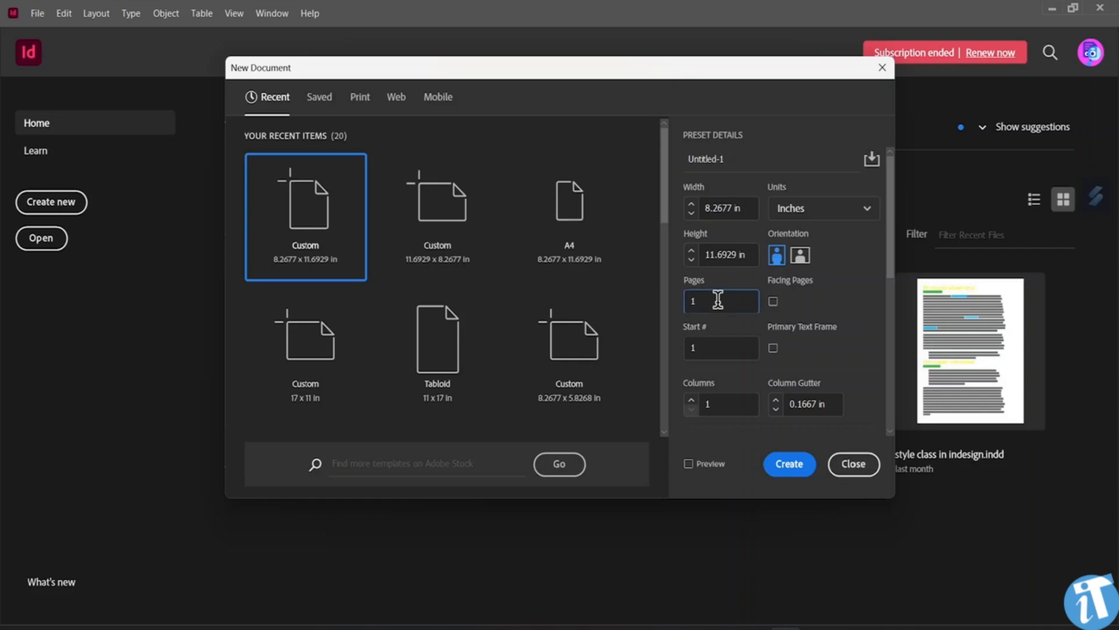
type("2")
key("BackSpace")
key("BackSpace")
type("2")
key("Tab")
left_click(774, 347)
Step: Reduce all four page margins together to 0.375 in
scroll(782, 338, "down", 3)
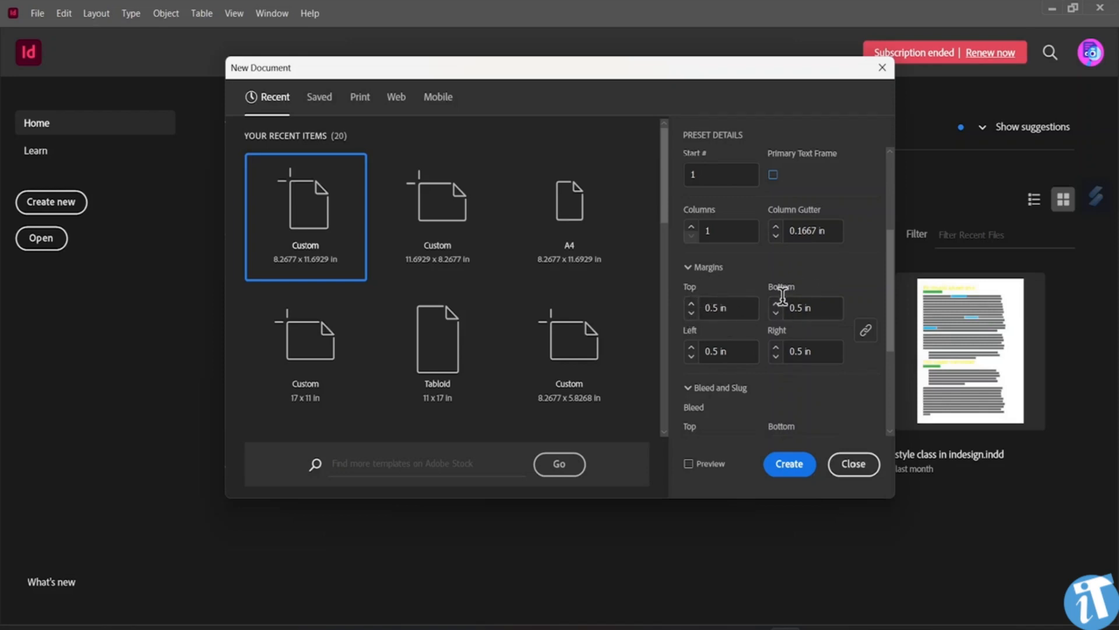
left_click(864, 332)
left_click(775, 314)
left_click(776, 313)
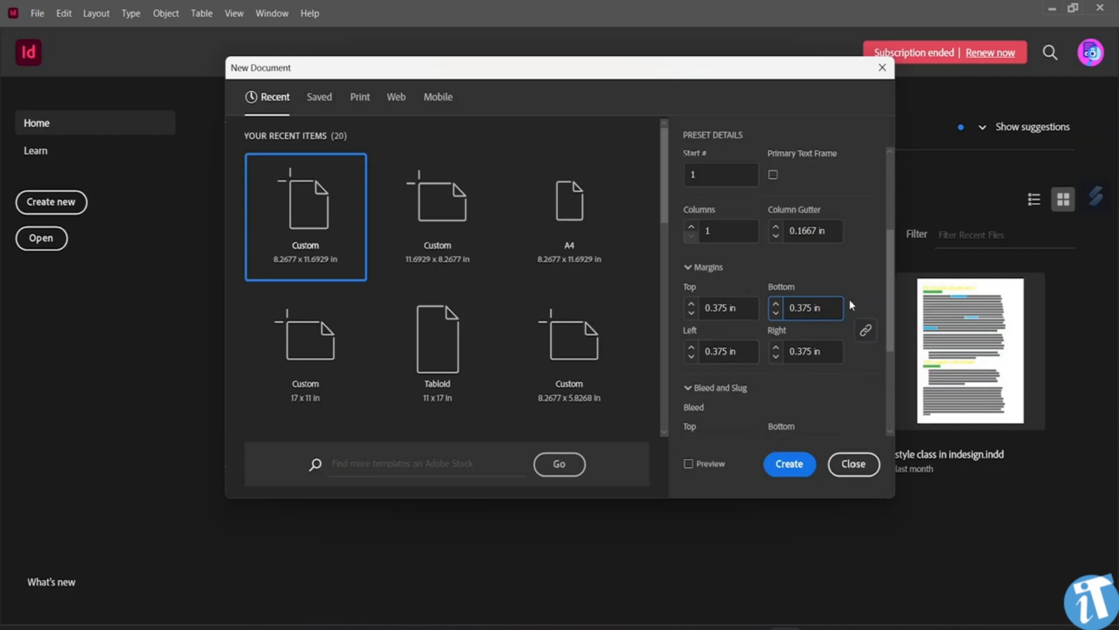
Step: Unlink the margins to raise the bottom one, and link them again with all four at 0.5 in
left_click(866, 331)
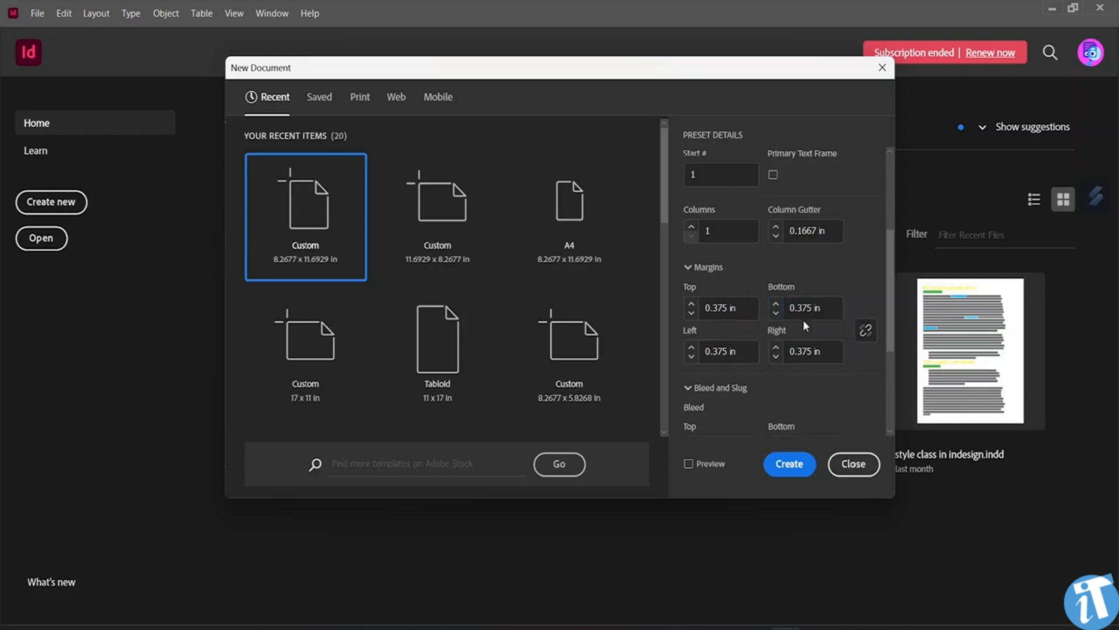
left_click(776, 305)
left_click(866, 330)
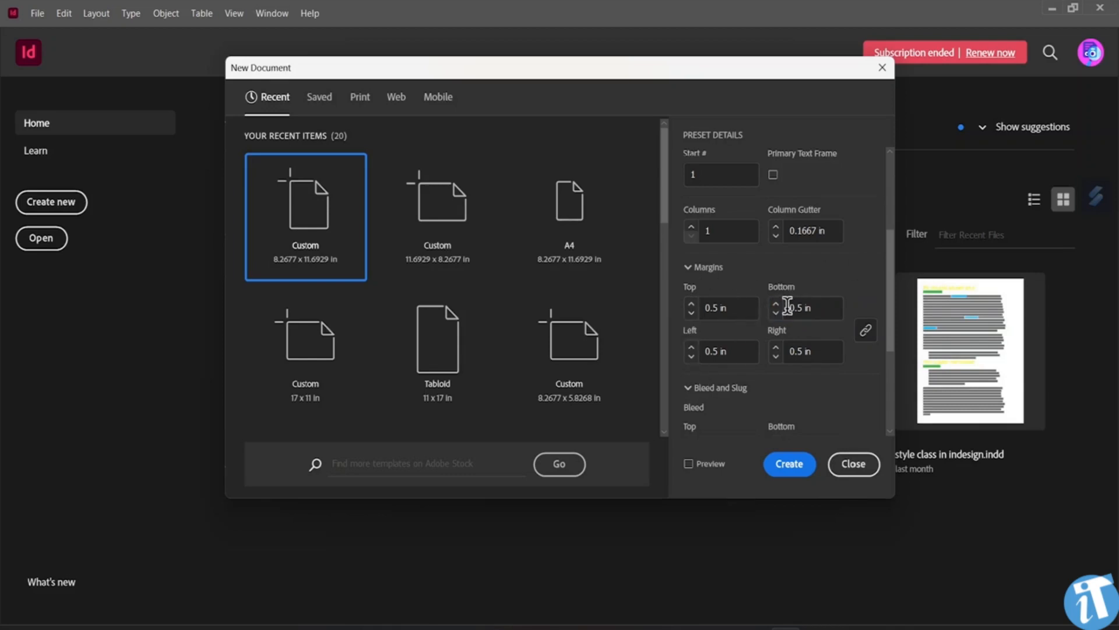
Step: Try a linked bleed of 0.25 in, and set the bleed to 0.125 in on all four sides
scroll(751, 311, "down", 3)
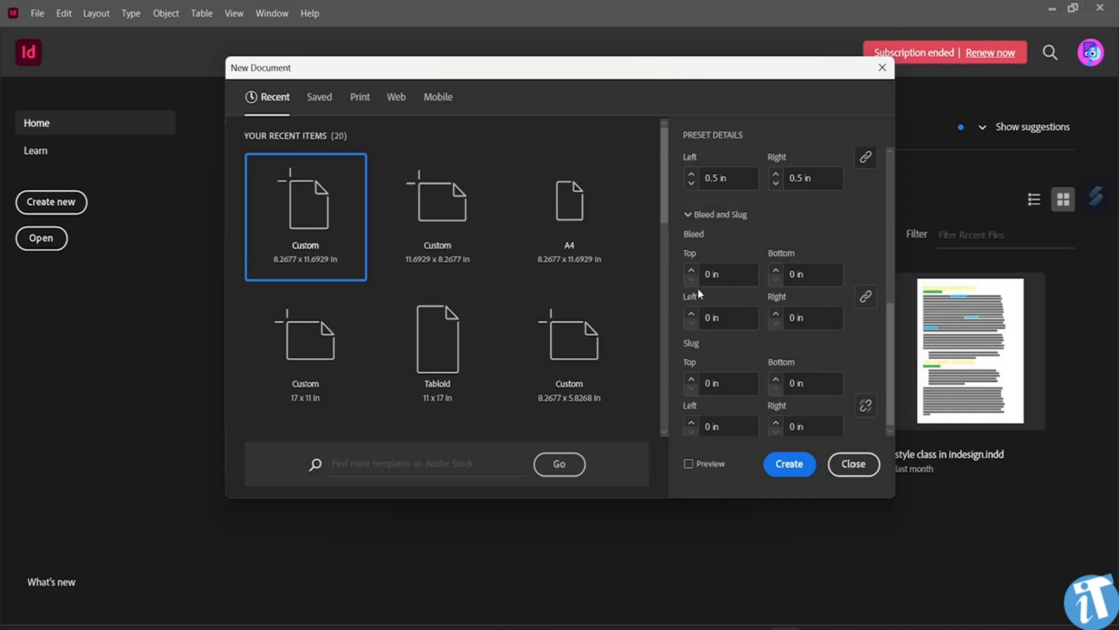
left_click(691, 271)
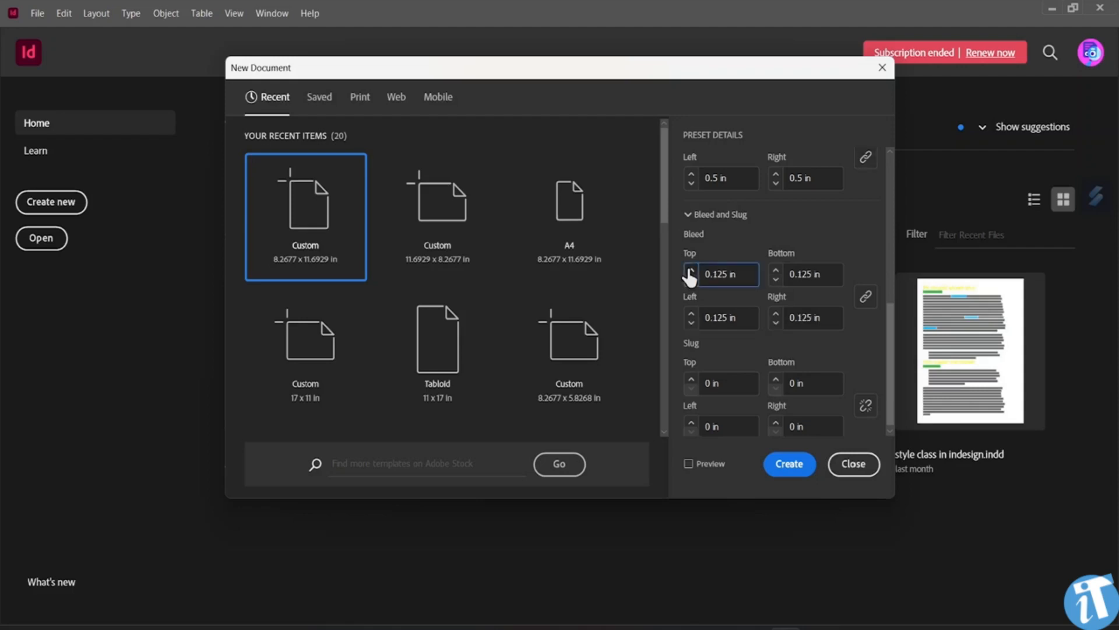
left_click(691, 271)
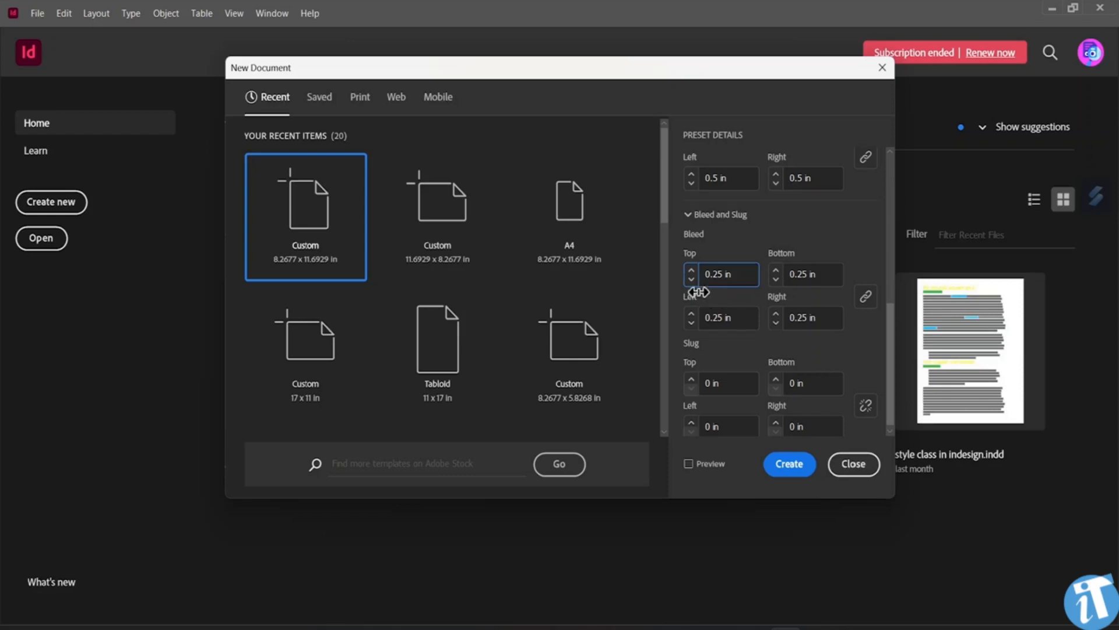
left_click(690, 279)
left_click(691, 280)
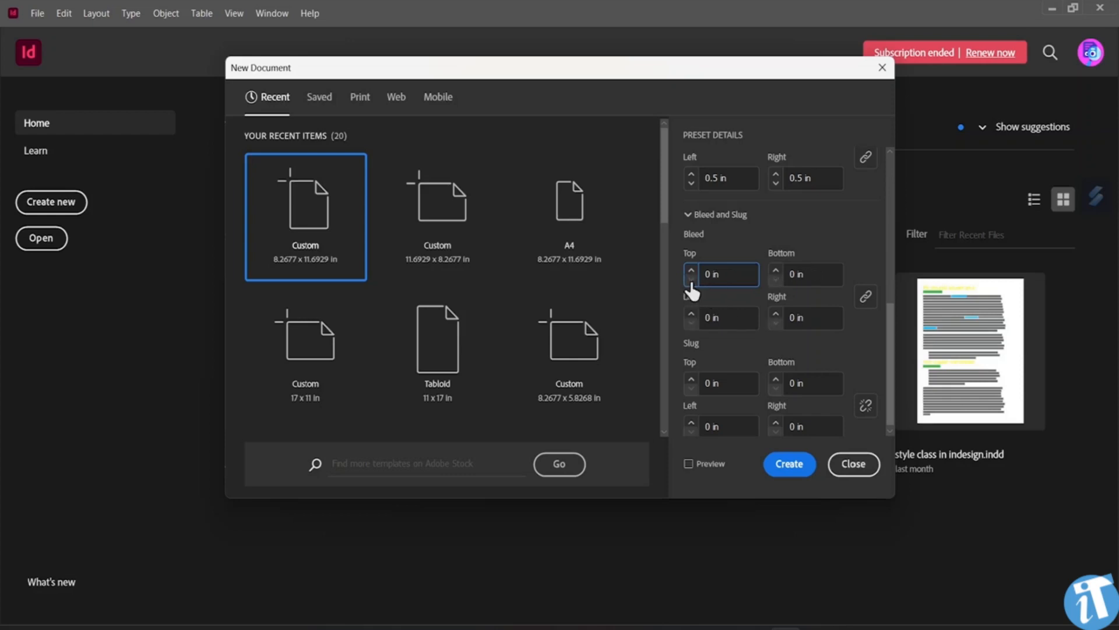
left_click(691, 270)
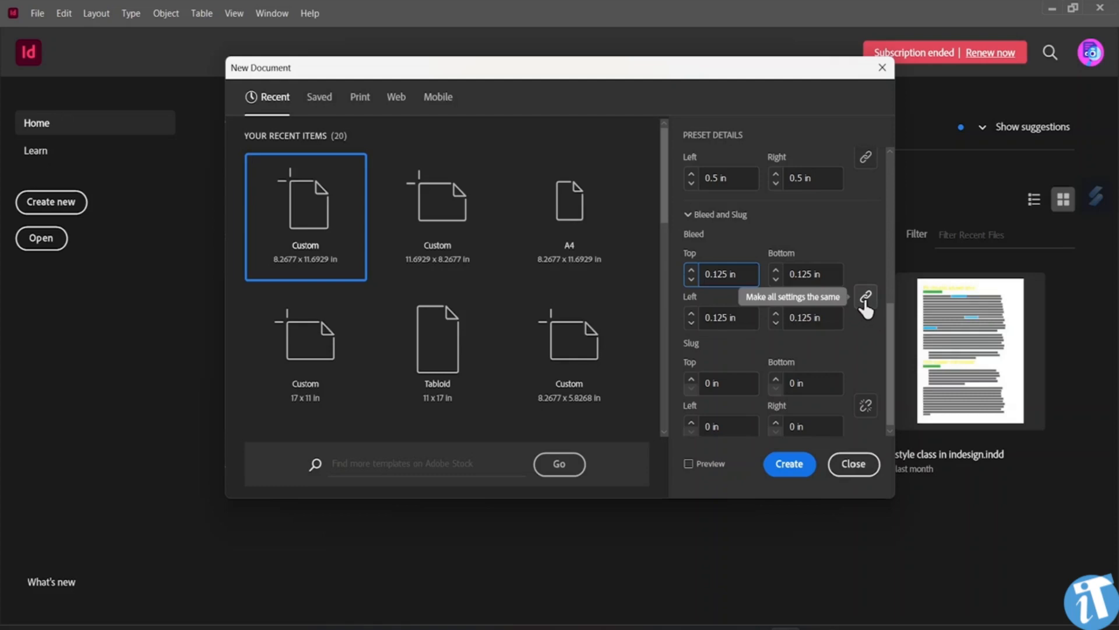
scroll(720, 376, "down", 1)
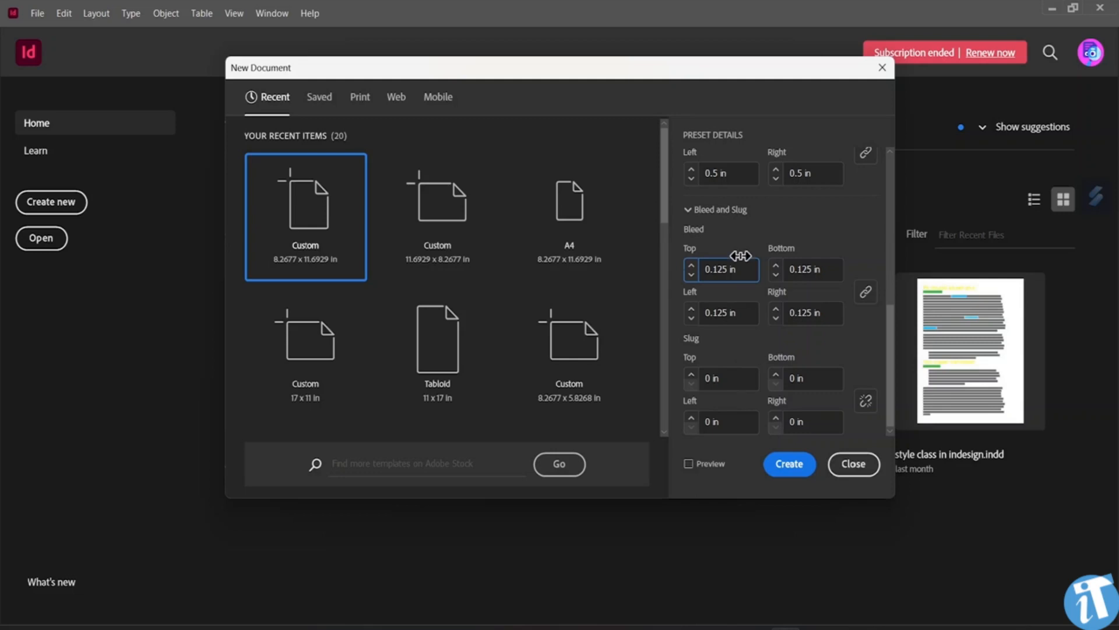
Step: Review the new document's settings, turn on its preview, and move the settings dialog aside to uncover the page
scroll(747, 259, "up", 4)
scroll(794, 184, "up", 2)
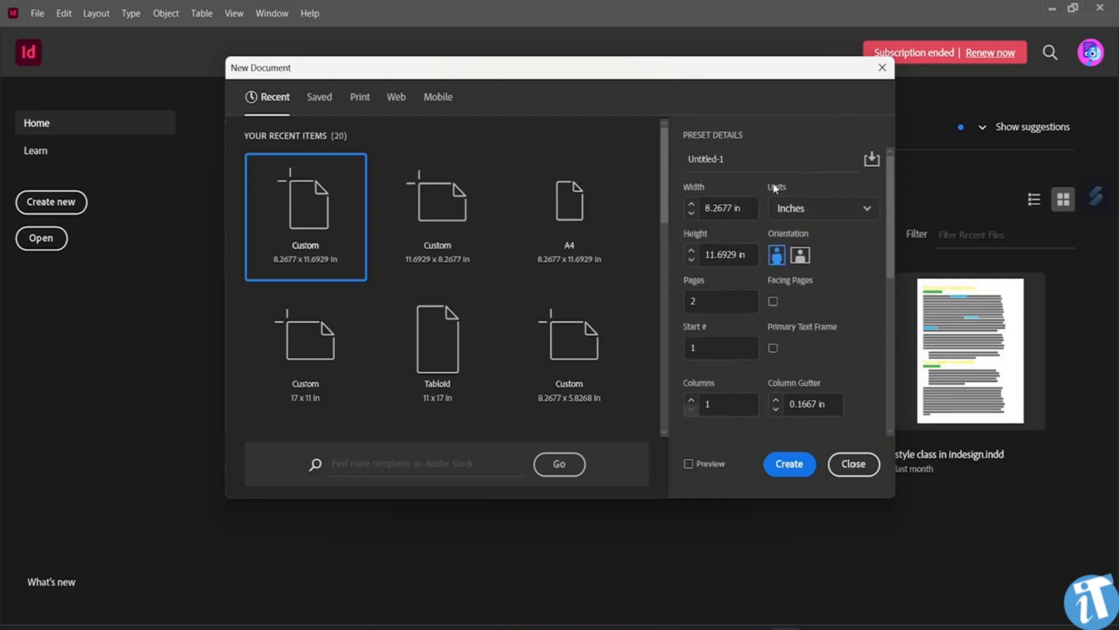
left_click(728, 157)
scroll(762, 296, "down", 6)
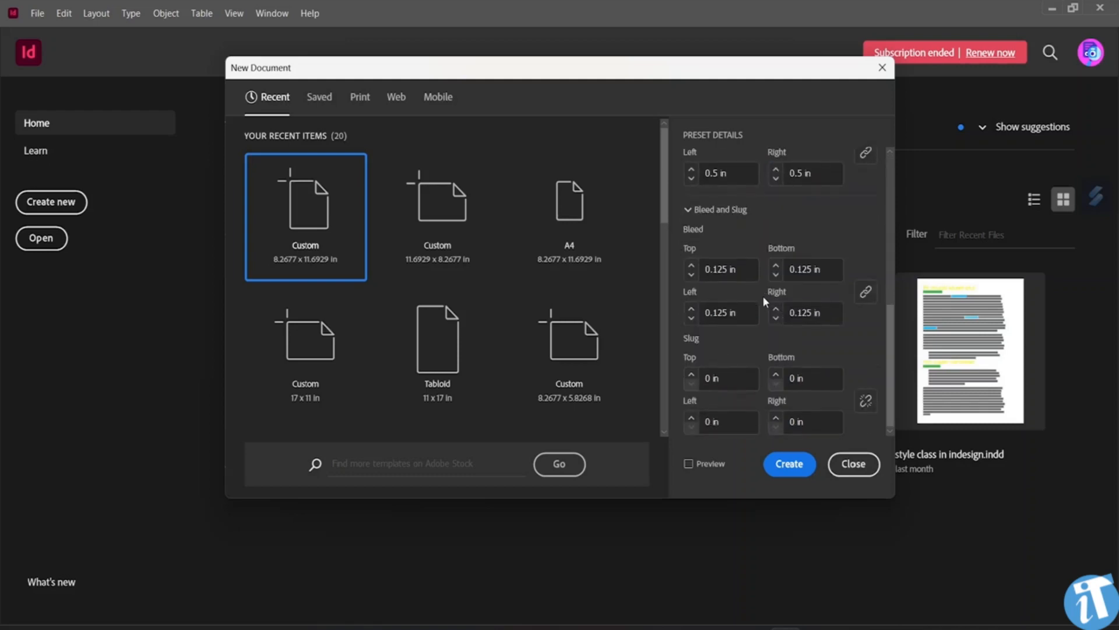
left_click(689, 465)
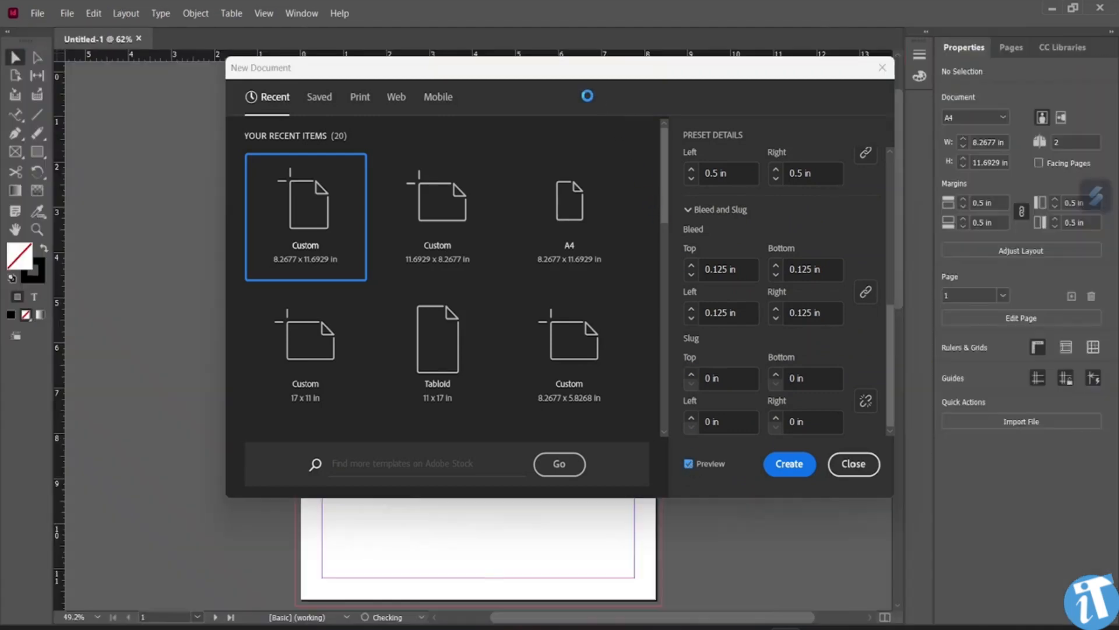
left_click_drag(529, 76, 785, 50)
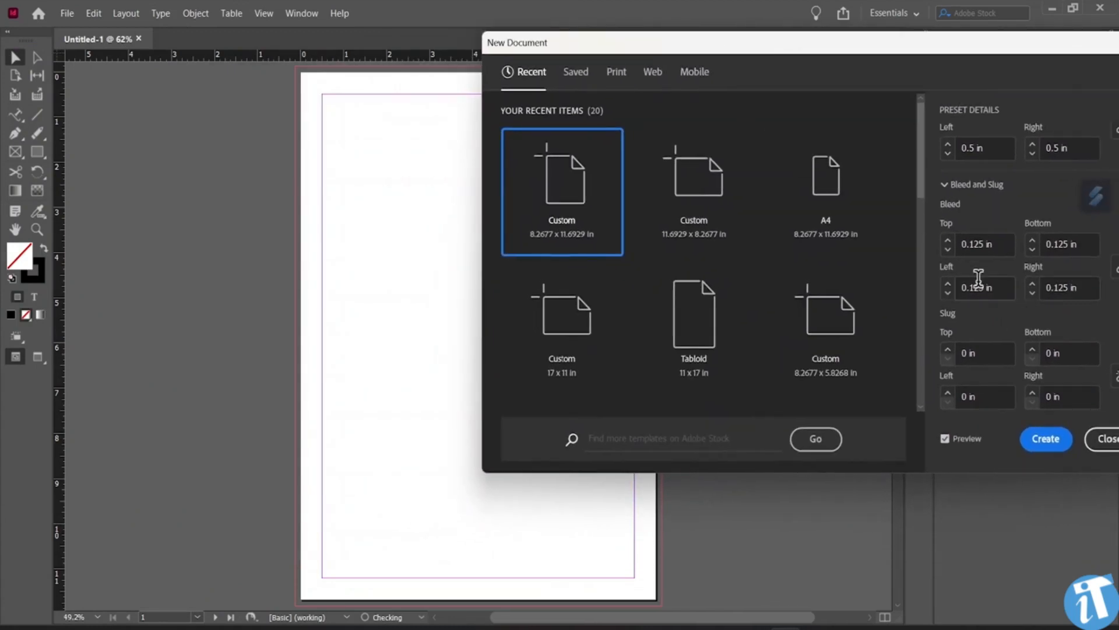
Step: Set the linked bleed to 0.375 in on all four sides and create the document
left_click(948, 250)
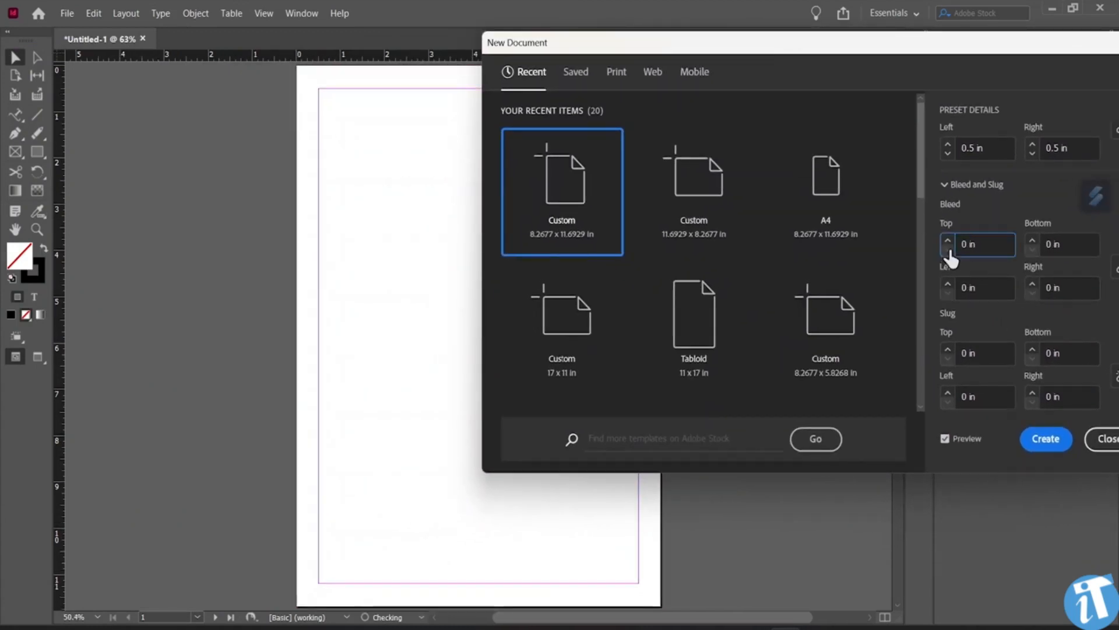
left_click(948, 241)
left_click(948, 241)
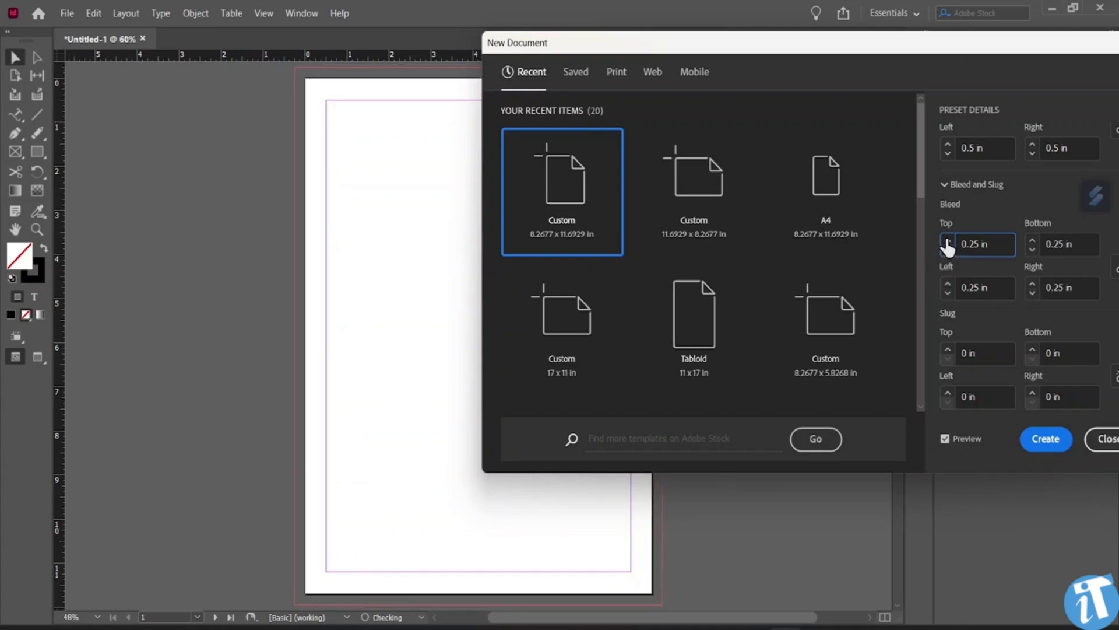
left_click(948, 241)
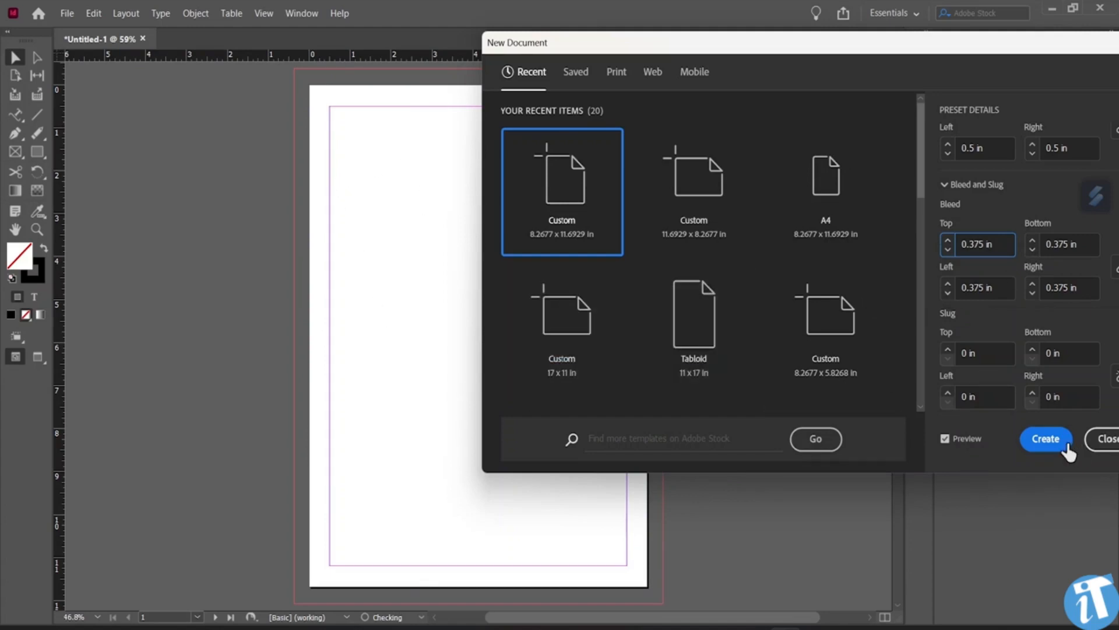
left_click(1046, 439)
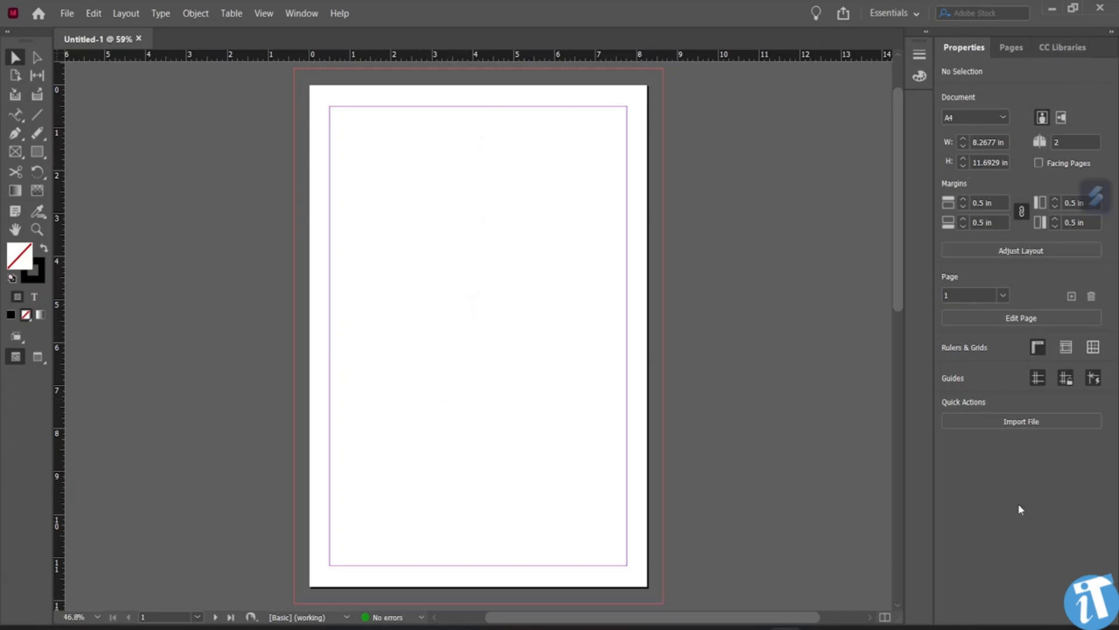
Step: Examine the custom page size settings and the Adjust Layout options without applying any changes
left_click(1002, 119)
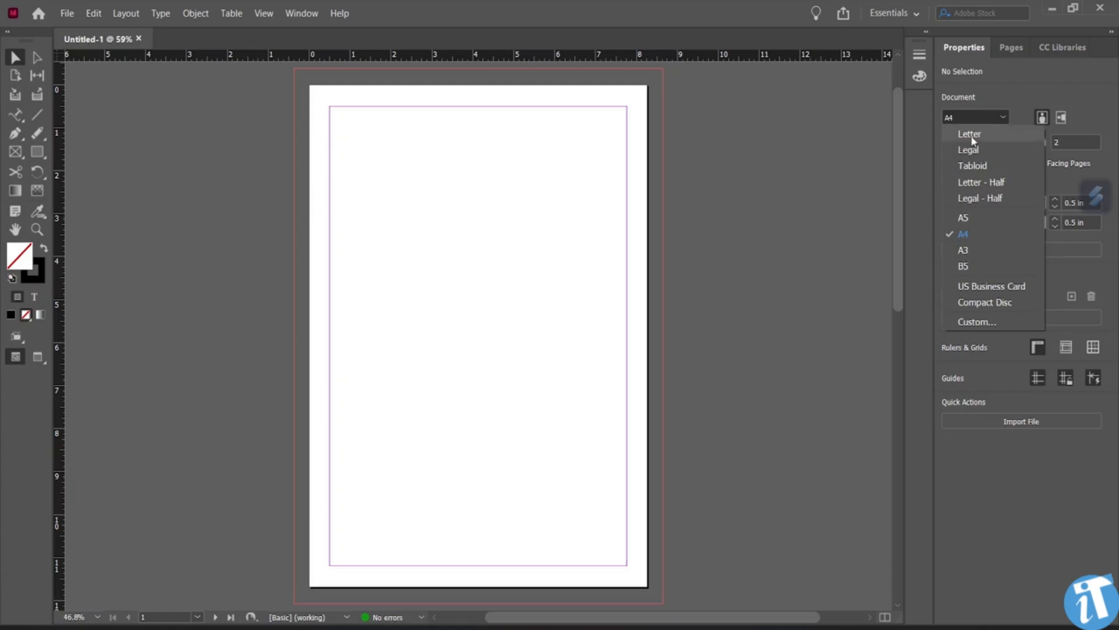
left_click(983, 326)
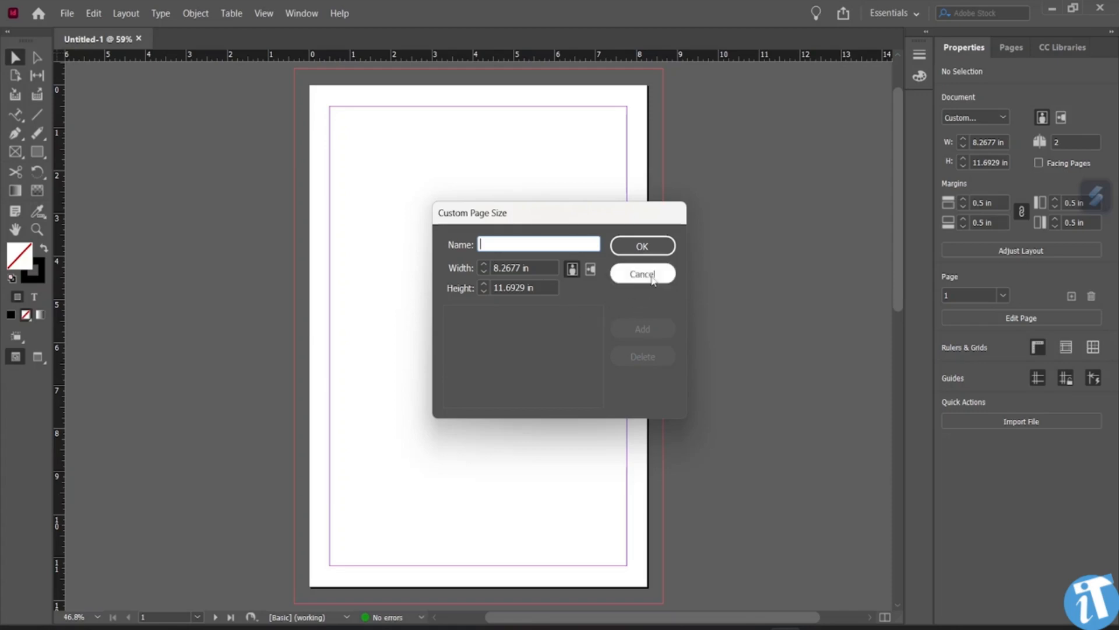
left_click(652, 278)
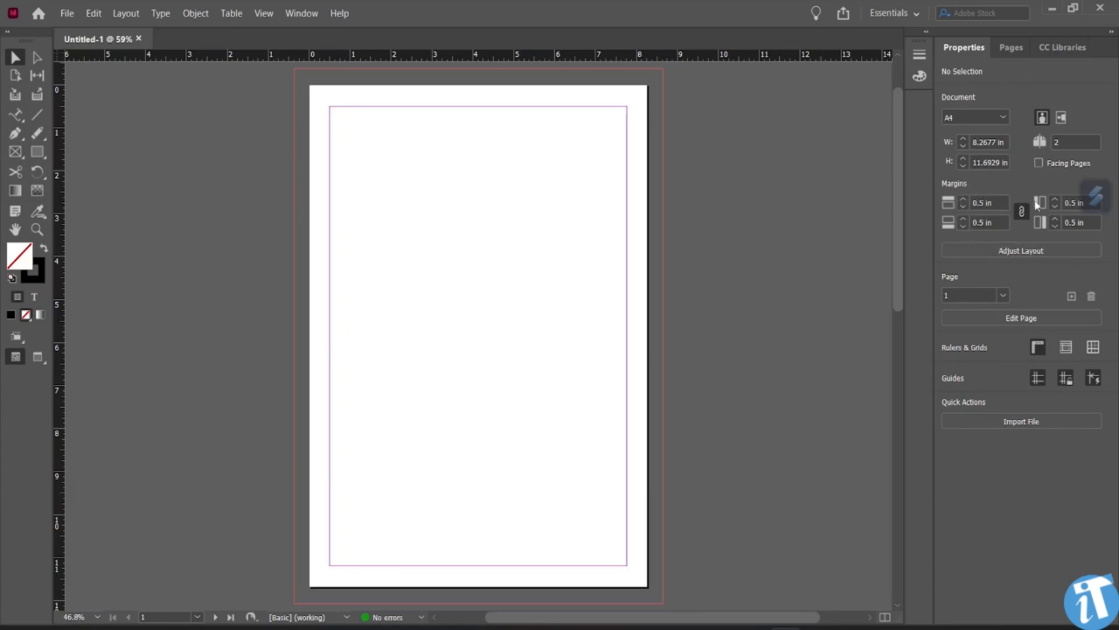
left_click(1025, 251)
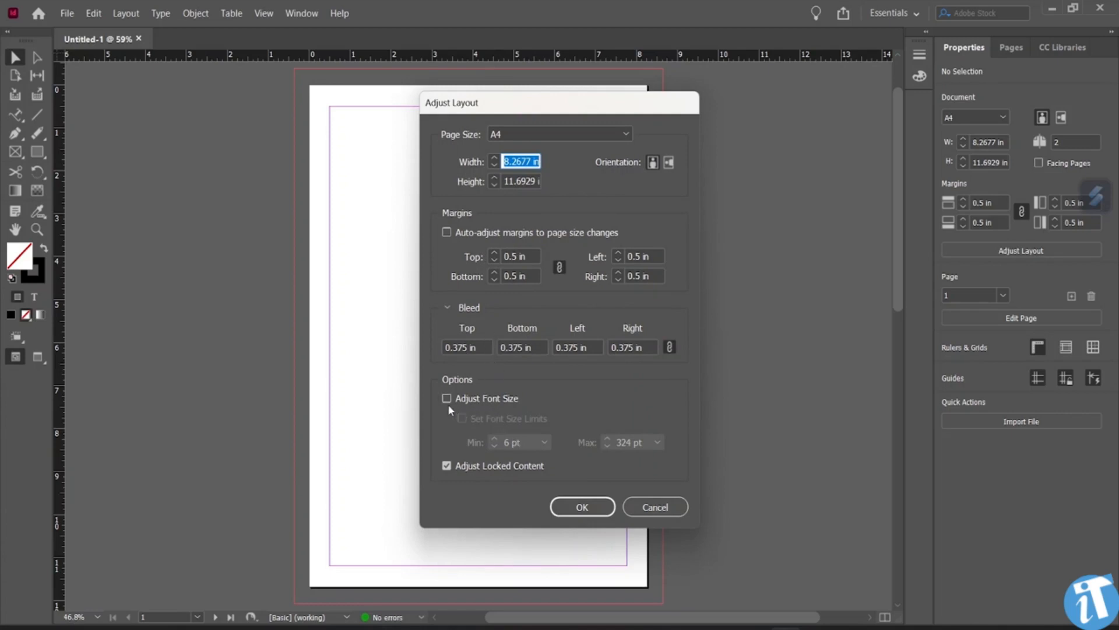
left_click(662, 506)
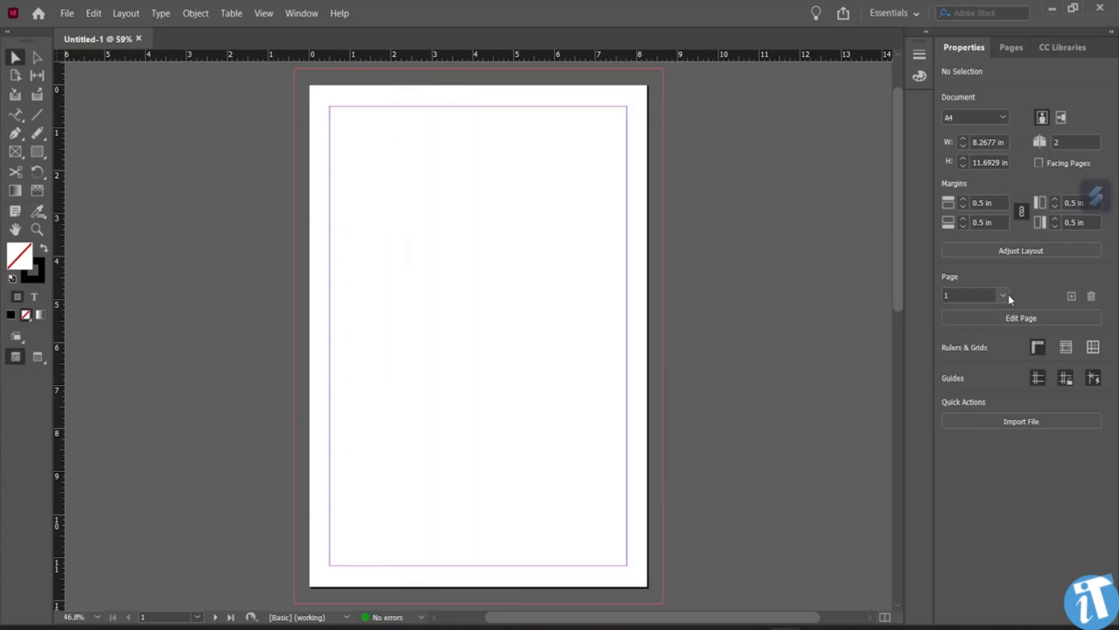
Step: Look at the page list and page 1's editing options, and return to the document properties
left_click(1003, 296)
left_click(1018, 297)
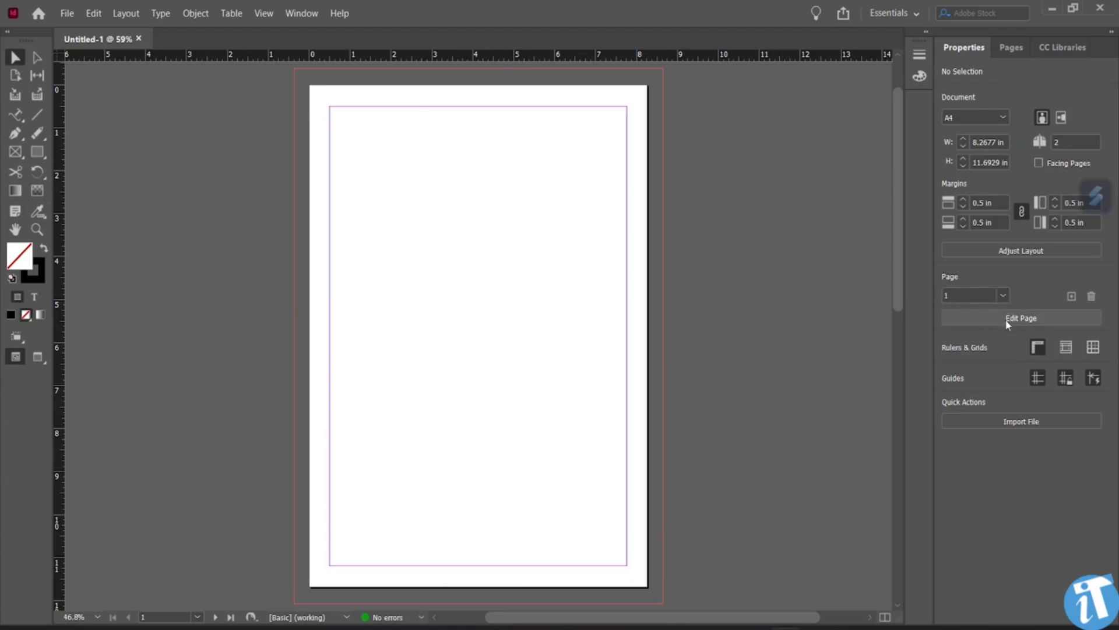
left_click(1005, 318)
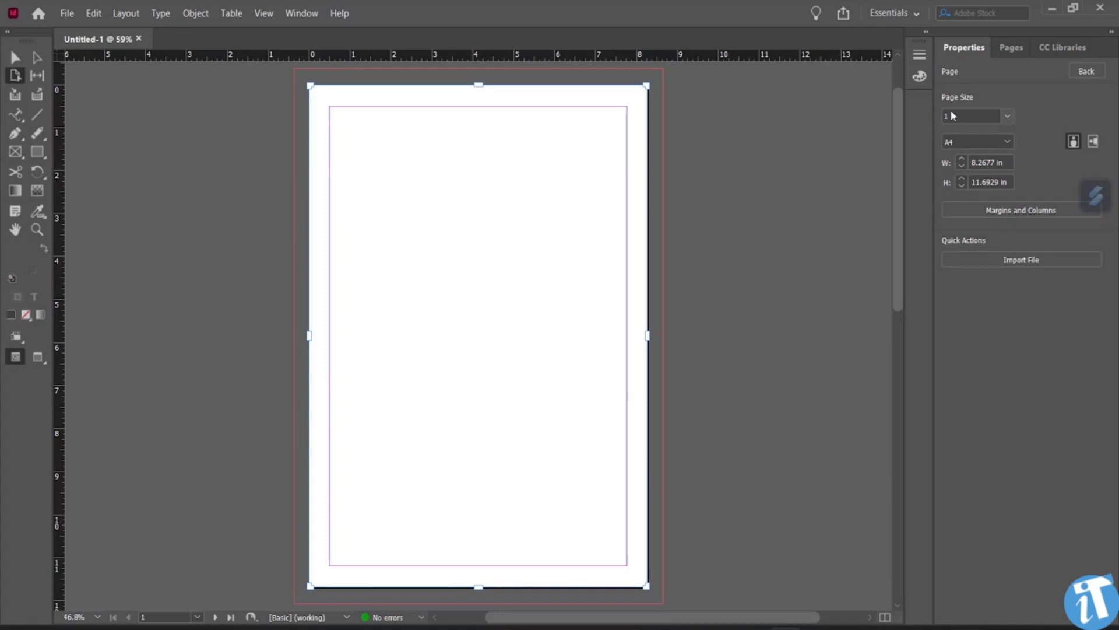
left_click(1087, 72)
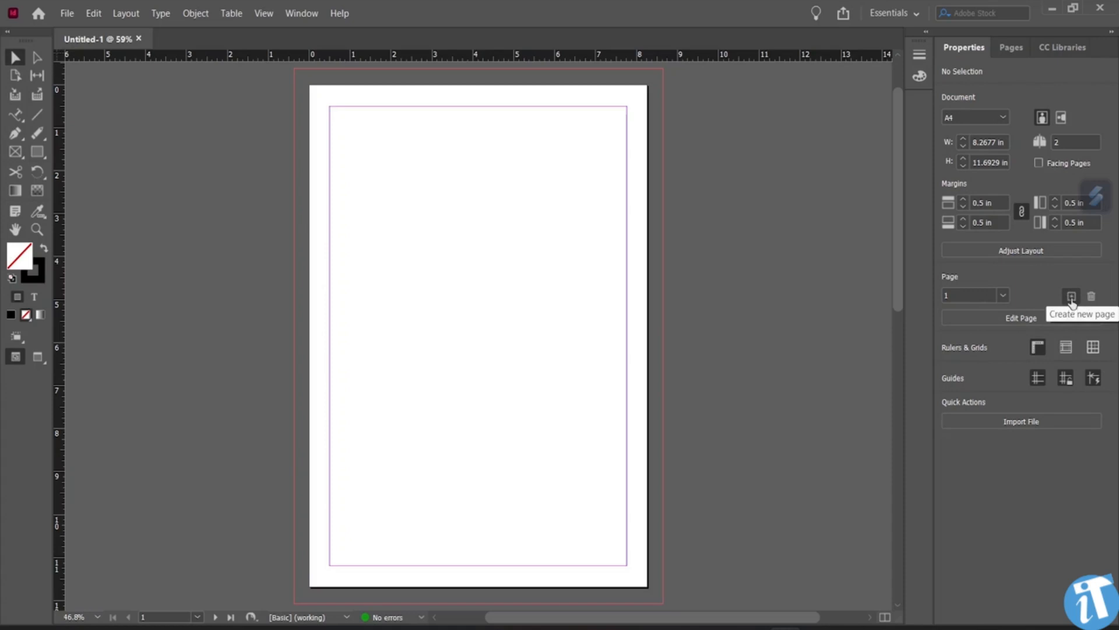
Step: Add a new page to the document, look through the pages, and delete page 2
left_click(1072, 297)
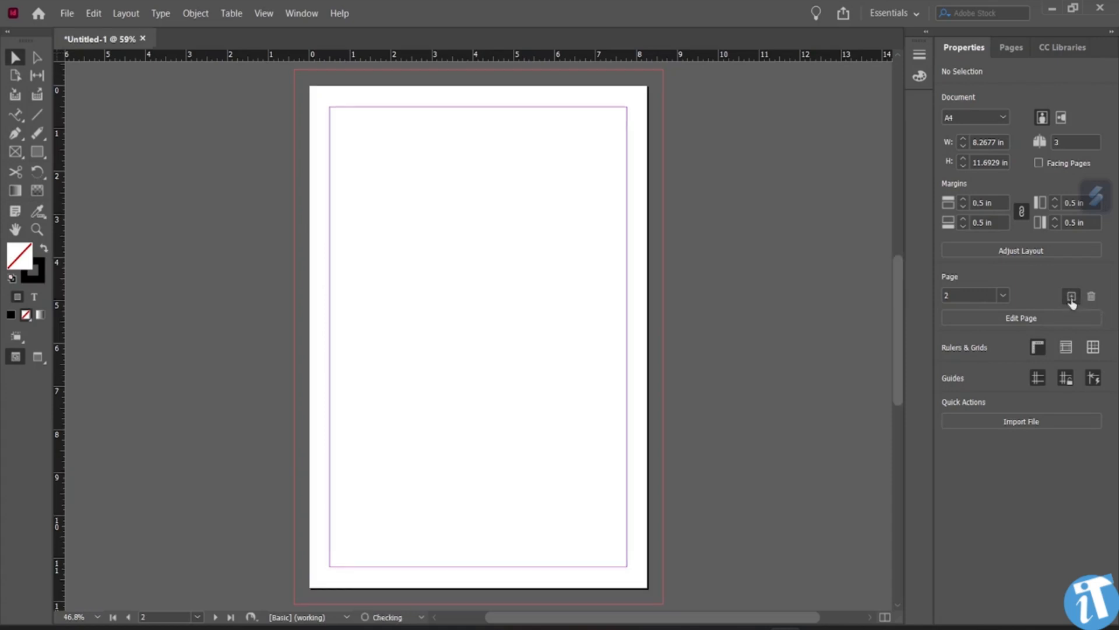
scroll(457, 400, "down", 10)
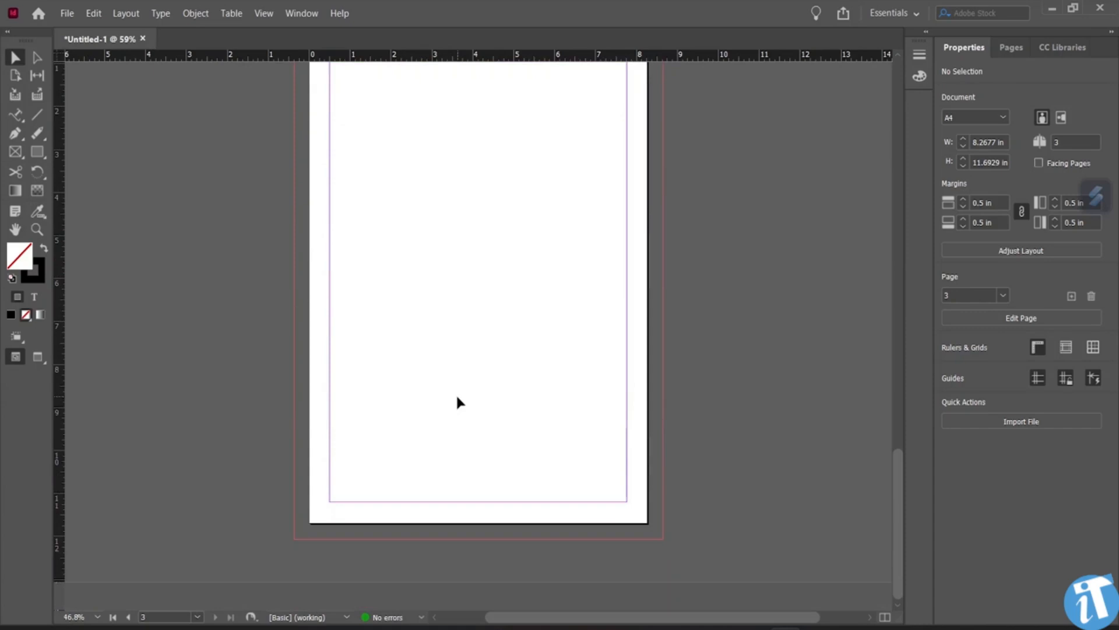
scroll(457, 396, "up", 5)
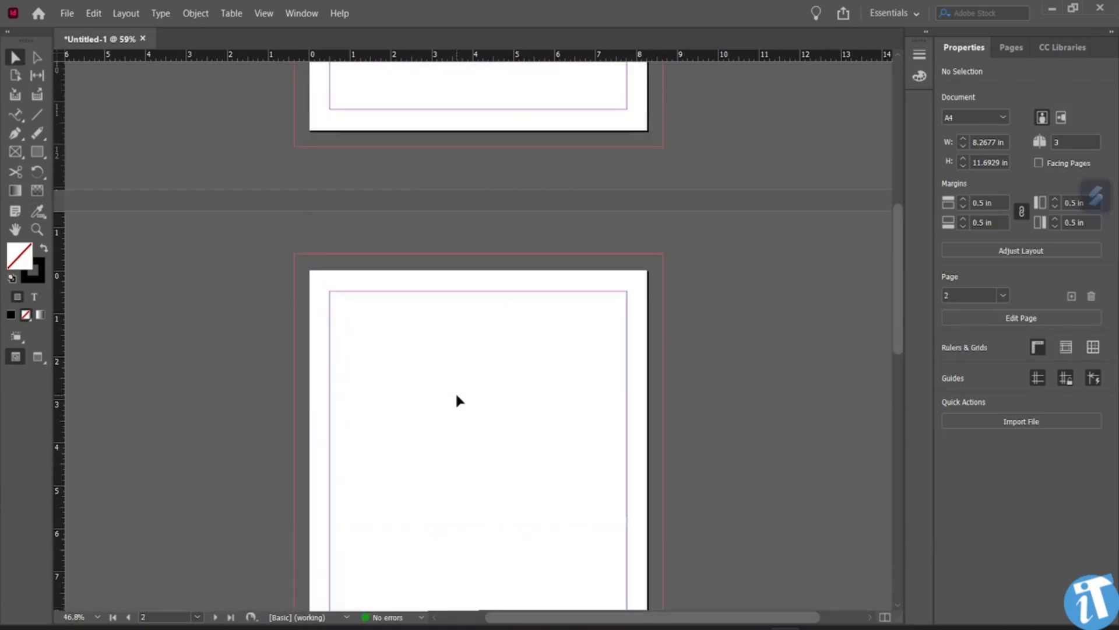
left_click(1091, 297)
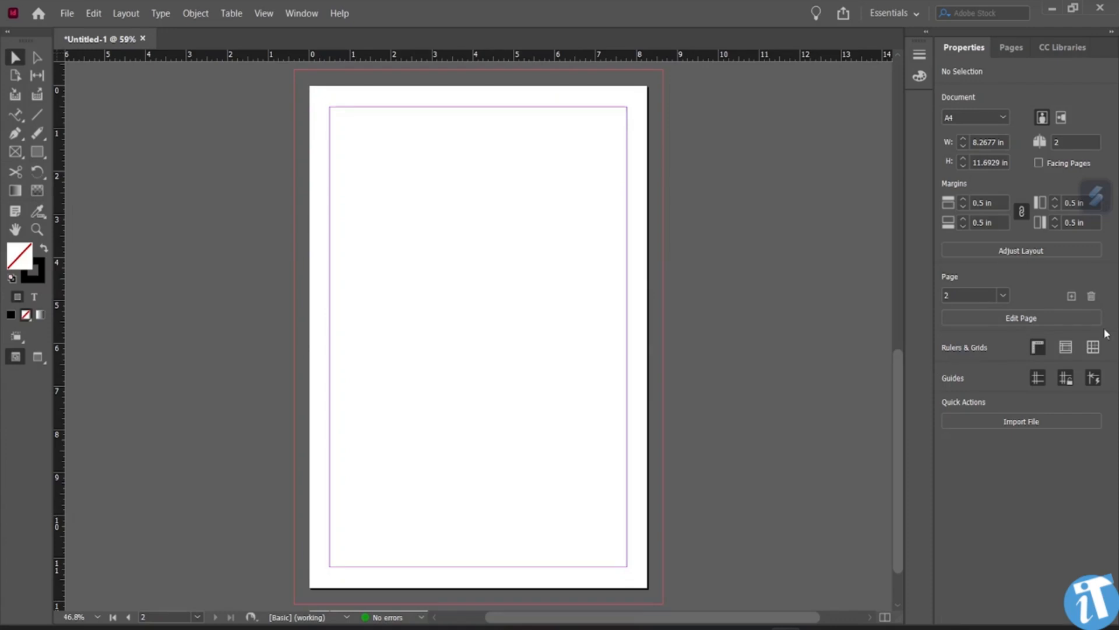
Step: Hide the rulers, and try the document grid on and off
left_click(1039, 351)
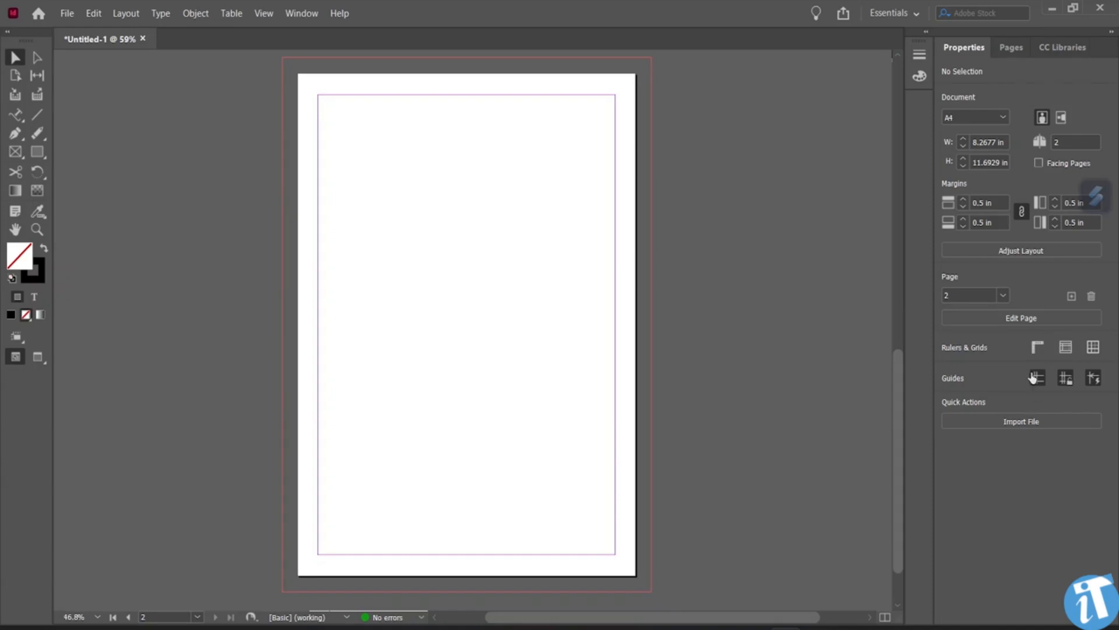
left_click(1037, 349)
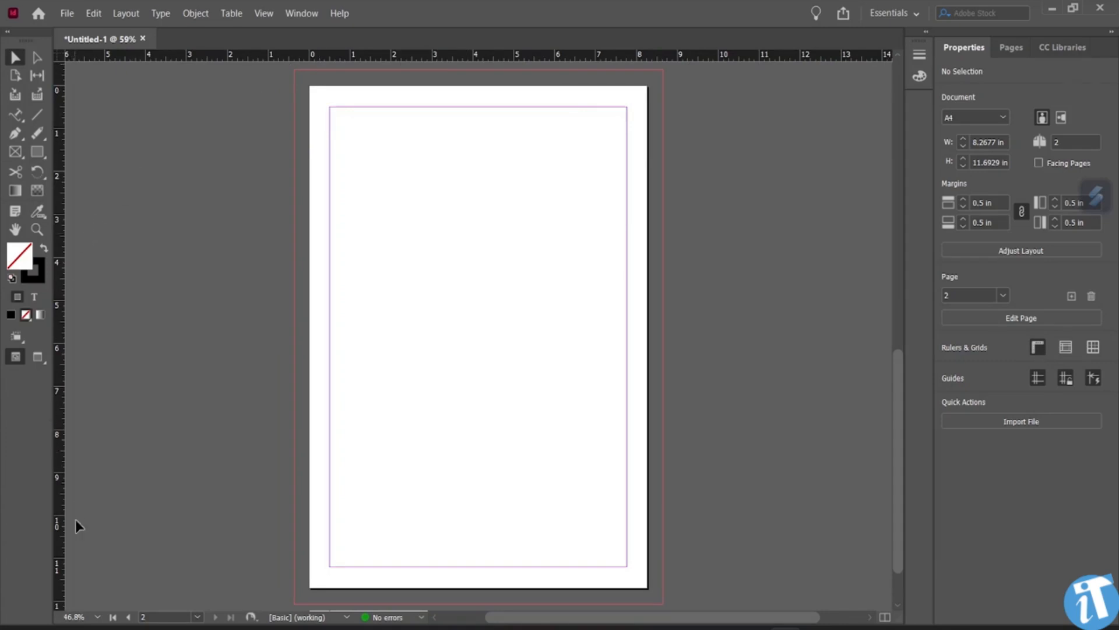
left_click(1038, 348)
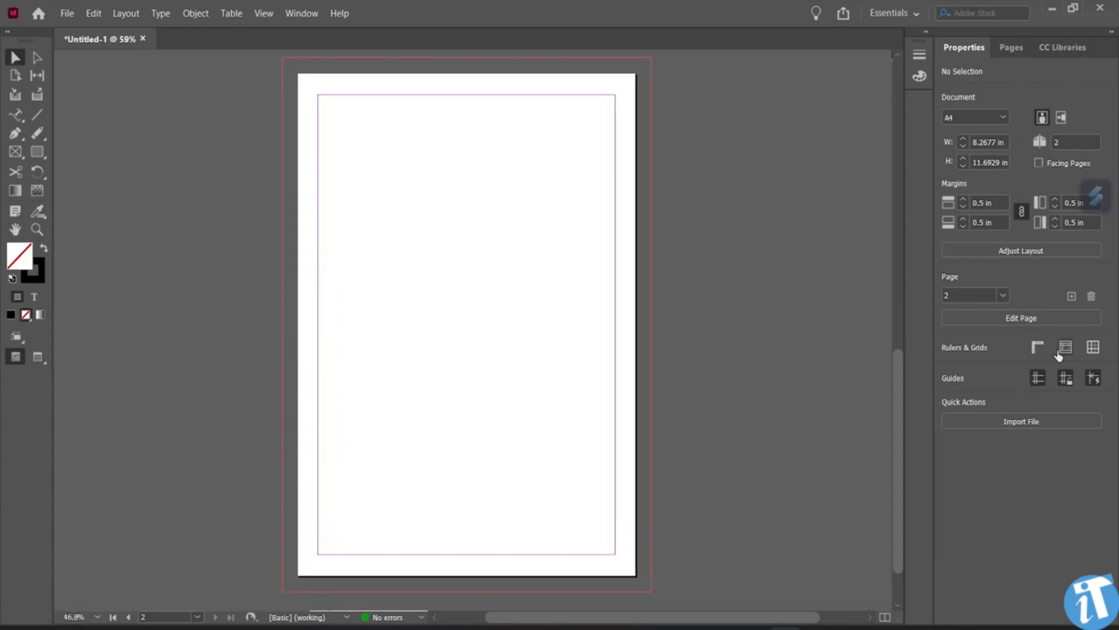
left_click(1094, 348)
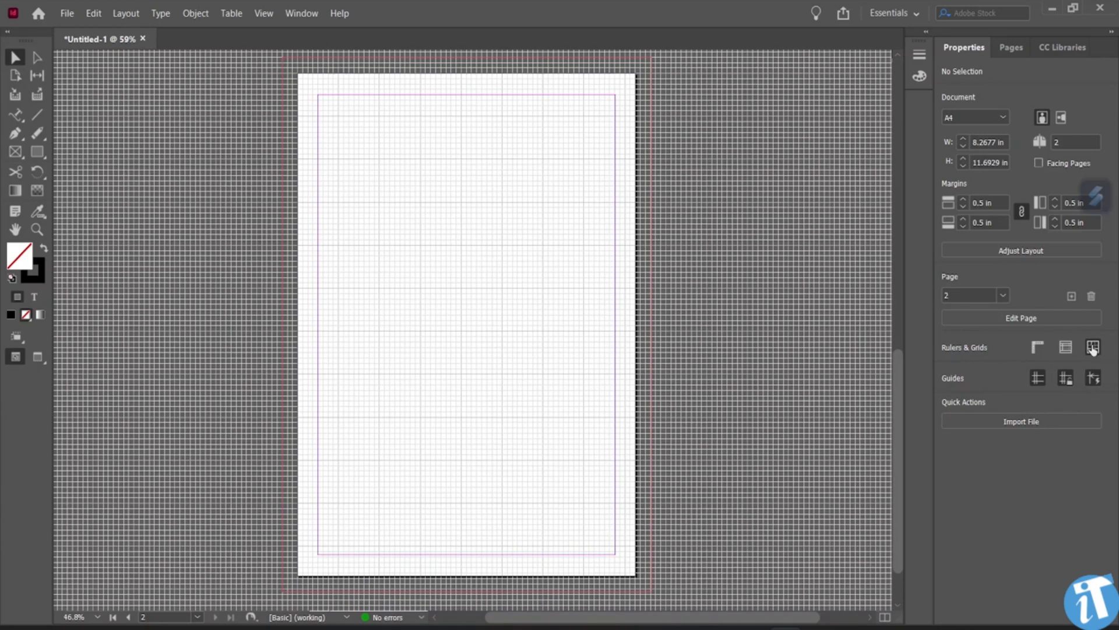
left_click(1093, 348)
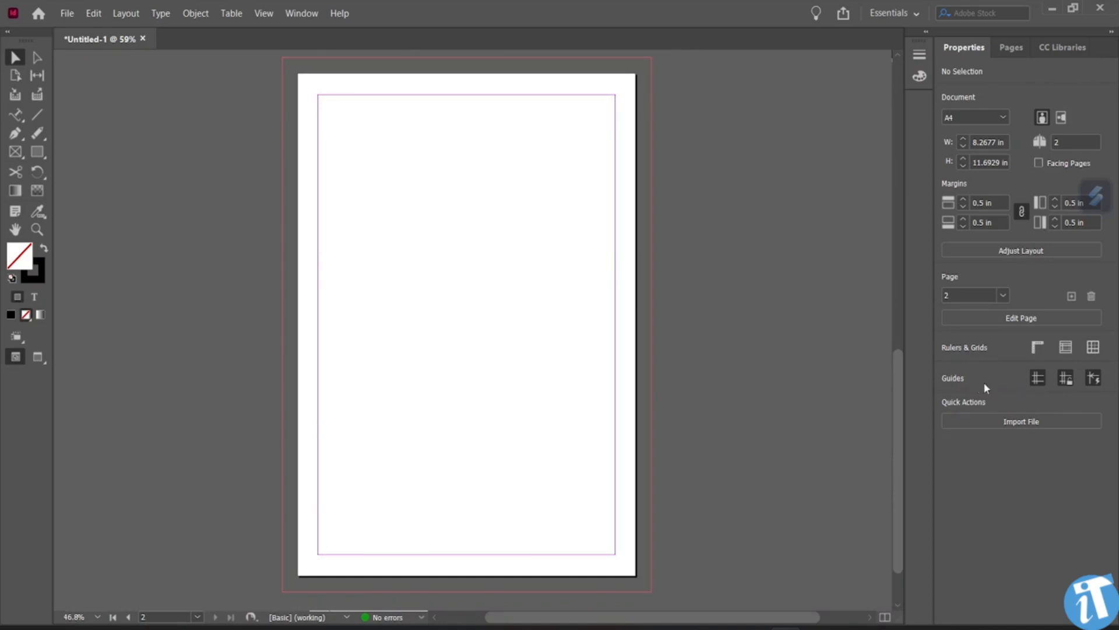
Step: Unlock the guides and turn off Smart Guides, trying guide visibility off and on
left_click(1039, 379)
left_click(1039, 378)
left_click(1067, 383)
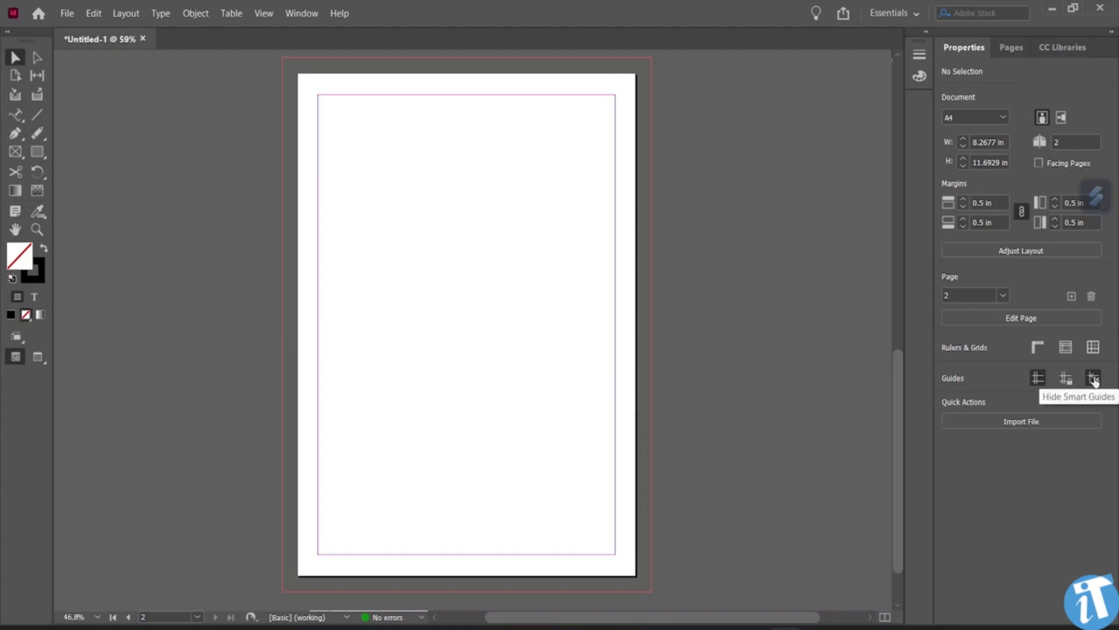
left_click(1094, 379)
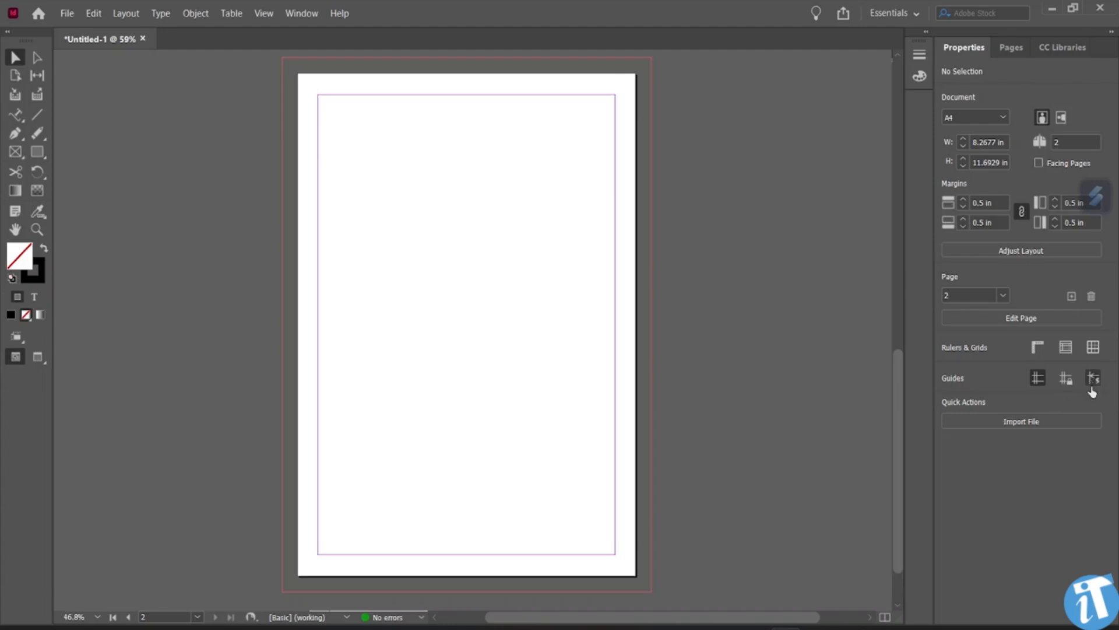
left_click(1038, 380)
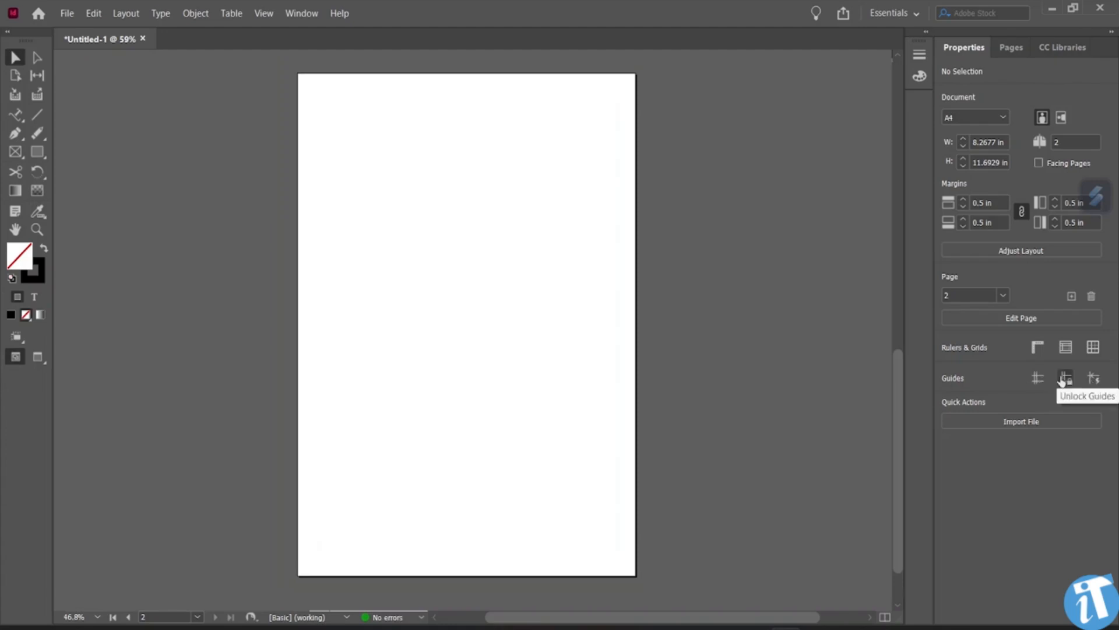
left_click(1034, 380)
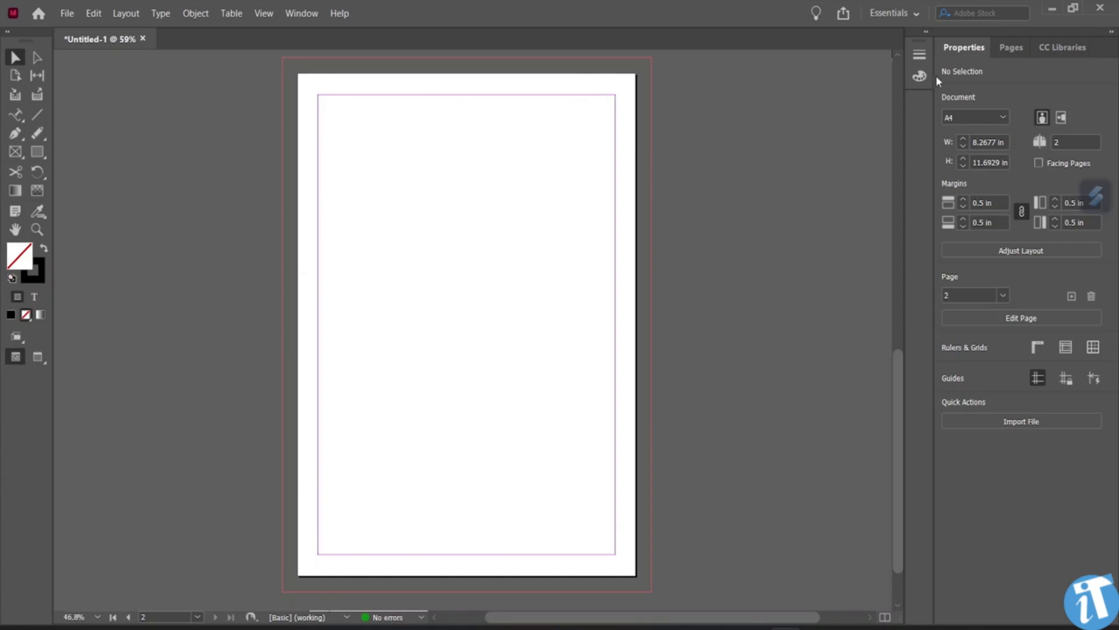
Step: Review the commands available for pages, and open the A-Parent page in the document window
left_click(1012, 48)
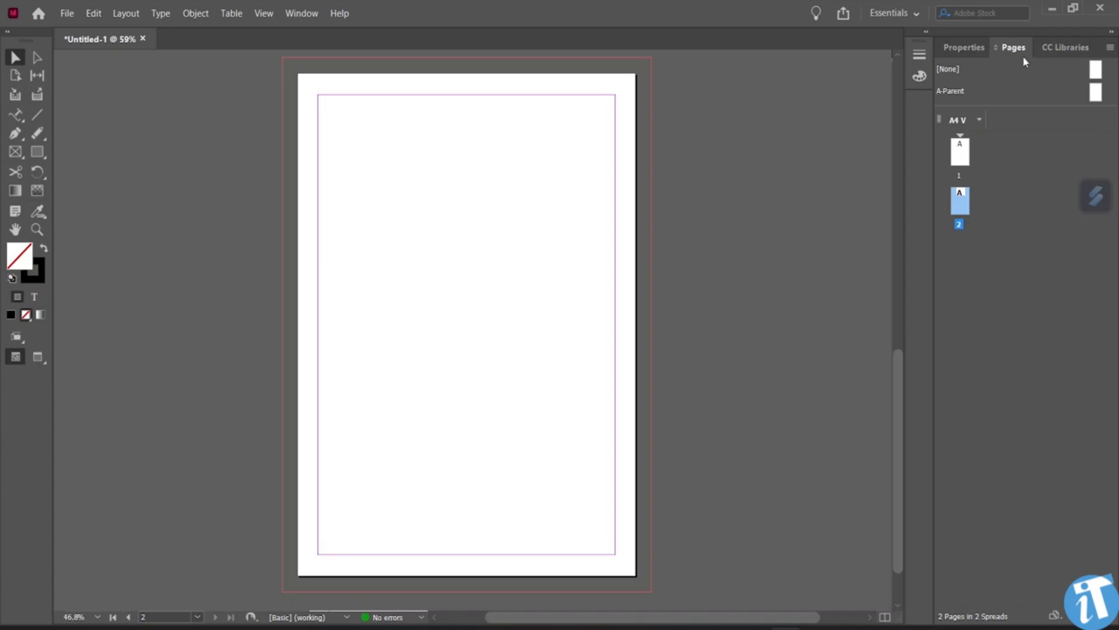
left_click(1109, 50)
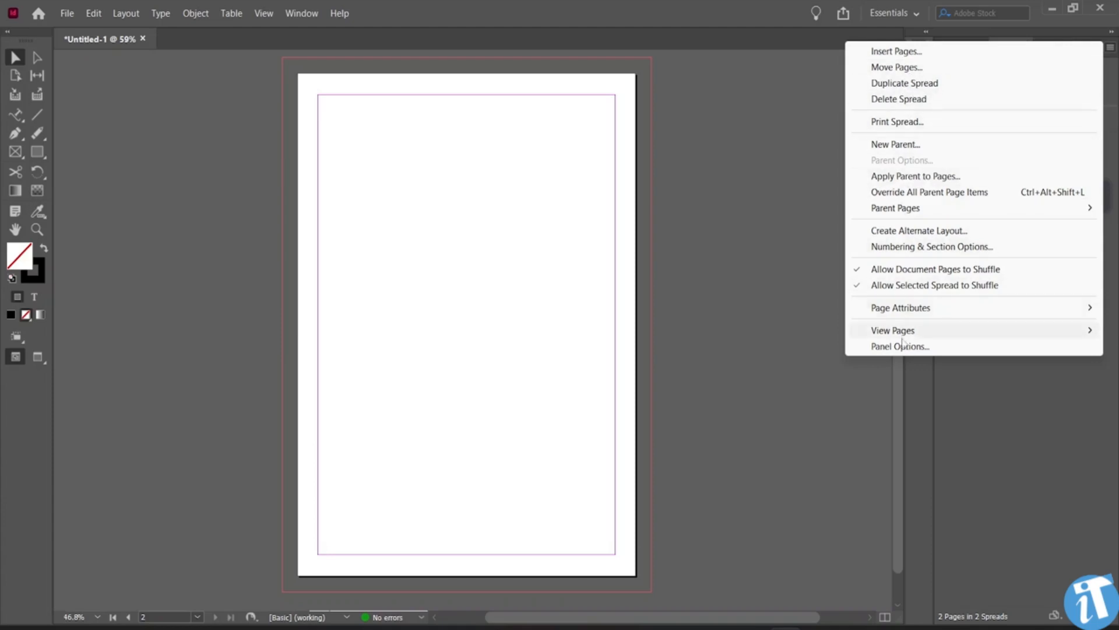
left_click(904, 398)
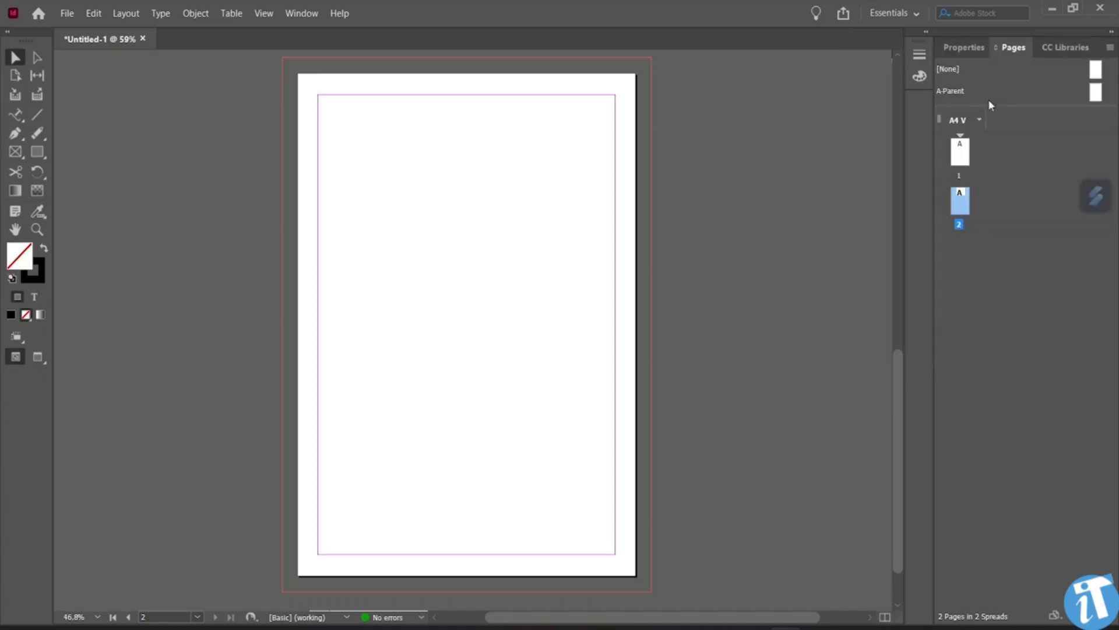
double_click(954, 93)
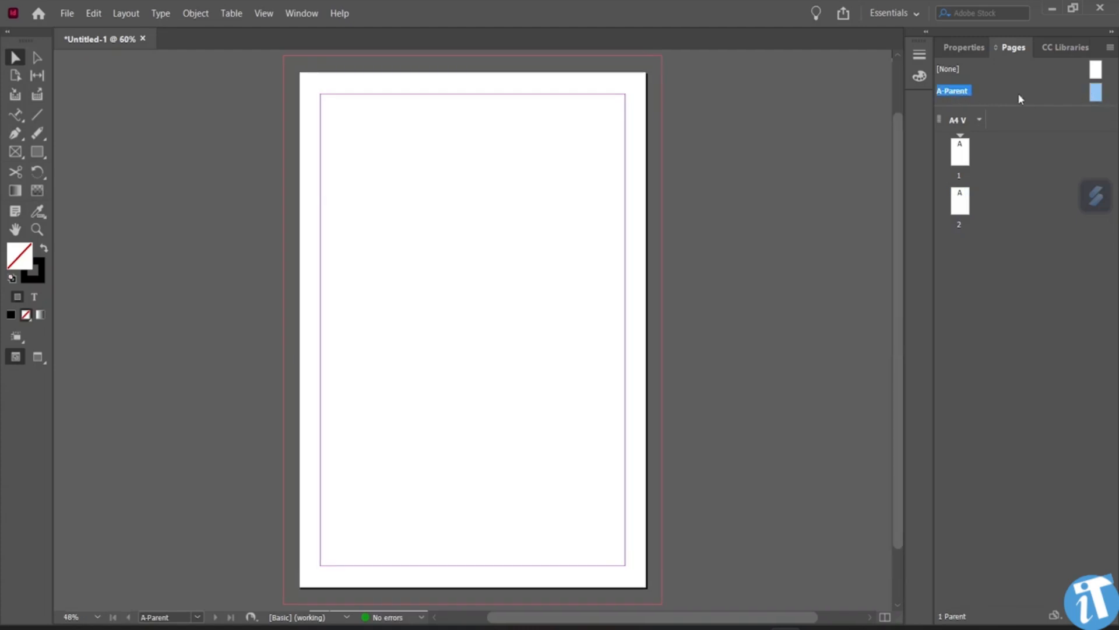
left_click(1052, 48)
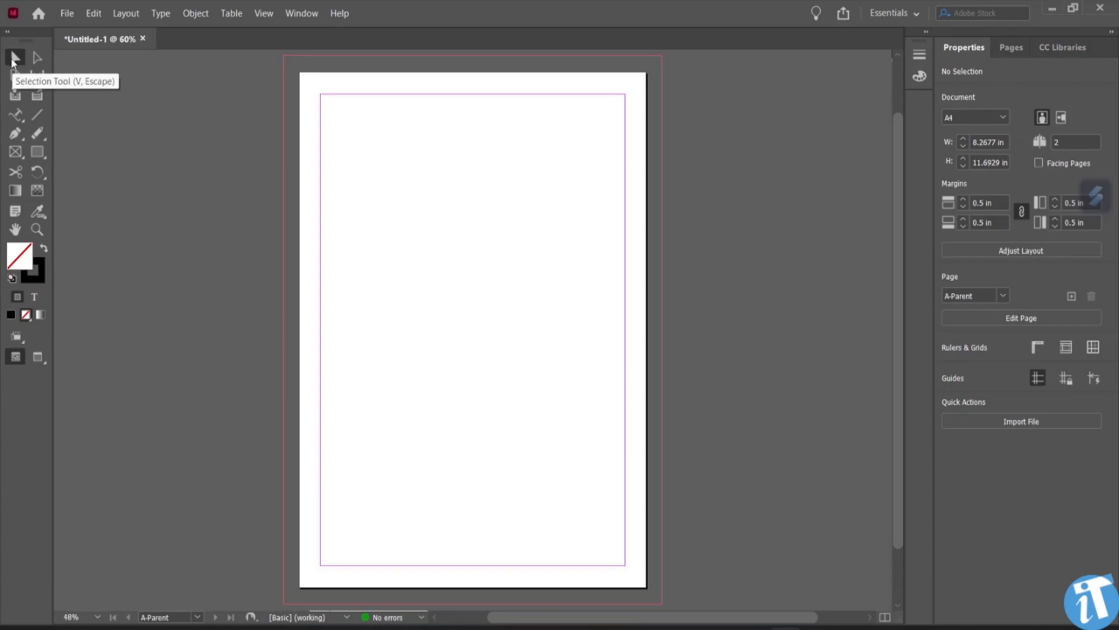
Step: Draw a rectangle inside the margins in the upper half of the A-Parent page, and deselect it
left_click(39, 152)
mouse_move(383, 192)
left_mouse_down()
mouse_move(408, 251)
mouse_move(547, 313)
left_mouse_up()
key("ctrl+shift+a")
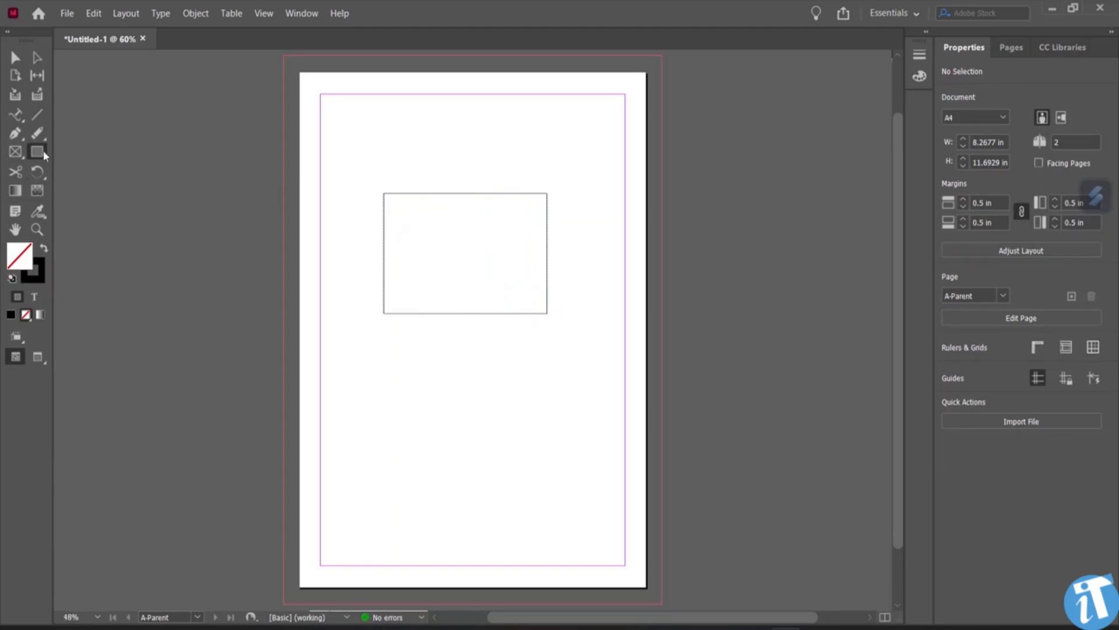
Step: Reposition the rectangle several times on the page, leaving it in the lower half, and deselect it
left_click(15, 57)
left_click_drag(542, 316, 545, 230)
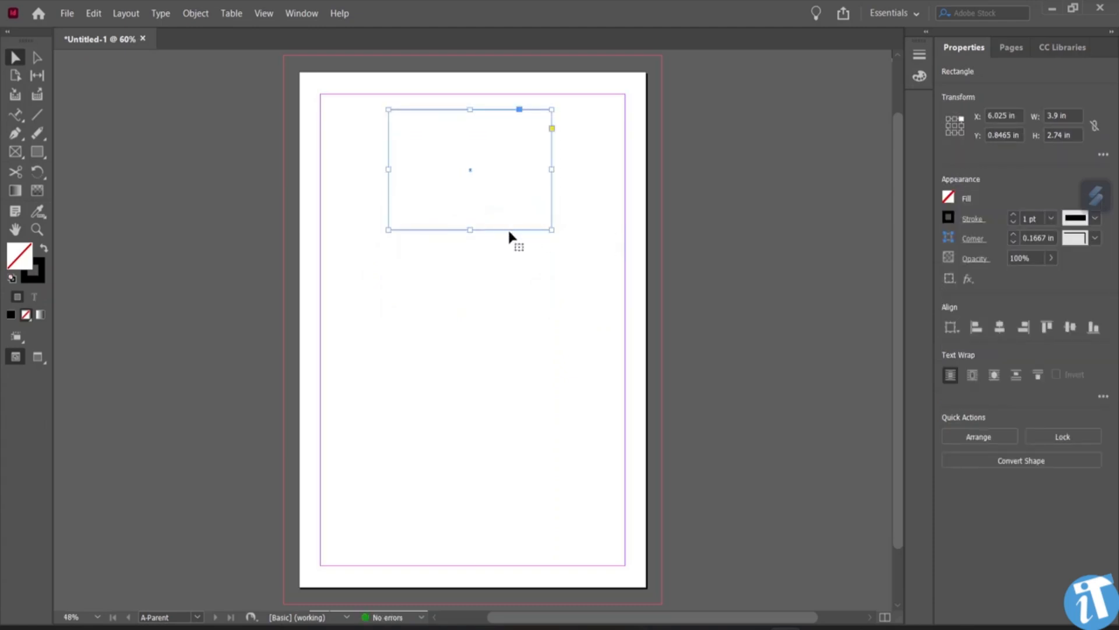
left_click_drag(509, 232, 447, 398)
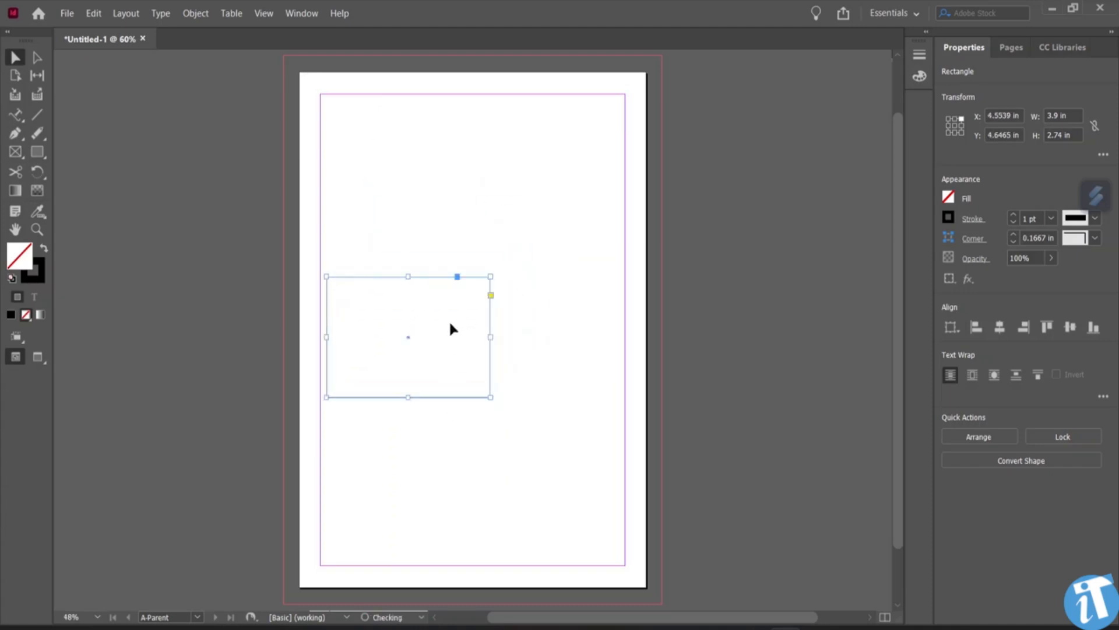
left_click_drag(445, 399, 497, 503)
left_click(430, 192)
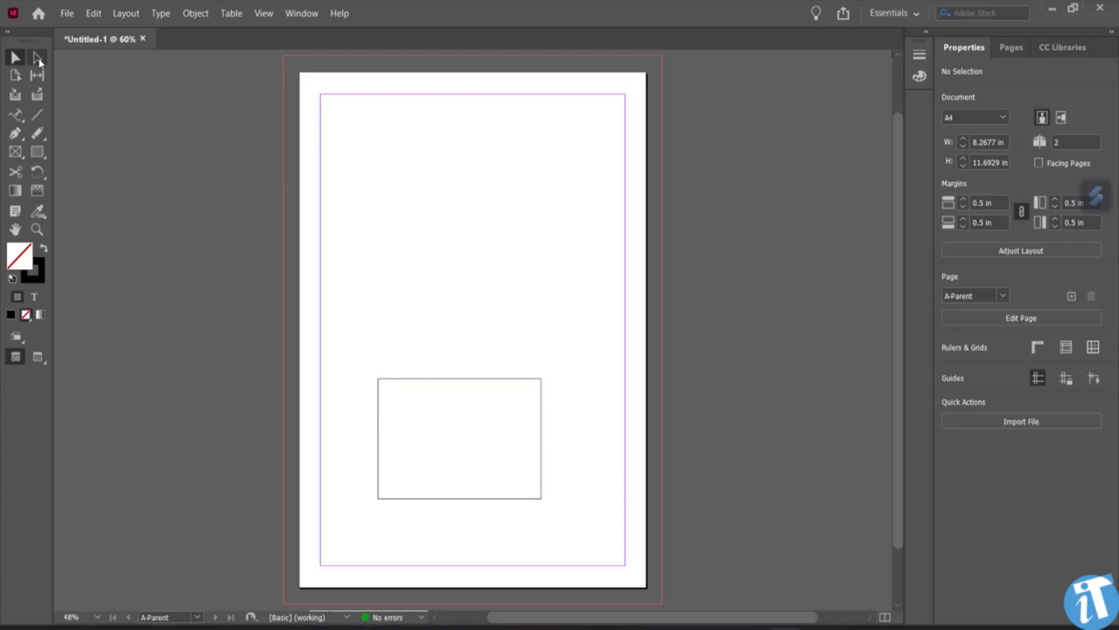
Step: Reshape the rectangle with the Direct Selection tool by pulling its four corner points outward into an irregular quadrilateral
left_click(38, 58)
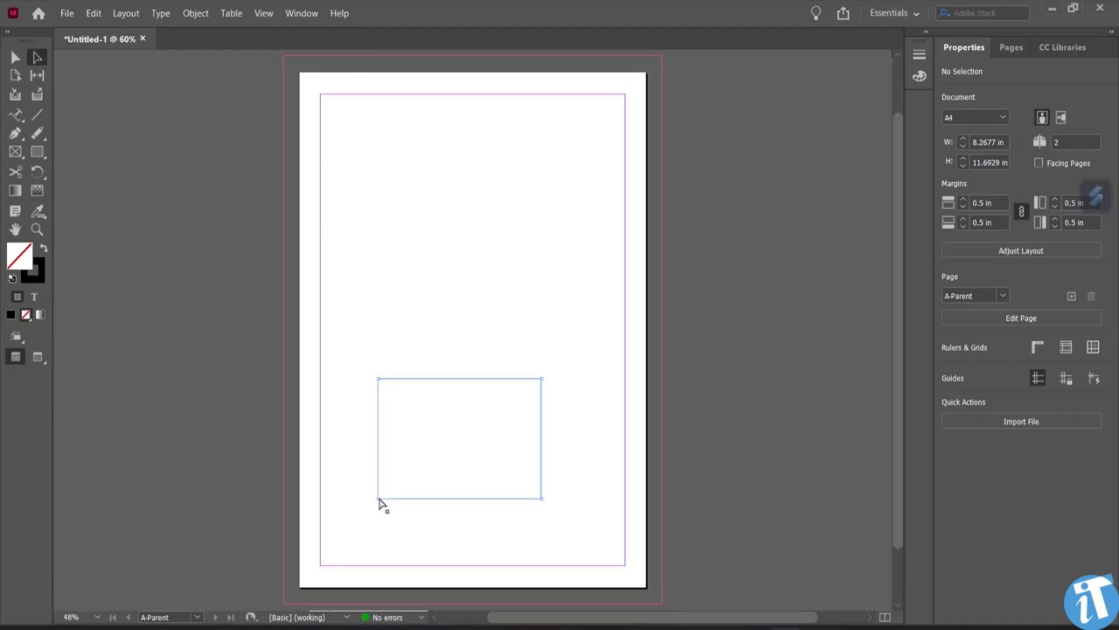
left_click(542, 384)
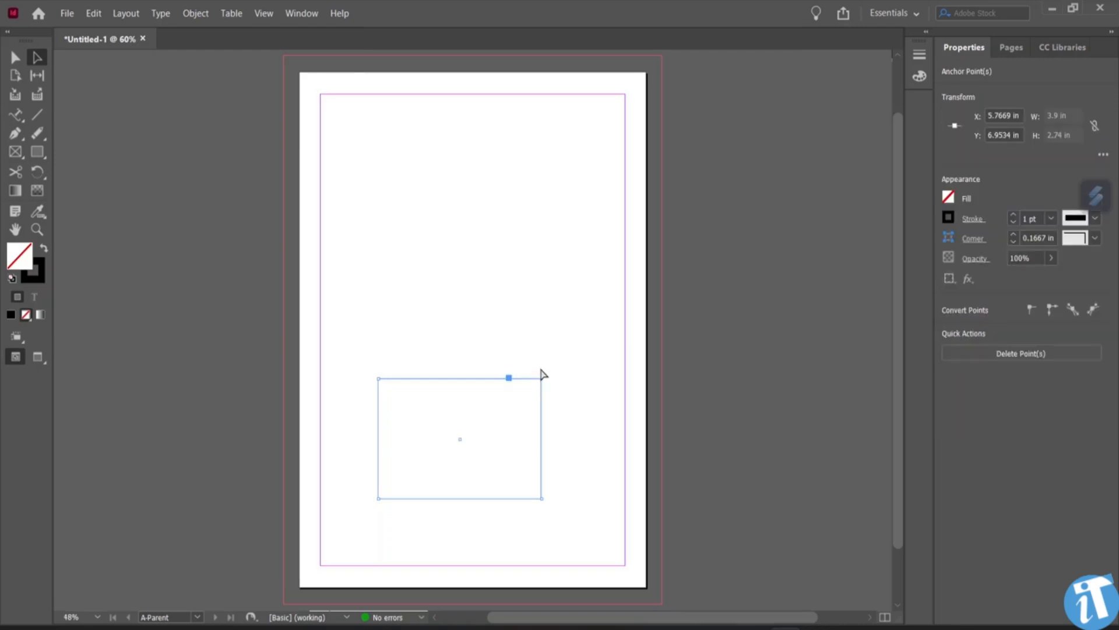
left_click_drag(543, 379, 597, 301)
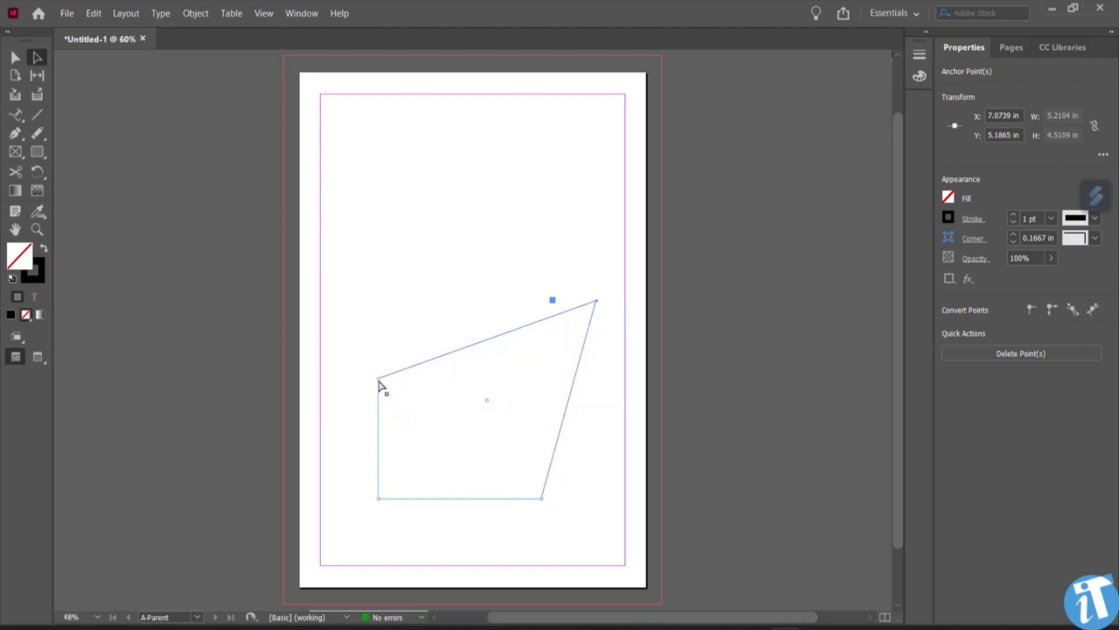
left_click_drag(380, 381, 348, 155)
left_click_drag(542, 499, 557, 526)
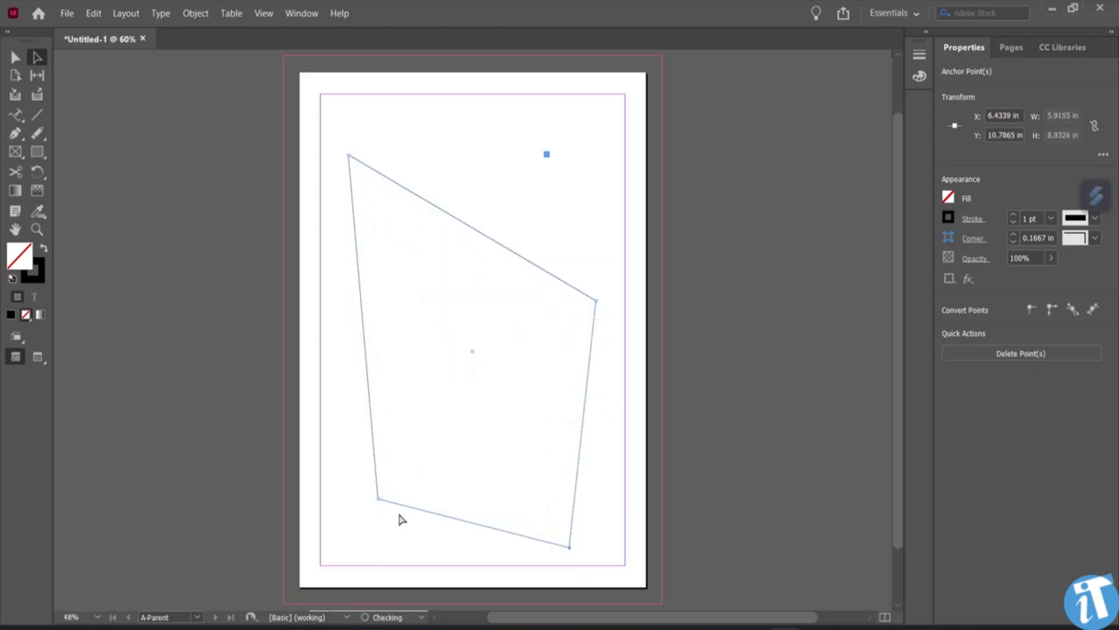
left_click_drag(378, 500, 348, 527)
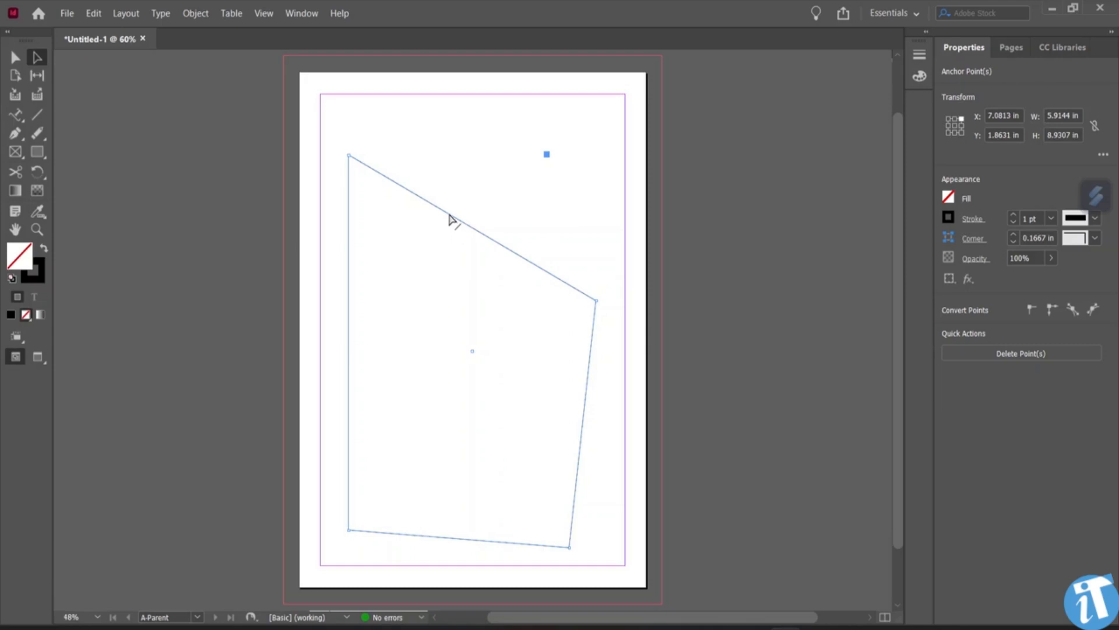
Step: Select the whole reshaped polygon and delete it from the page
left_click(431, 232)
left_click(14, 56)
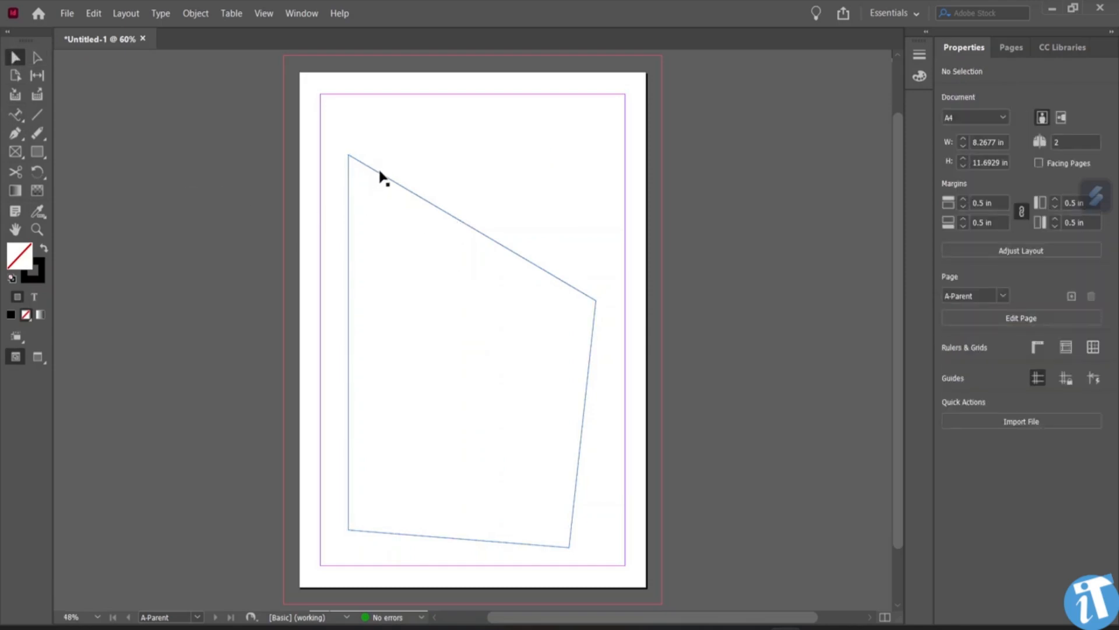
left_click(420, 197)
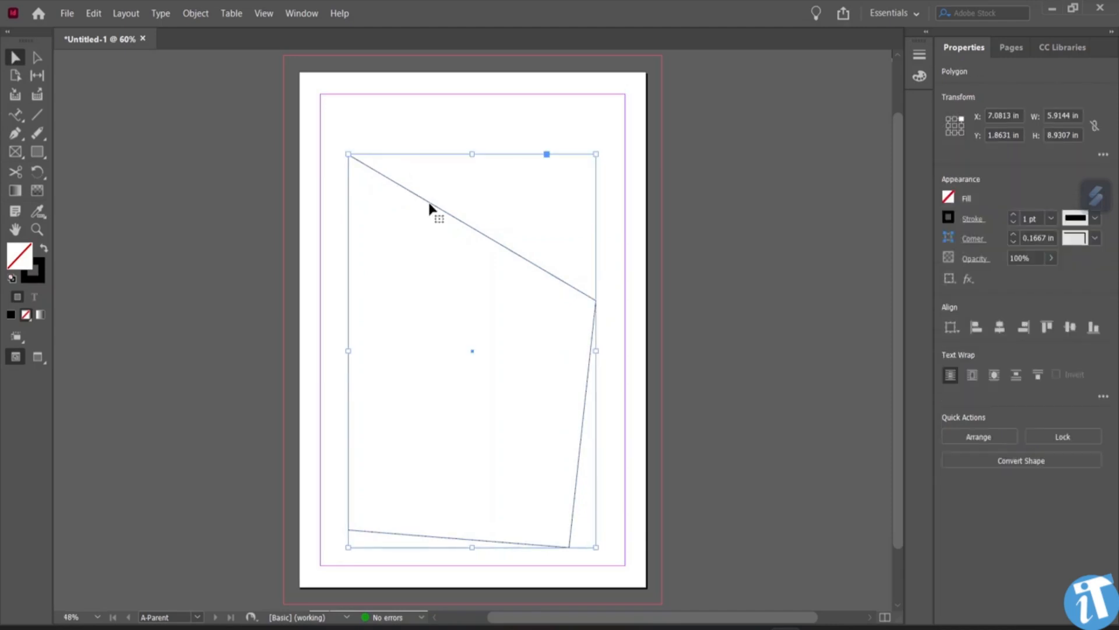
key("Delete")
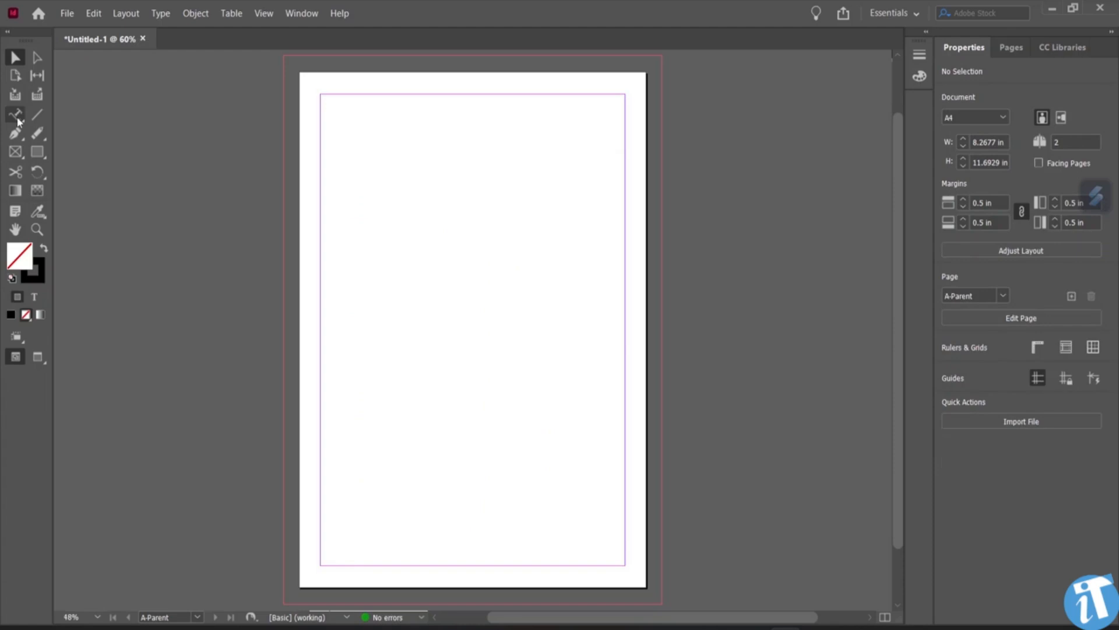
Step: Draw a text frame about 5.36 by 2.5 in near the page's upper margin and enter several lines of repeated "g" ending in random letters
left_click(37, 133)
left_click(15, 114)
left_click_drag(355, 130, 581, 241)
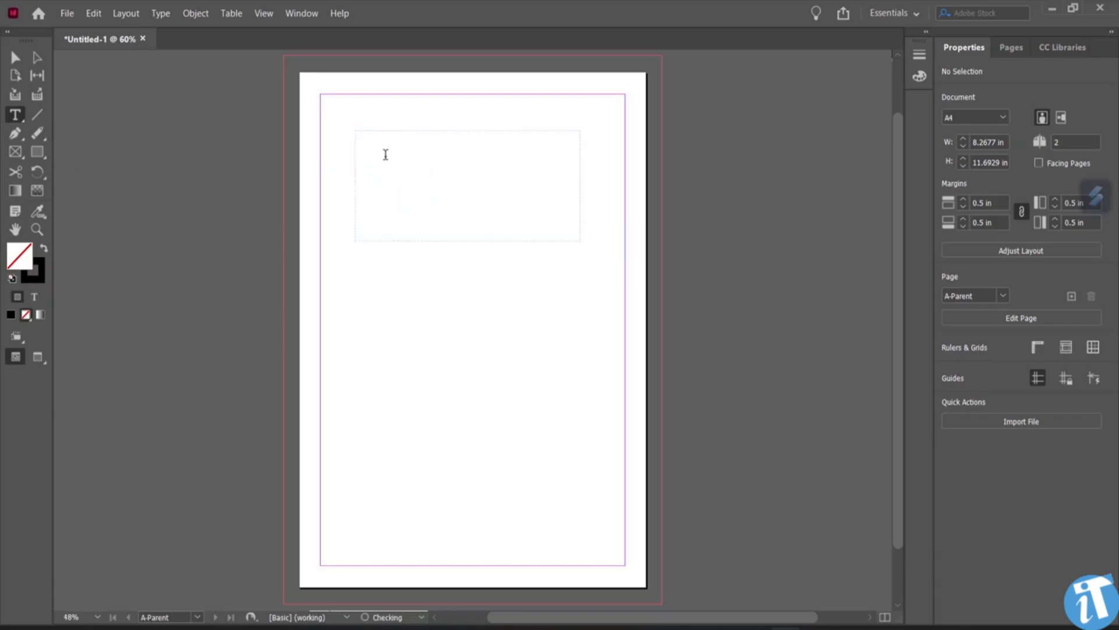
type("gggggggggggggggggggggggggggggg")
type("ggggggggggggggggggggggggggggggggggggggggggggggggggggggggg")
type("ggggggggggggggggggggggggggggggggggggggggggggggggggggggg")
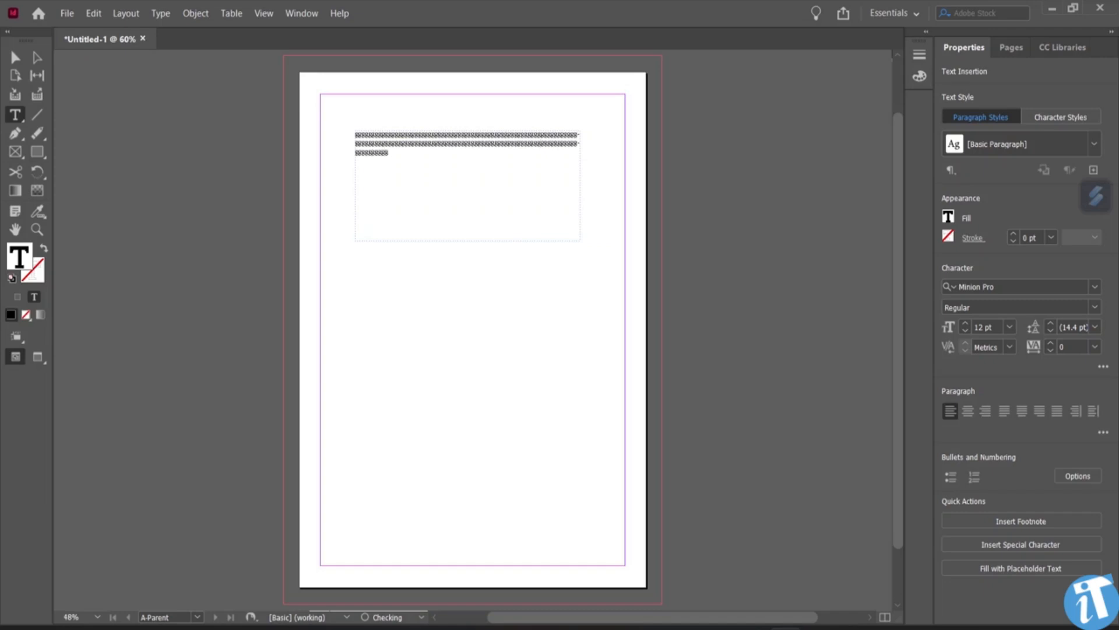
type("ggggggggggggggggggggggggggggggggggggggggggggggggggg")
type("gggggggggggggggggggggggggggggggggggggggggggggg")
type("gggggggggggggggggggggggggg")
type("joorvdjoibjdoifbjoidfjbidj")
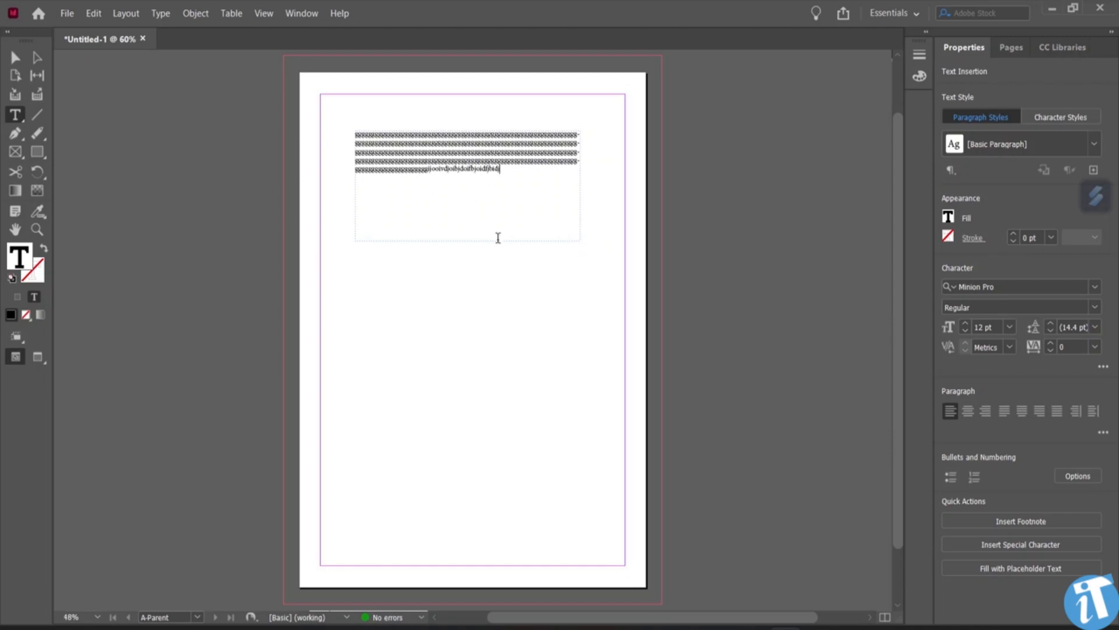
Step: Resize the text frame through several proportions so its text reflows, ending at about 4.18 by 4.7 in, and deselect it
left_click(15, 60)
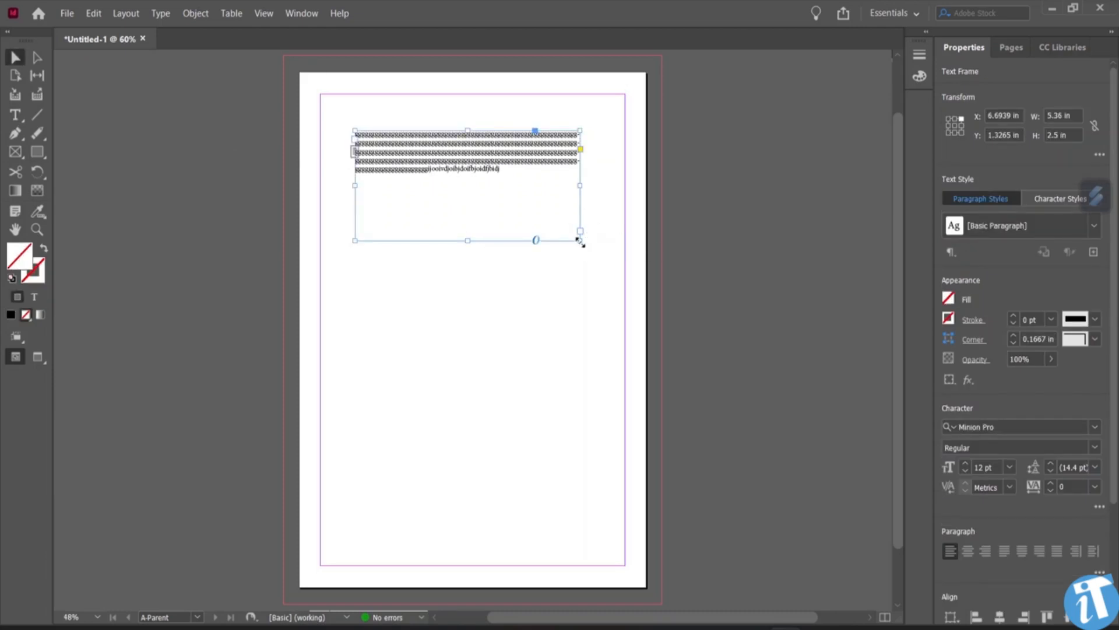
left_click_drag(581, 240, 437, 384)
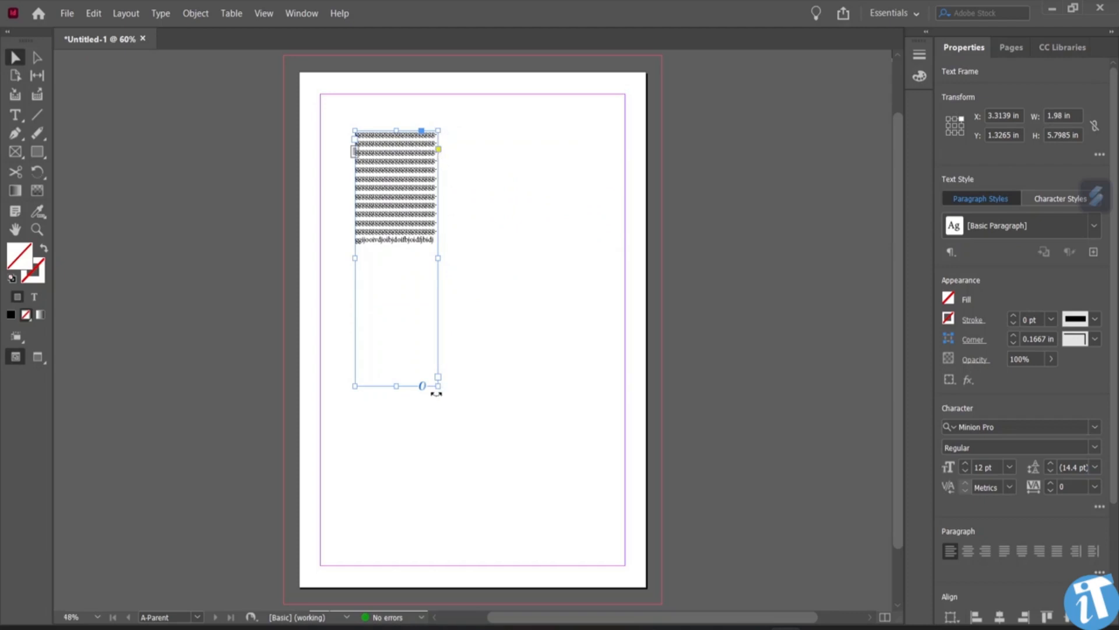
left_click_drag(436, 383, 617, 206)
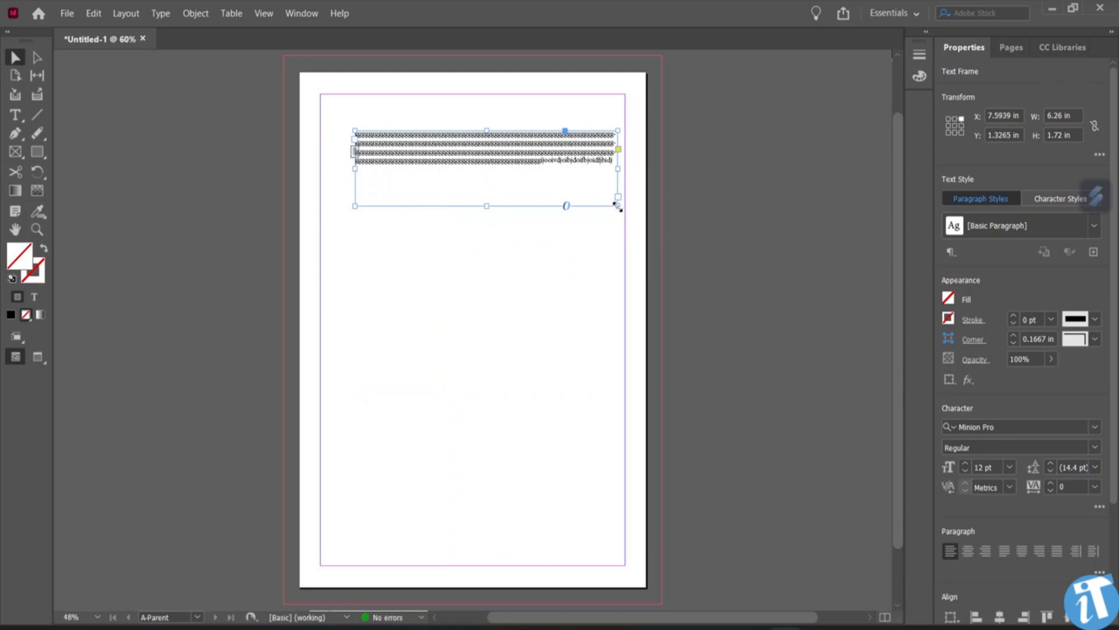
left_click_drag(617, 205, 453, 168)
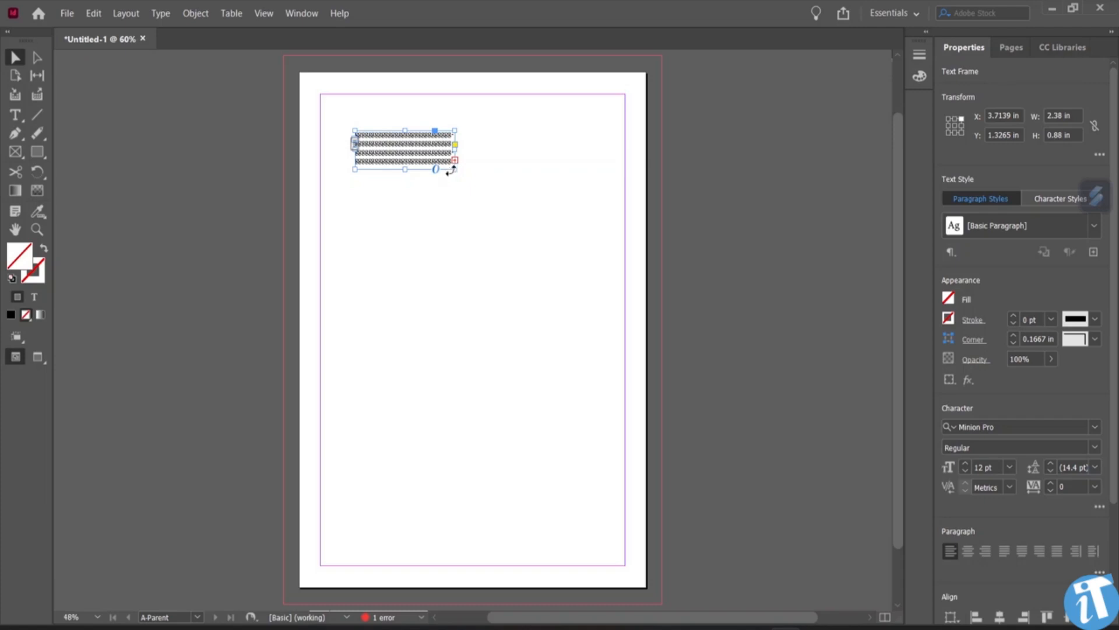
left_click_drag(454, 171, 530, 337)
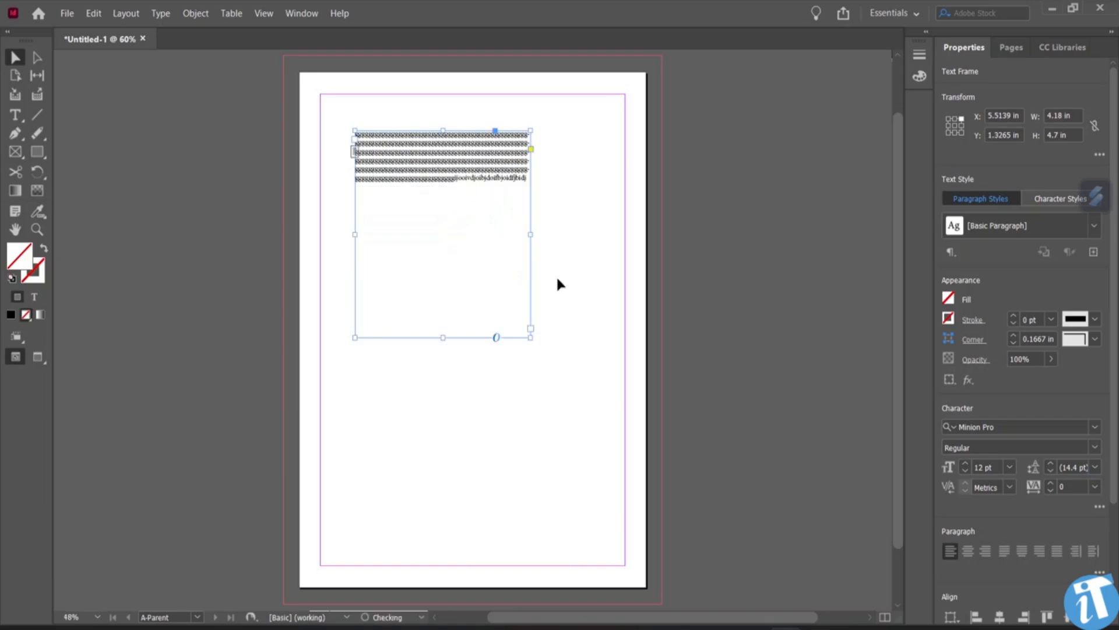
left_click(600, 184)
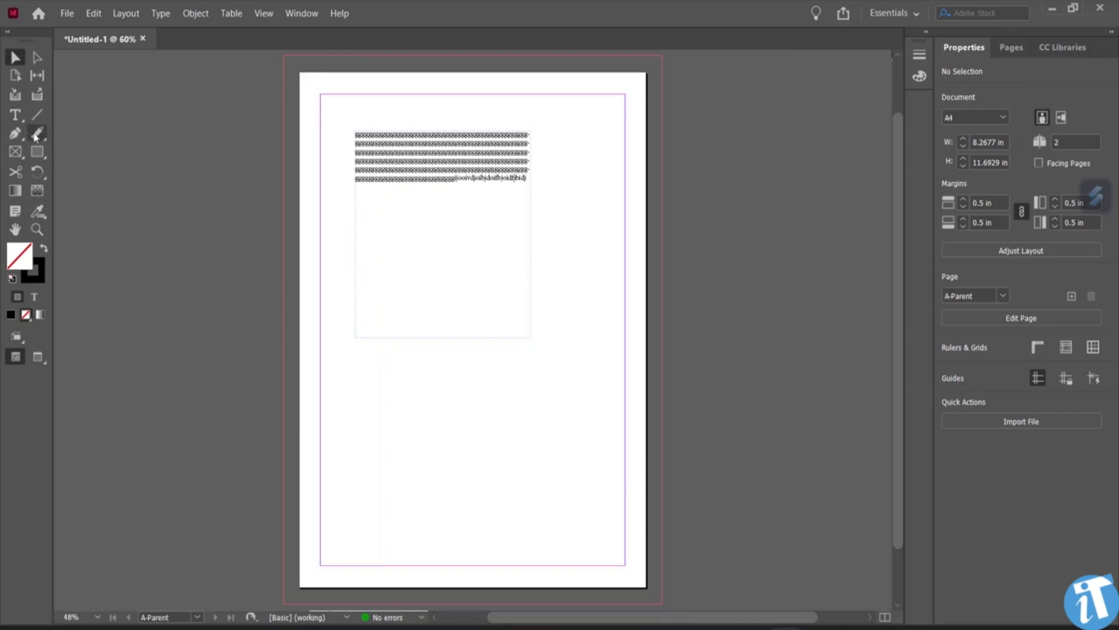
Step: Draw an open three-point path about 4.85 by 3.75 in with the Pen tool, rising from the lower page to beside the text frame
left_click(15, 134)
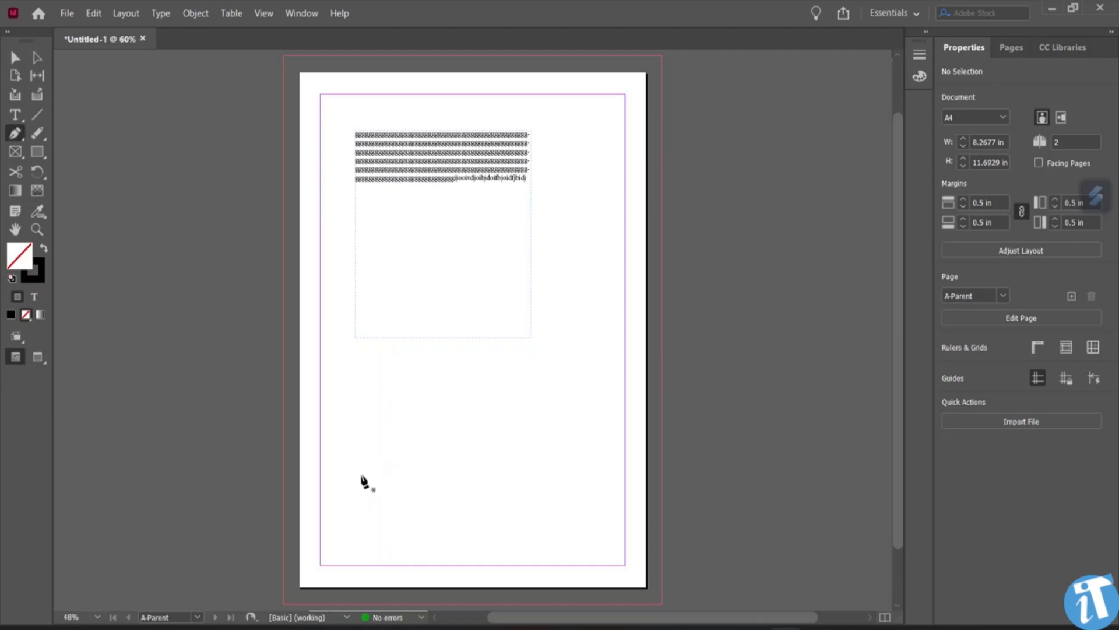
left_click(353, 470)
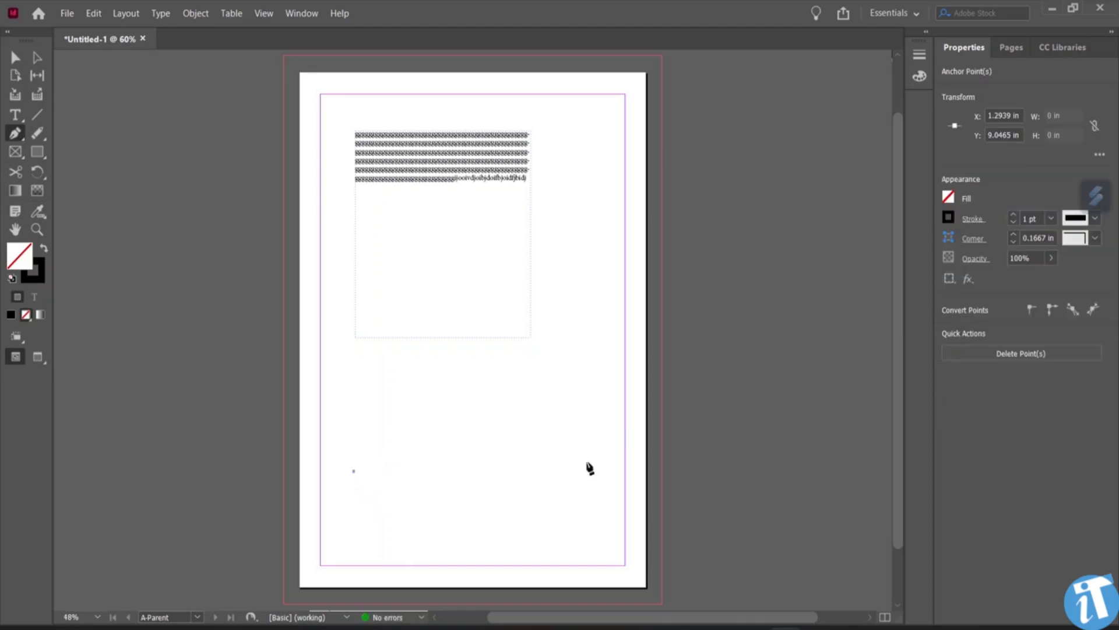
left_click(548, 371)
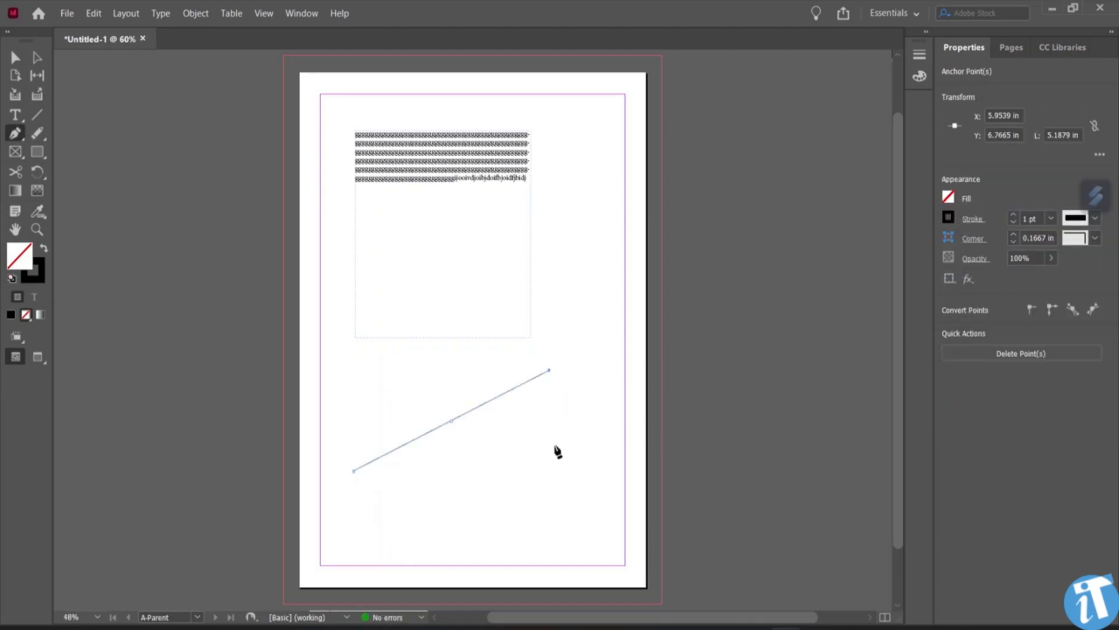
left_click(557, 306)
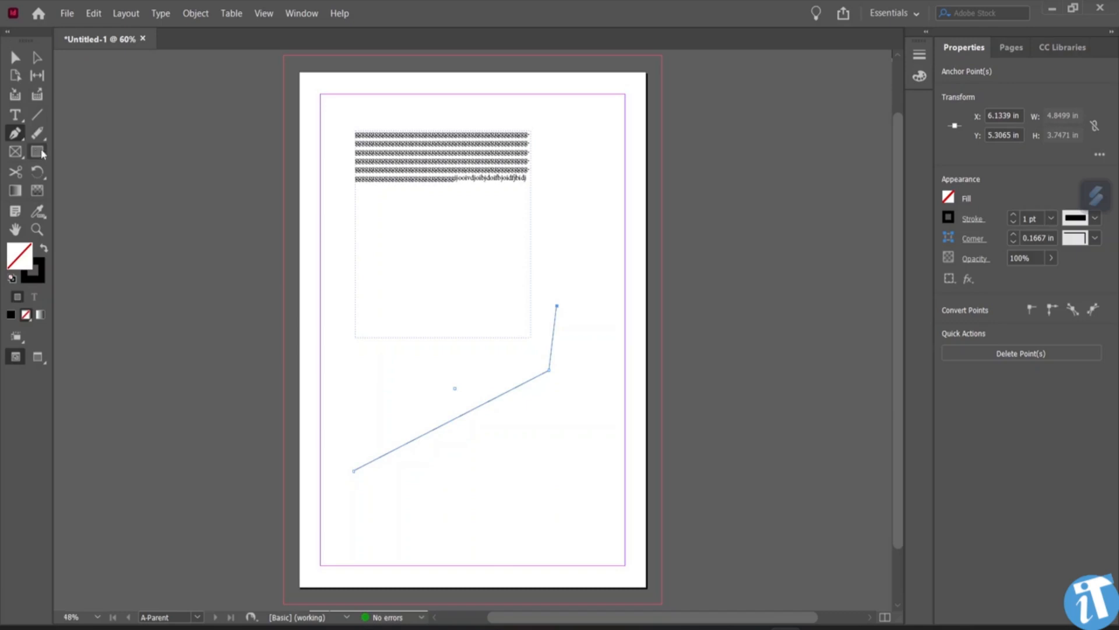
Step: Fill the open path with a run of repeated "h" characters using the Type on a Path tool
left_click(19, 120)
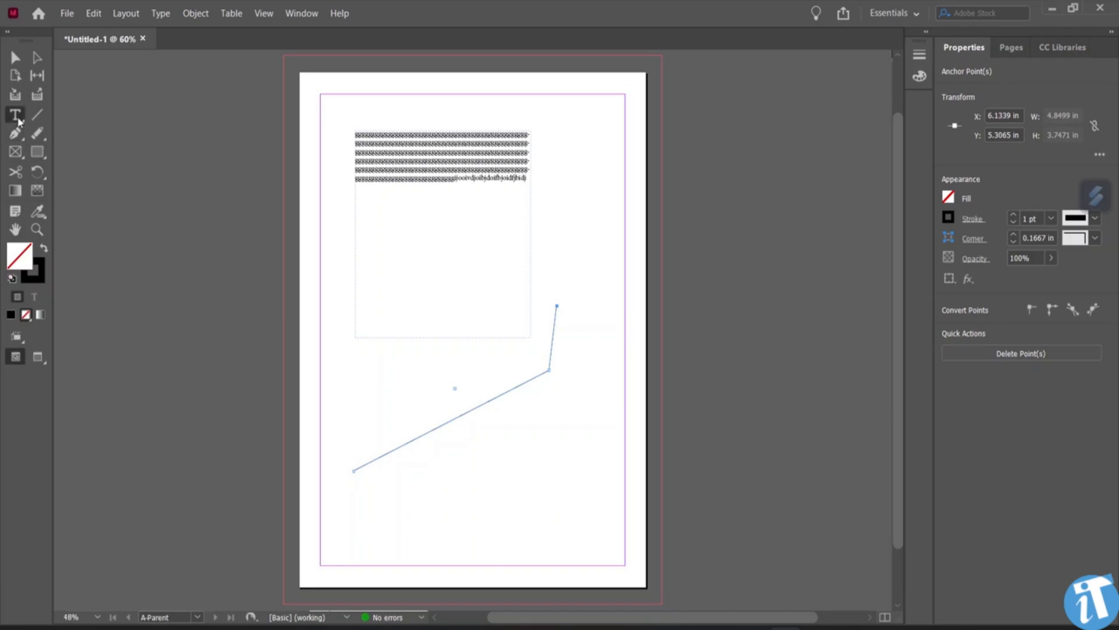
left_click(20, 121)
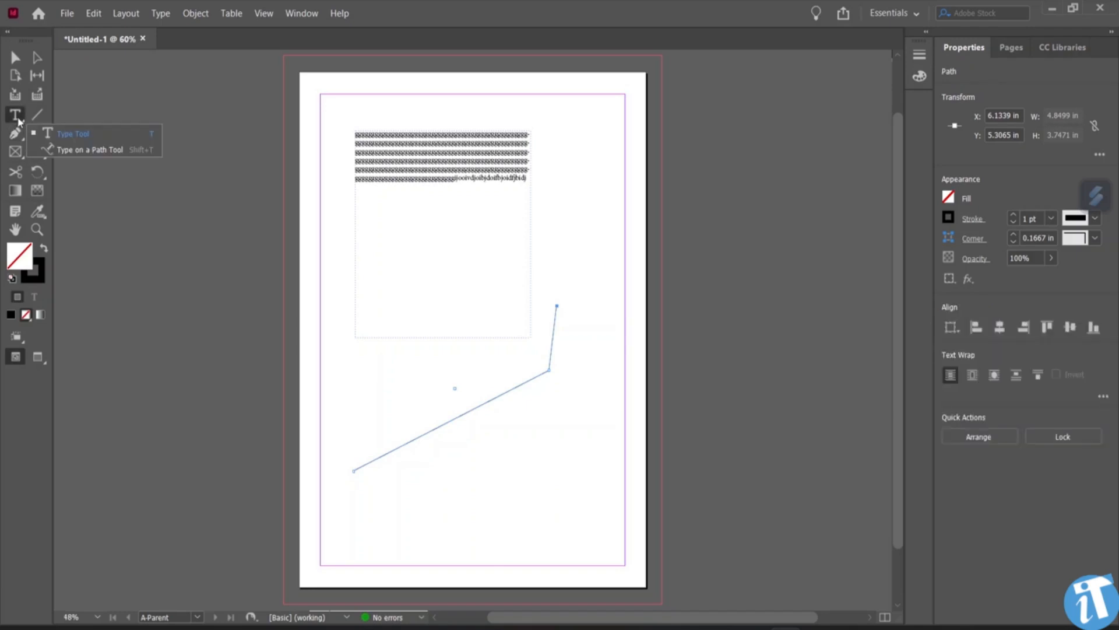
left_click(56, 153)
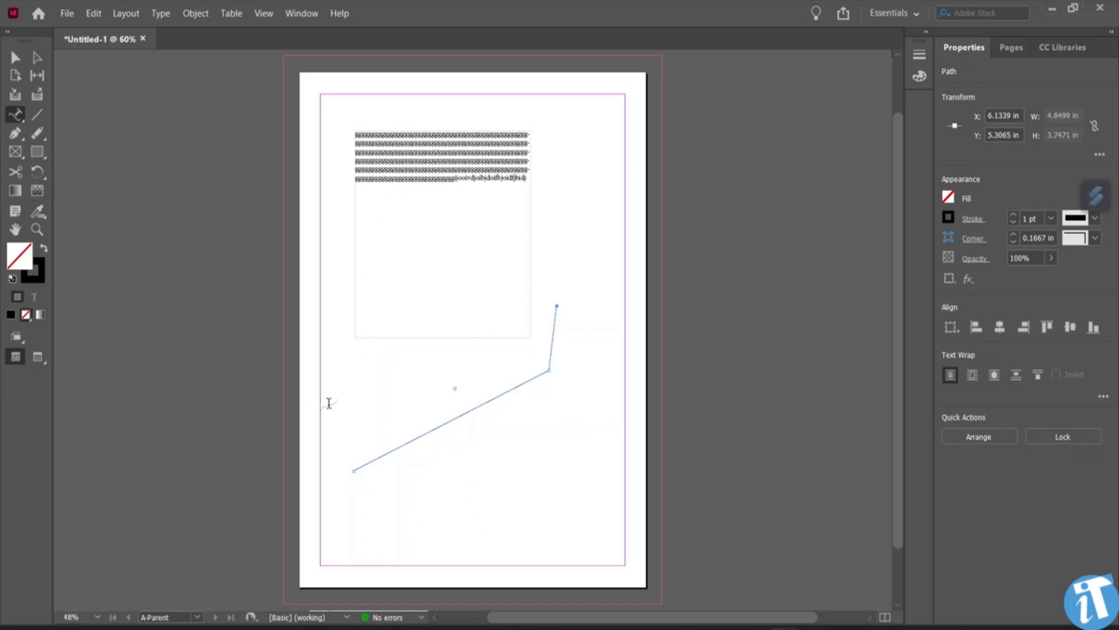
left_click(354, 469)
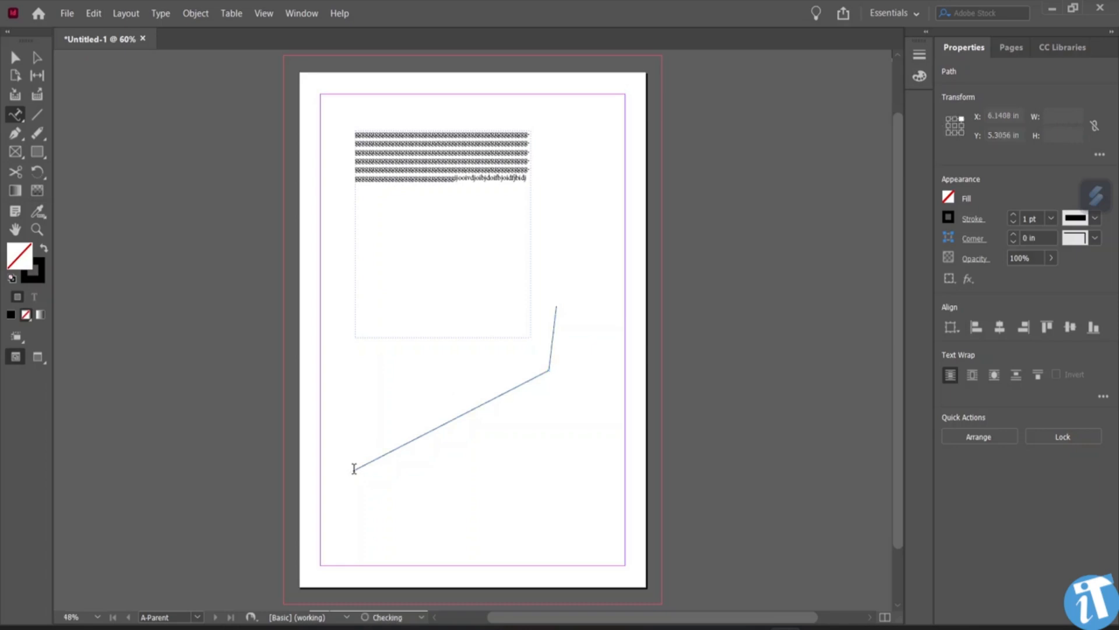
type("hhhhhhhhhhhhhhhhhhhhhhhhhhhhhhhhhhhhhhhhhhhhhhhhhhhhhhhhhhhhhhhhhhhhhhhhh")
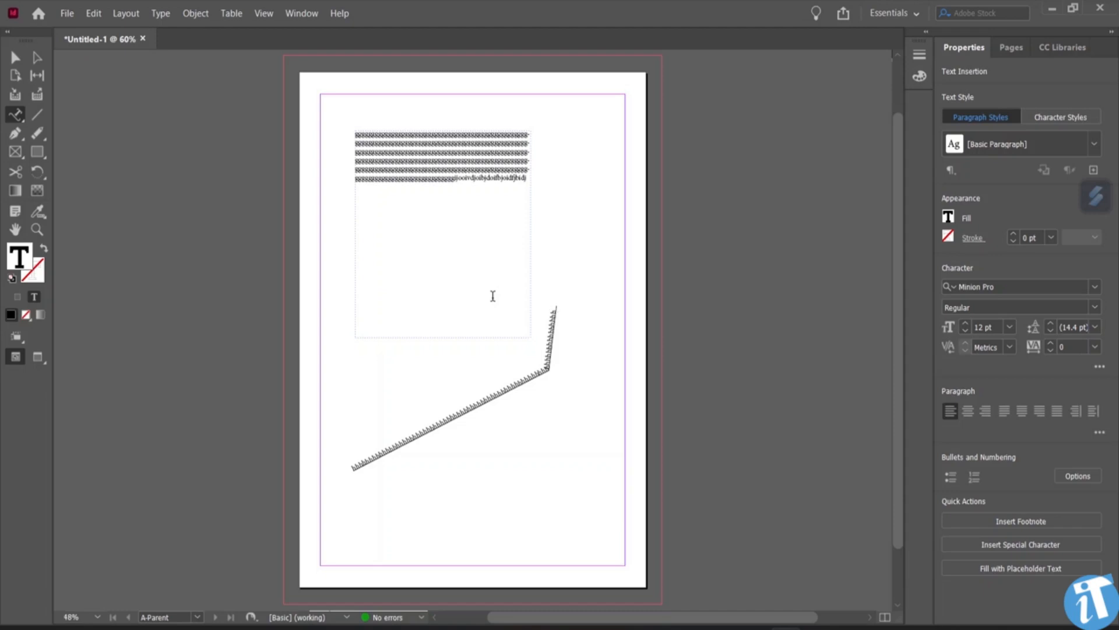
Step: Delete the path with its text, and delete the text frame above it
left_click(15, 58)
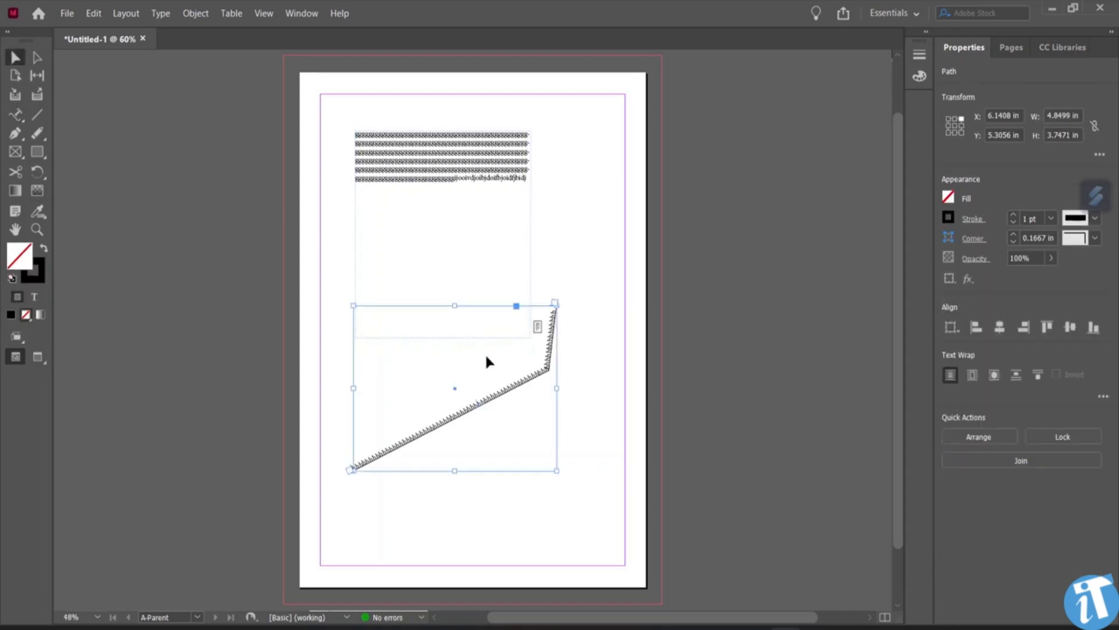
key("Delete")
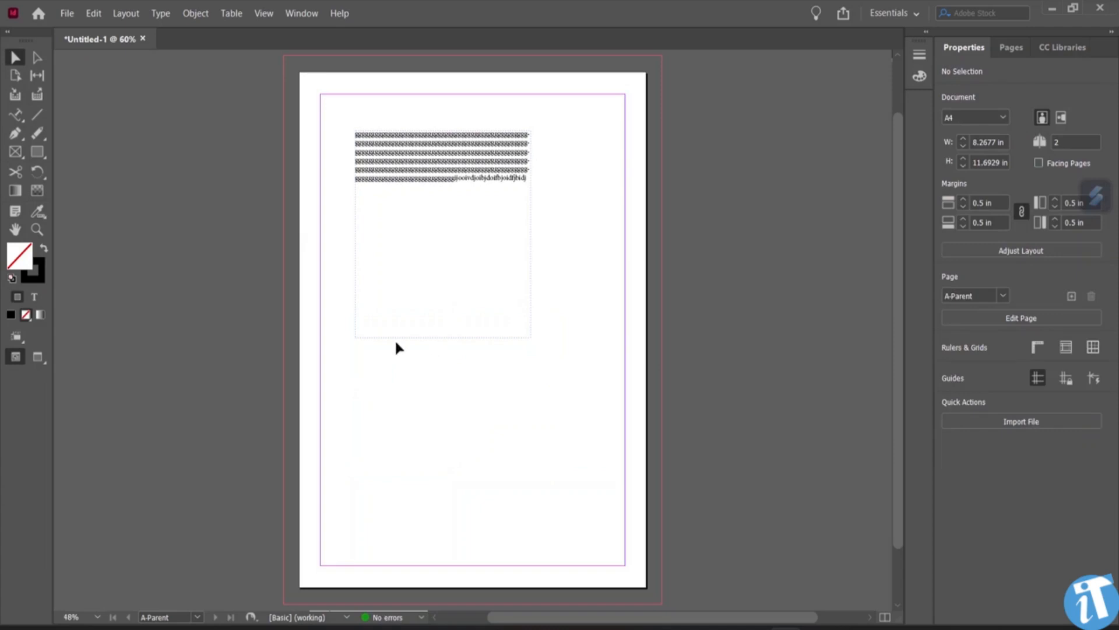
left_click(472, 315)
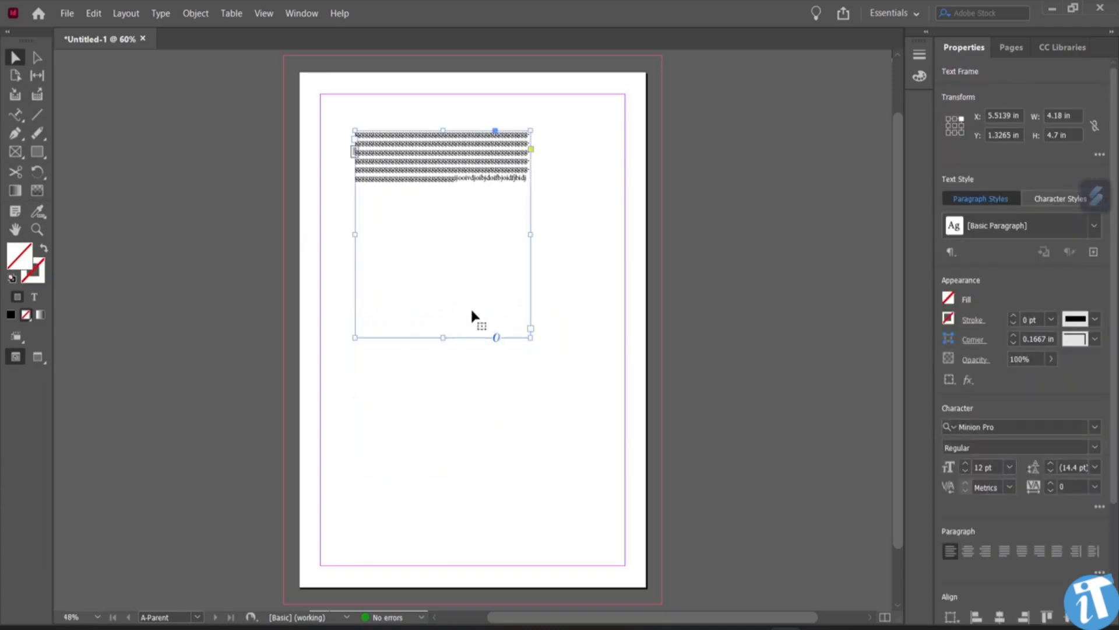
key("Delete")
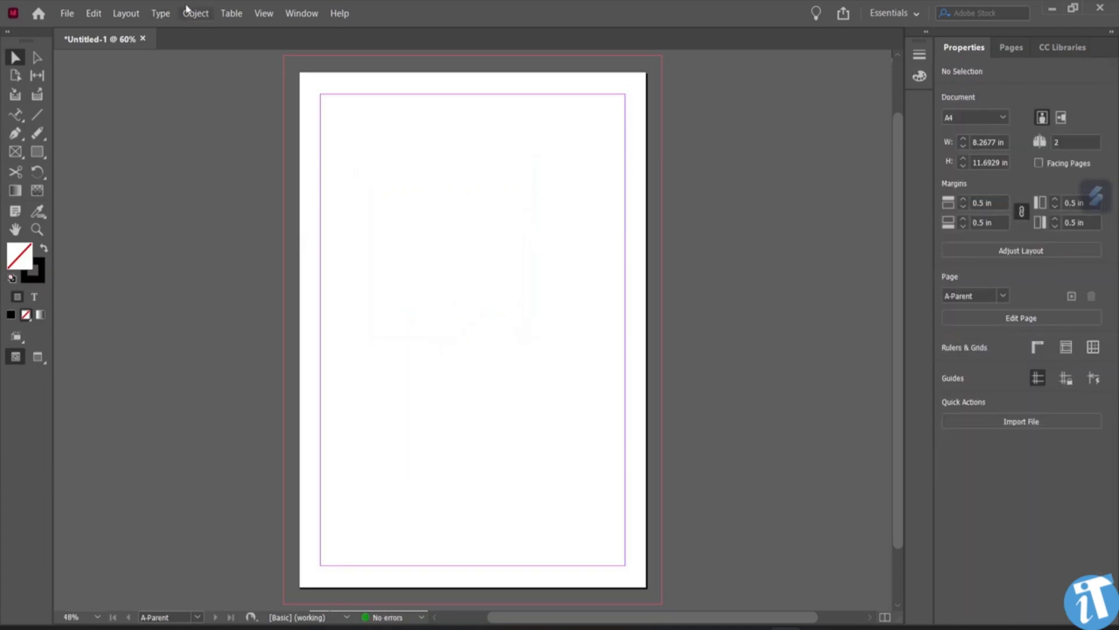
Step: Draw a horizontal line about 6.64 in long across the upper page with the Line tool and set its stroke weight to 10 pt
left_click(39, 114)
left_click_drag(325, 160, 604, 159)
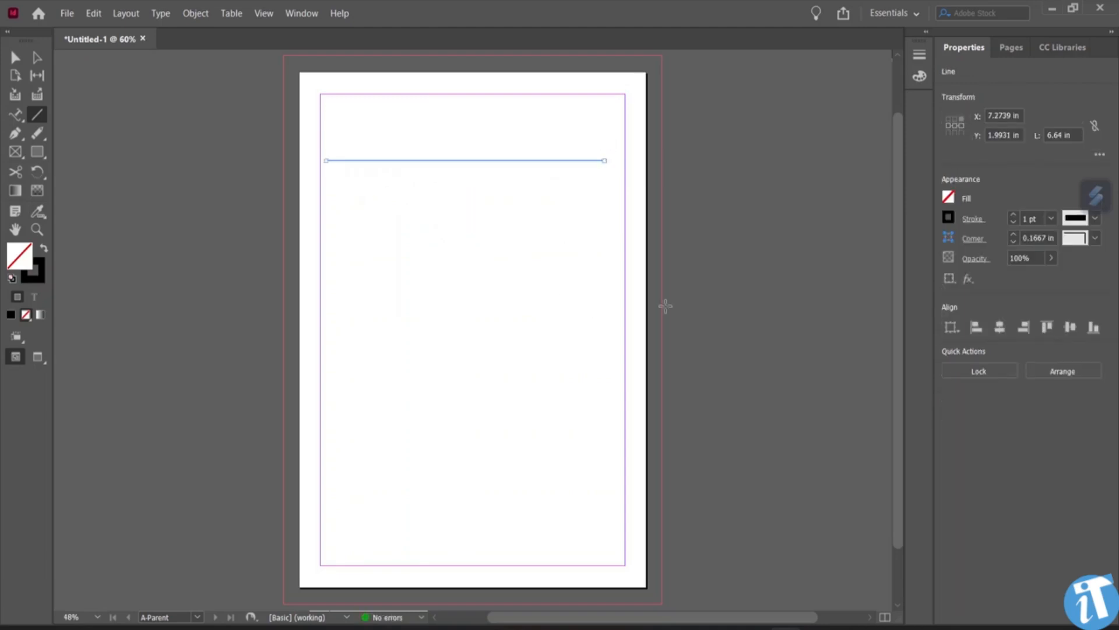
left_click(970, 219)
left_click(920, 239)
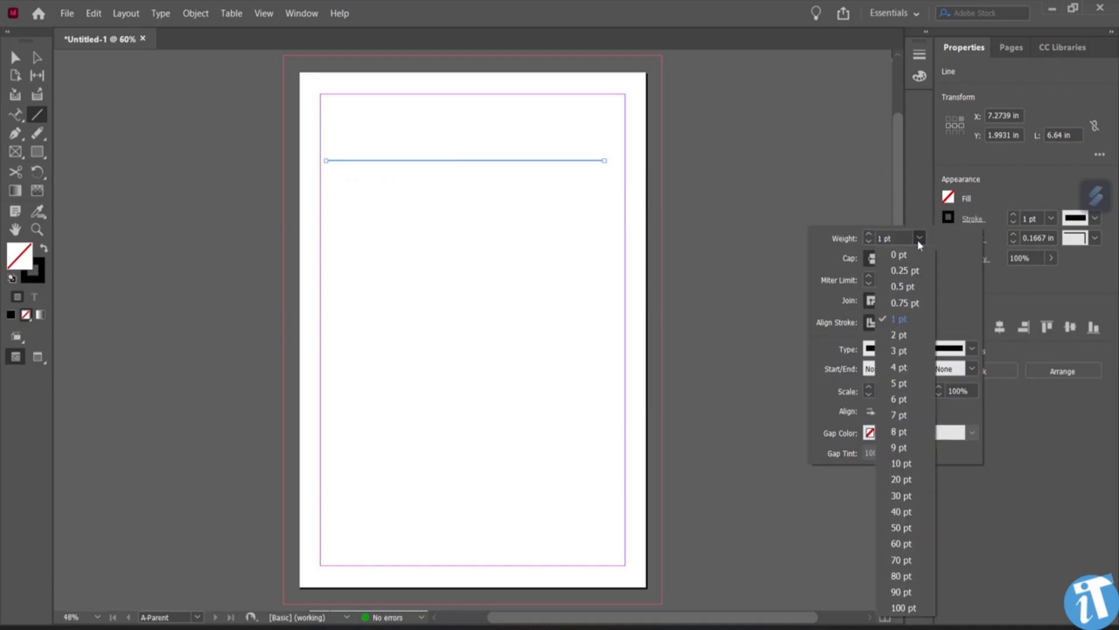
left_click(912, 462)
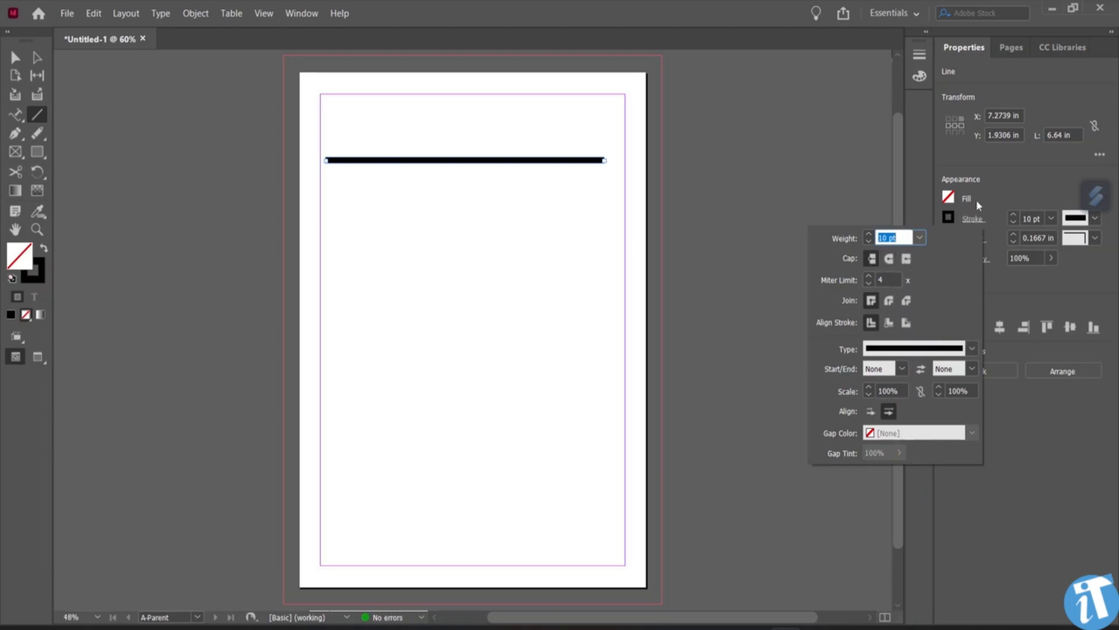
Step: Set both the fill and the stroke of the line to the yellow swatch C=0 M=0 Y=100 K=0
left_click(951, 198)
left_click(949, 198)
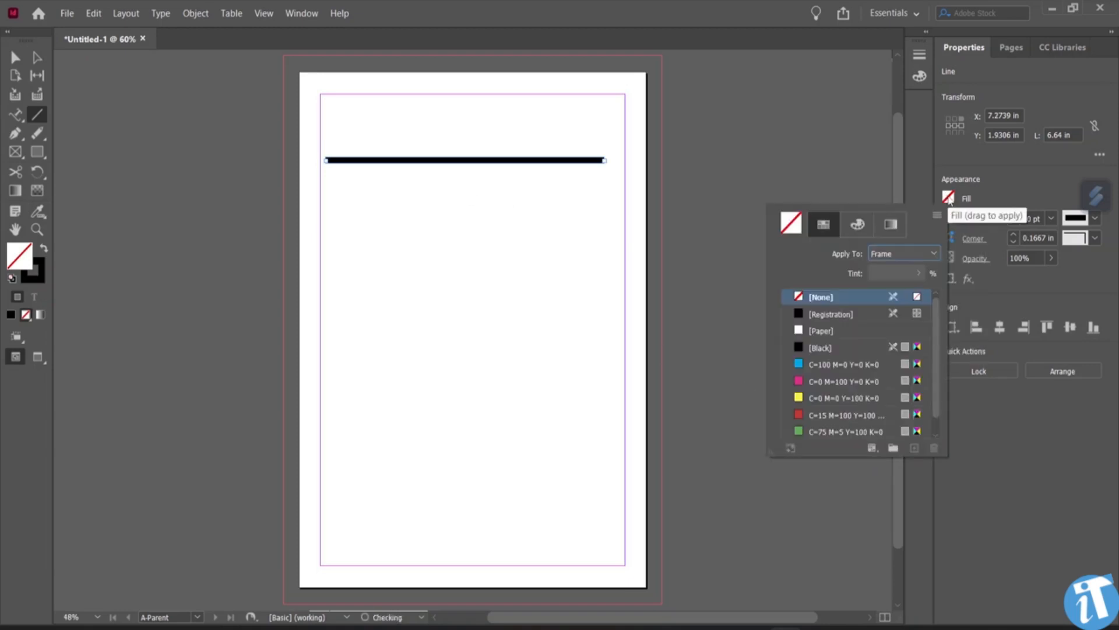
left_click(802, 399)
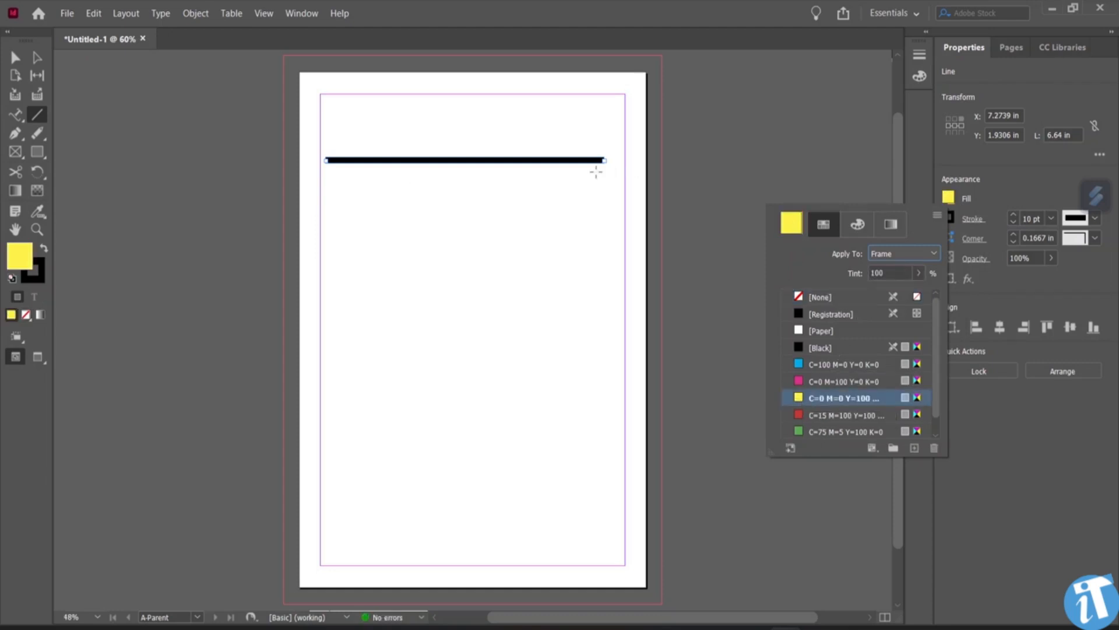
left_click(953, 219)
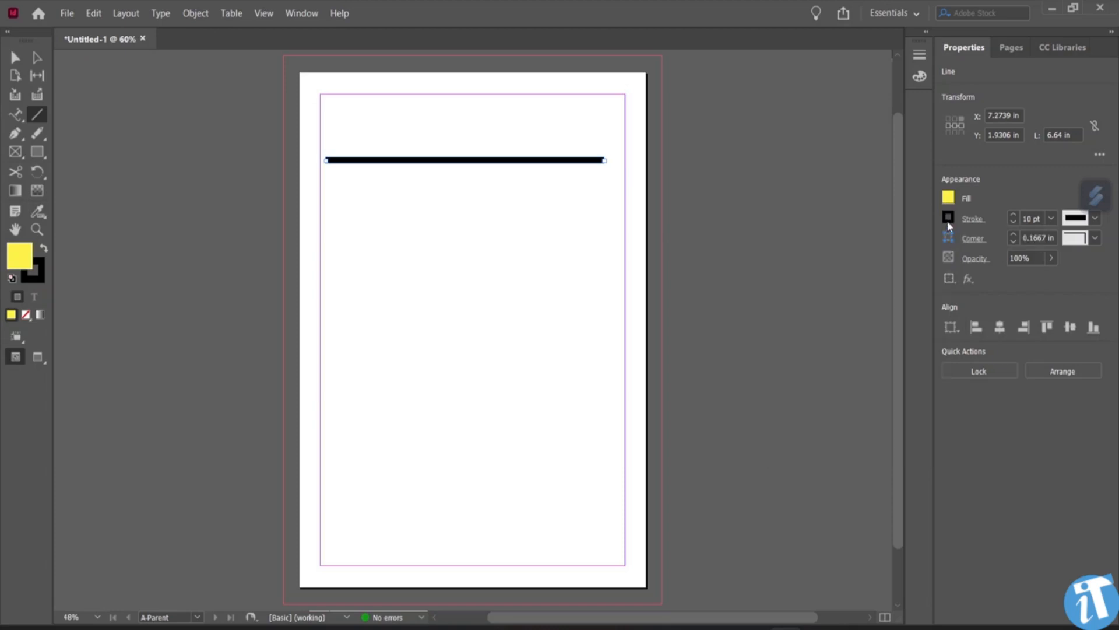
left_click(948, 221)
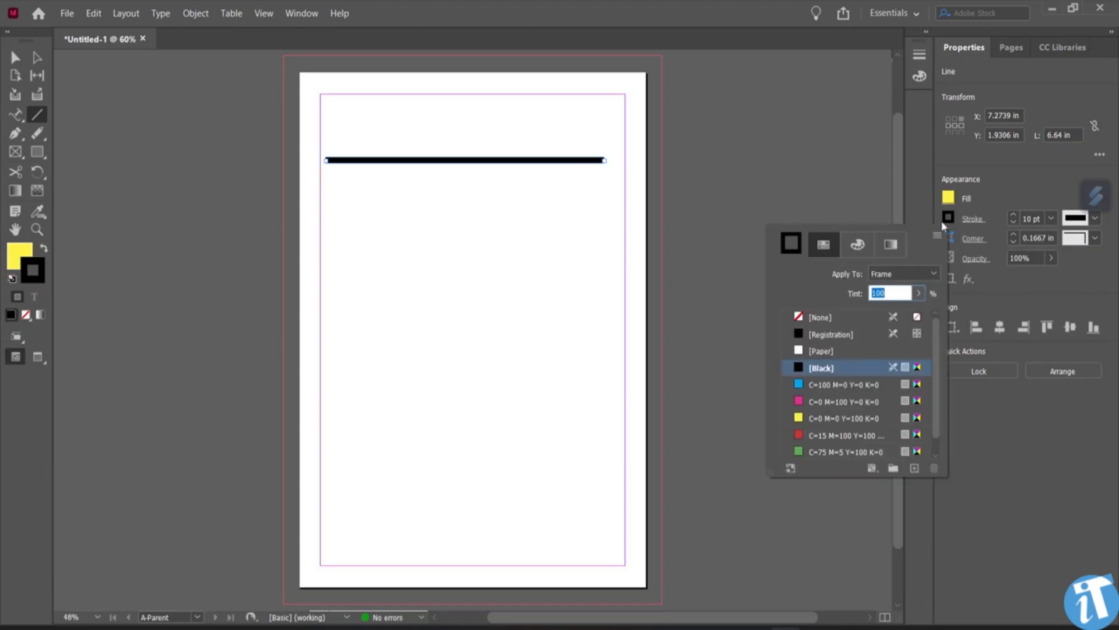
left_click(799, 418)
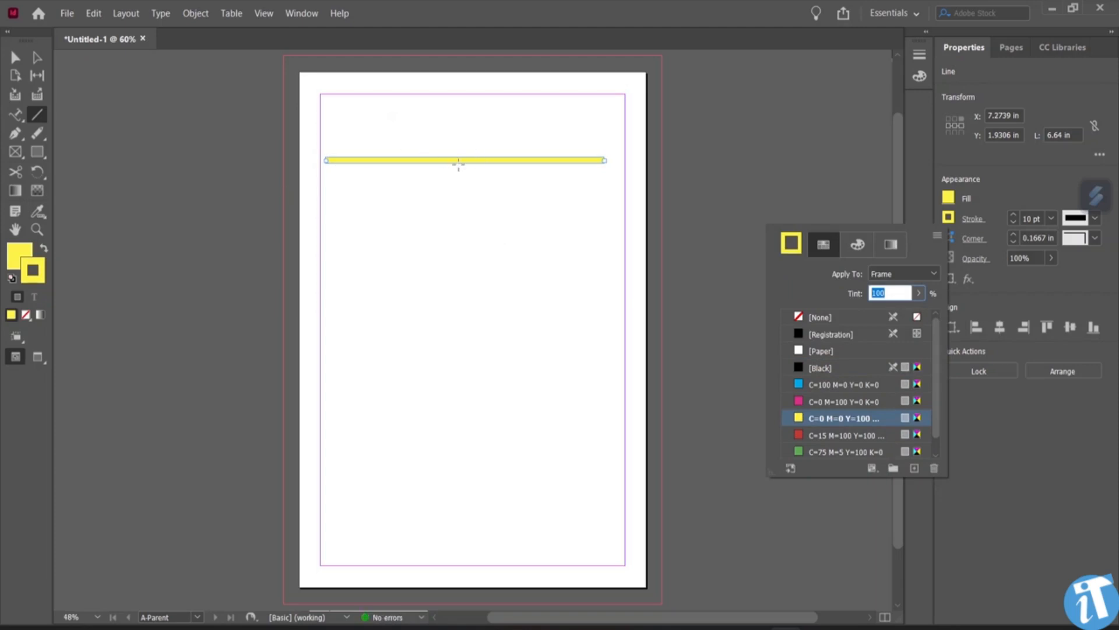
Step: Move the yellow line down the page to a Y position of about 3.03 in
left_click(14, 56)
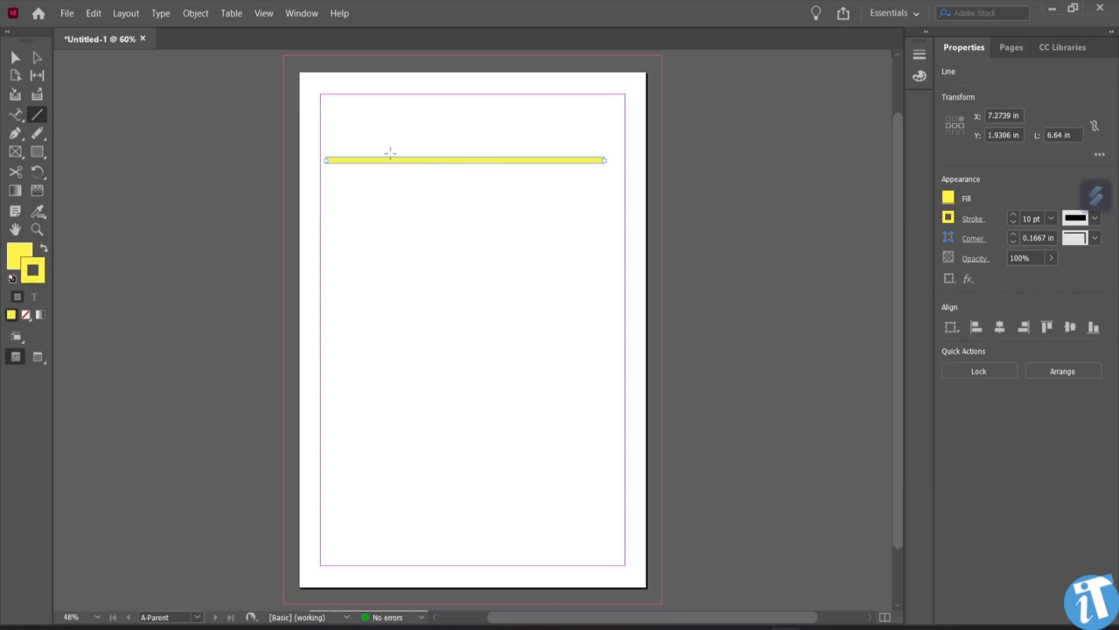
left_click(15, 56)
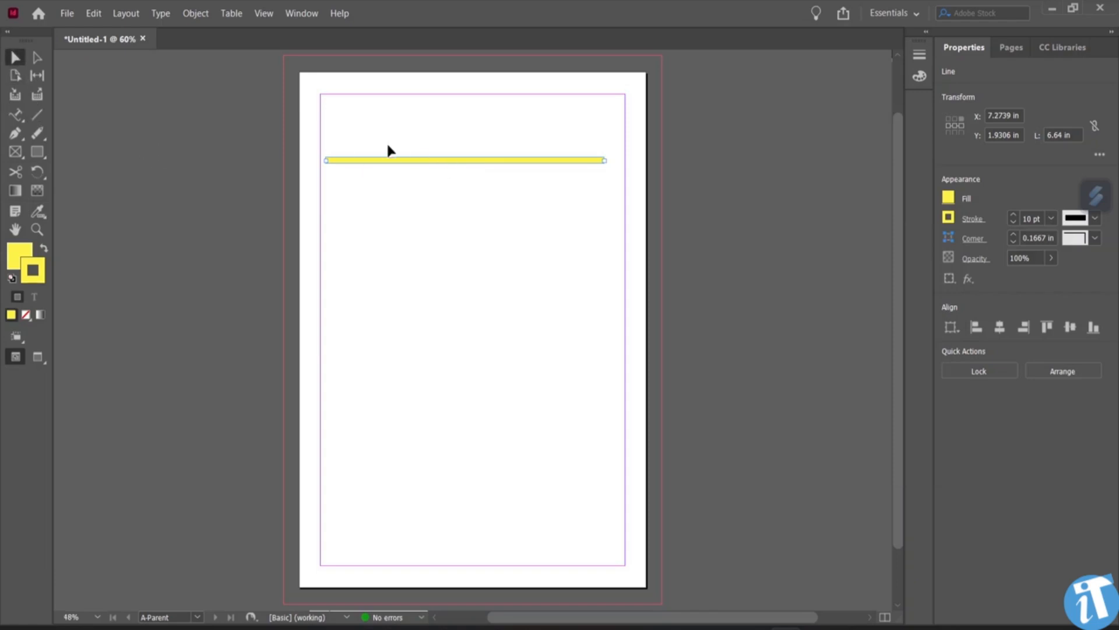
left_click_drag(401, 159, 458, 213)
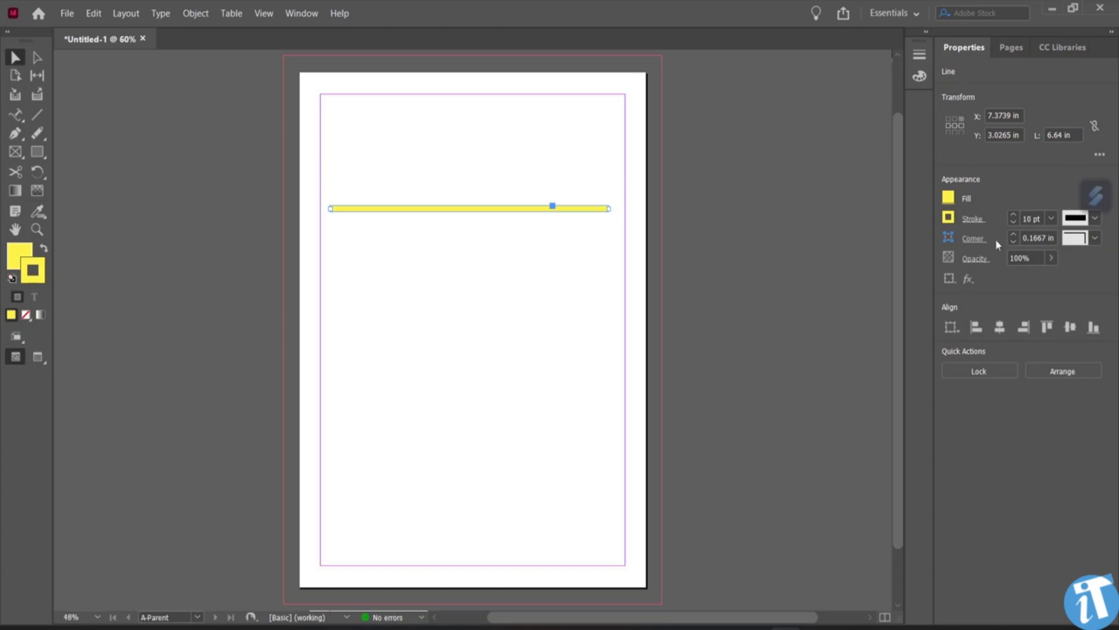
Step: Set the yellow line's corner size to 0.625 in and its opacity to 63%
left_click(1013, 240)
left_click(1015, 233)
left_click(1015, 234)
left_click(1051, 257)
left_click_drag(1052, 277, 1021, 285)
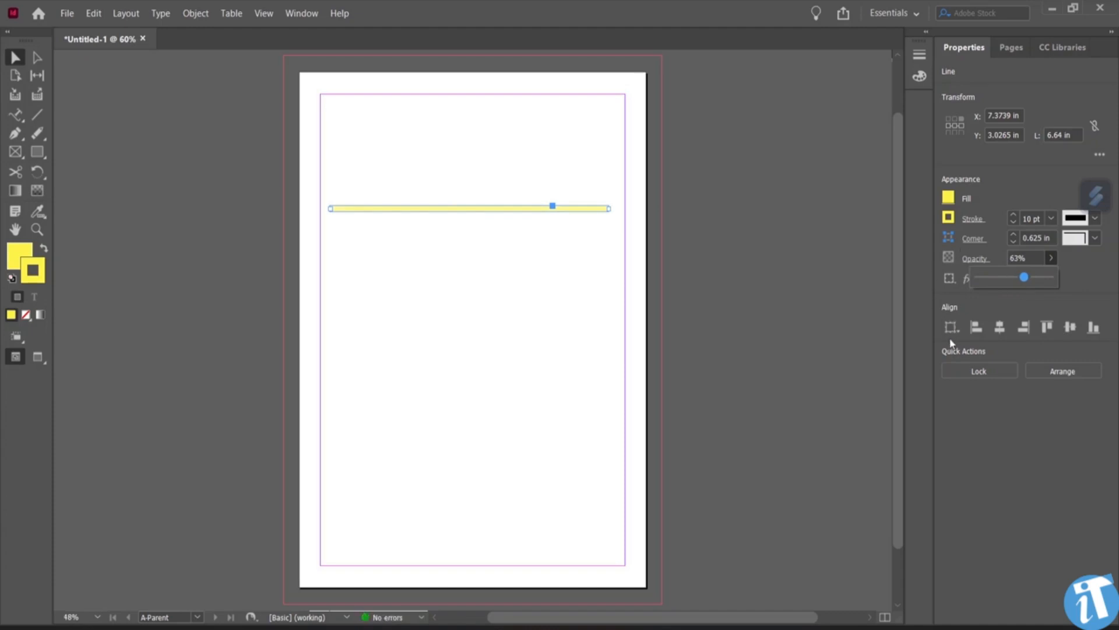
left_click(908, 342)
Step: Draw a closed six-point polygon about 3.52 by 3.03 in below the yellow line with the Pen tool, then select it as an object
left_click(23, 141)
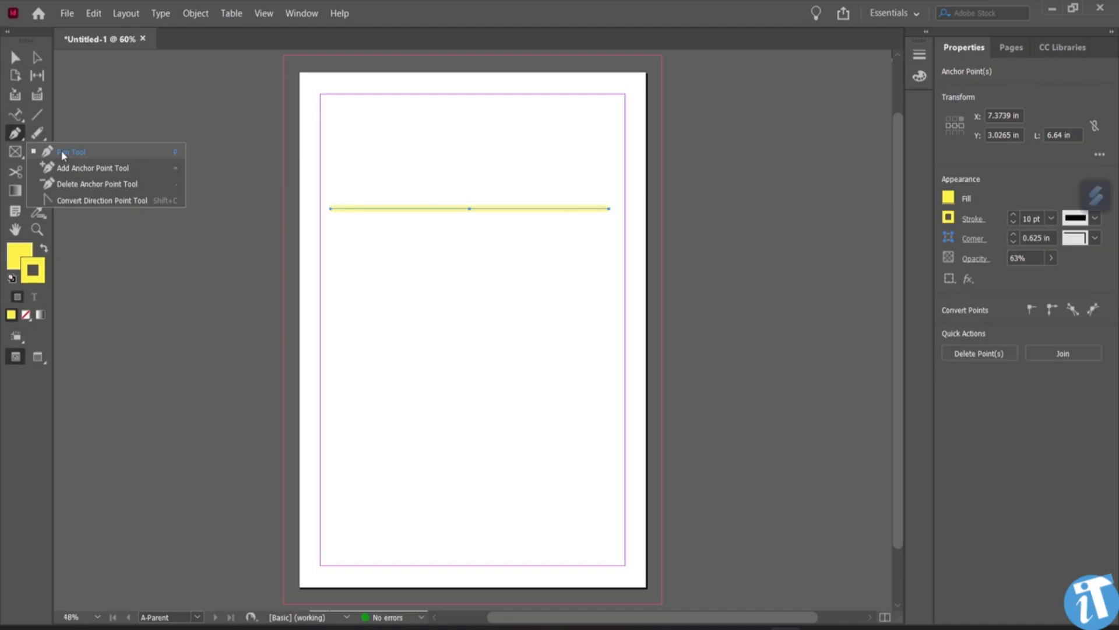
left_click(63, 153)
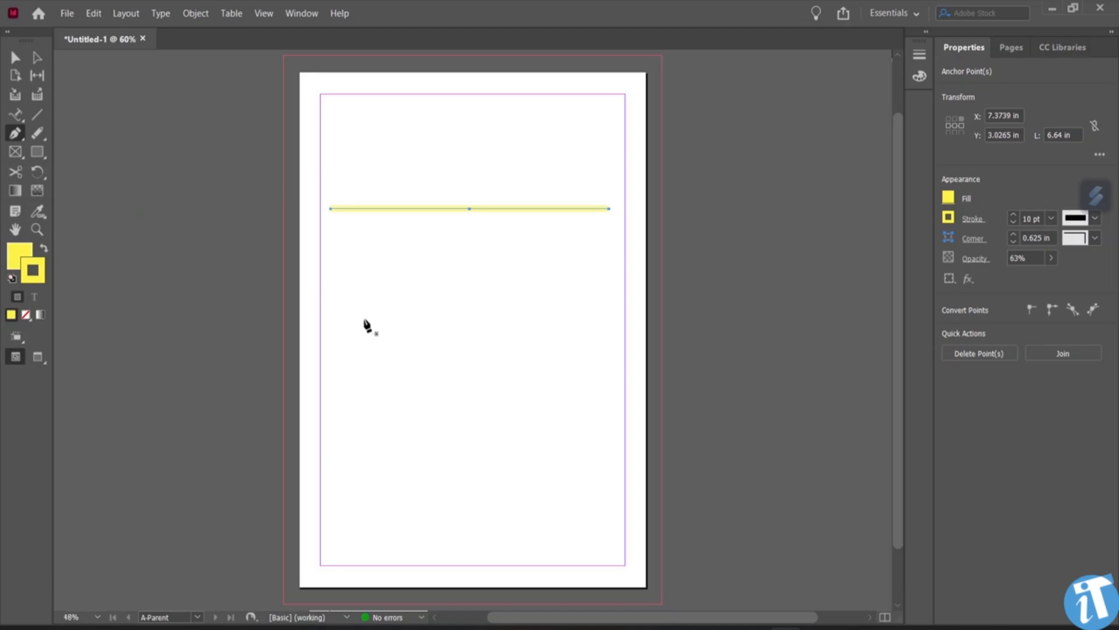
left_click(351, 263)
left_click(370, 390)
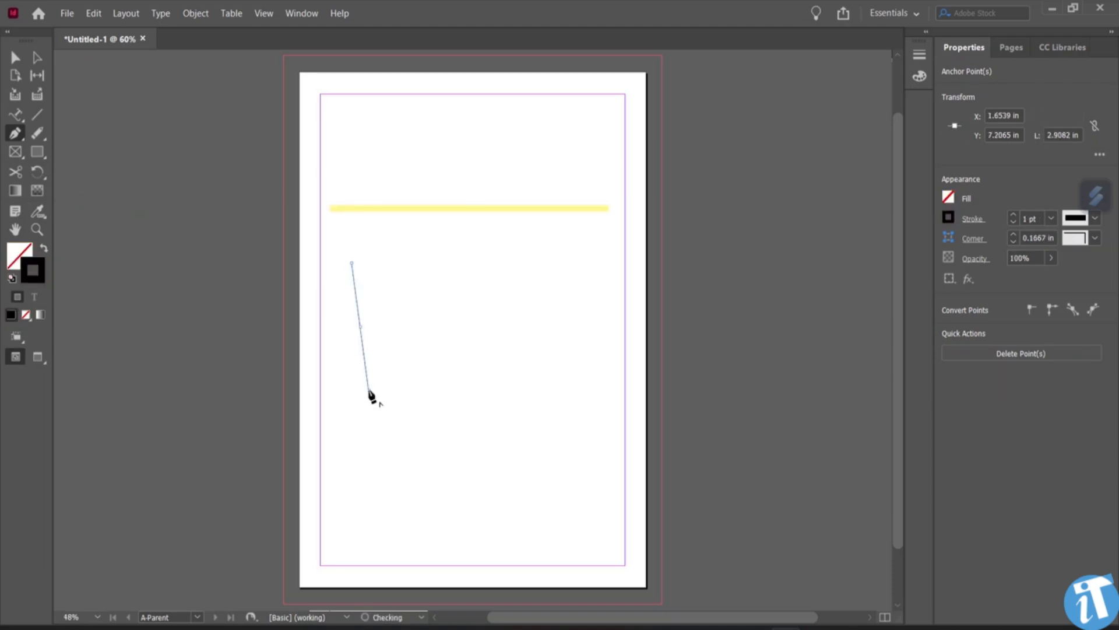
left_click(441, 390)
left_click(499, 358)
left_click(497, 297)
left_click(421, 257)
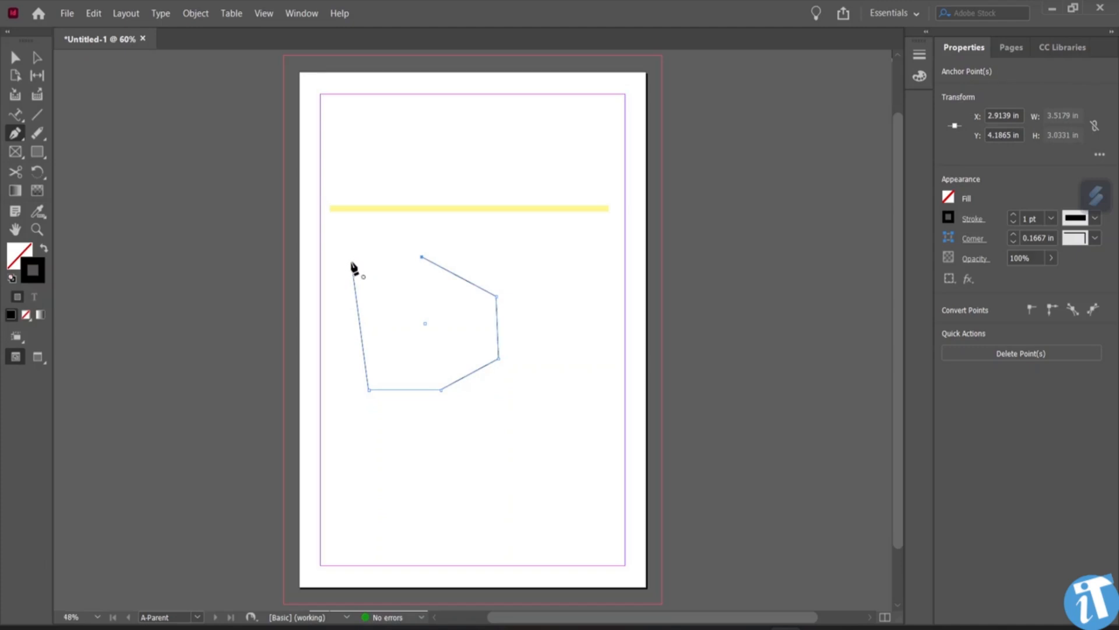
left_click(354, 263)
left_click(15, 58)
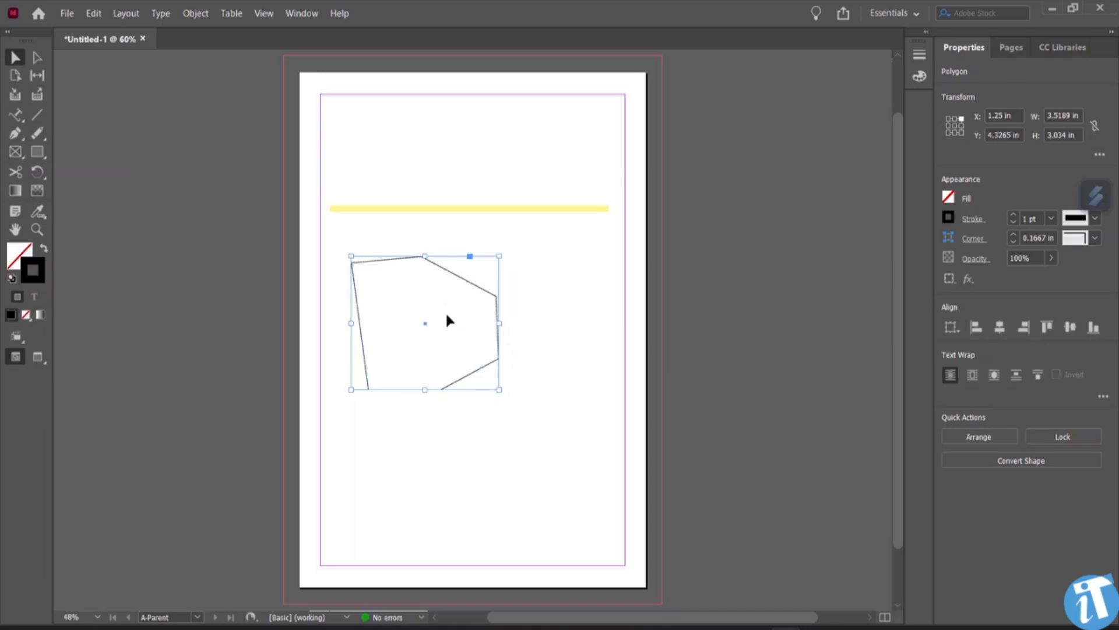
Step: Fill the polygon with the magenta swatch C=0 M=100 Y=0 K=0 and set its stroke weight to 10 pt
left_click(950, 198)
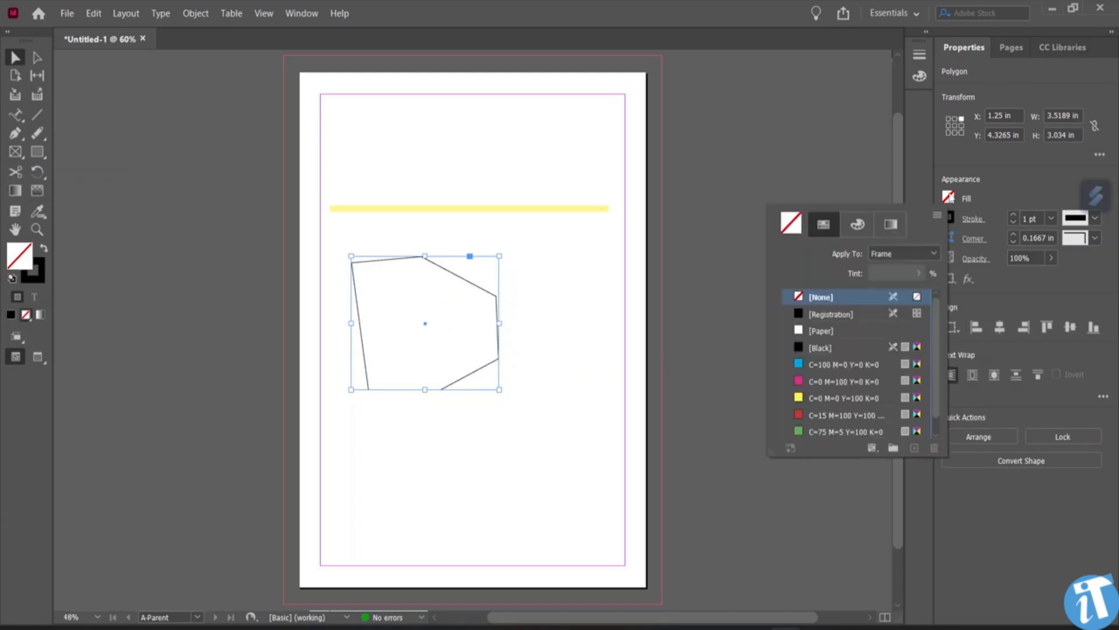
left_click(801, 382)
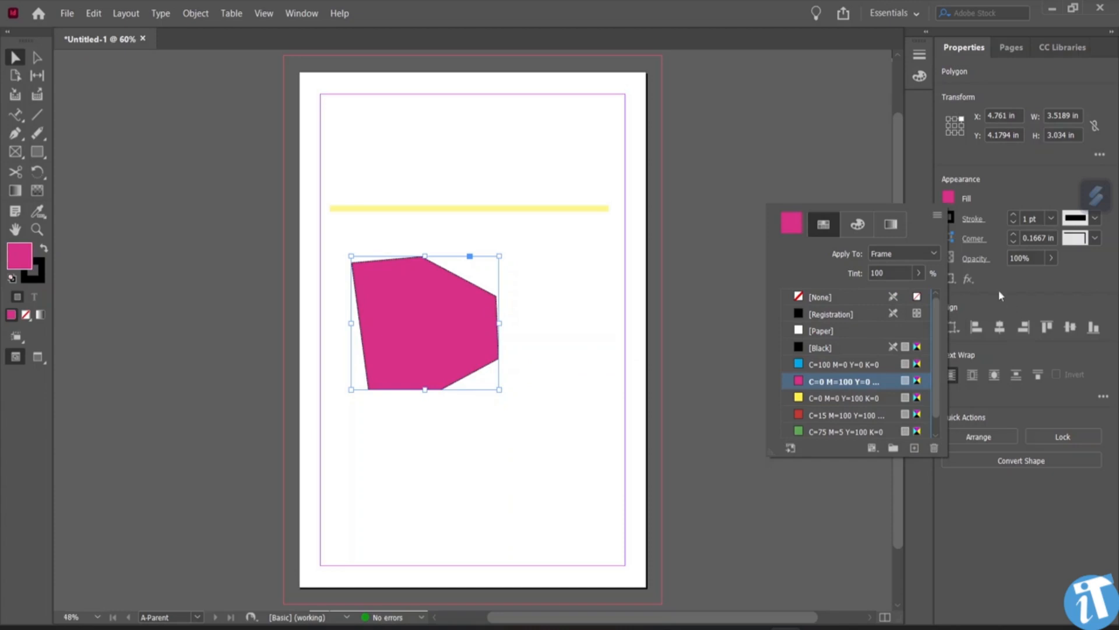
left_click(971, 221)
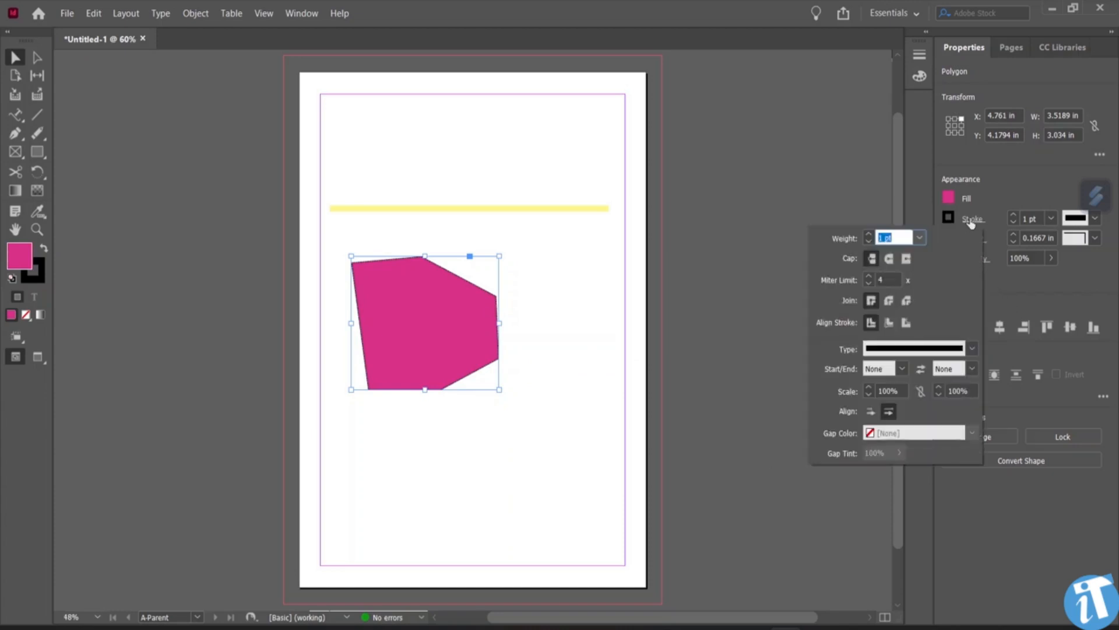
left_click(919, 238)
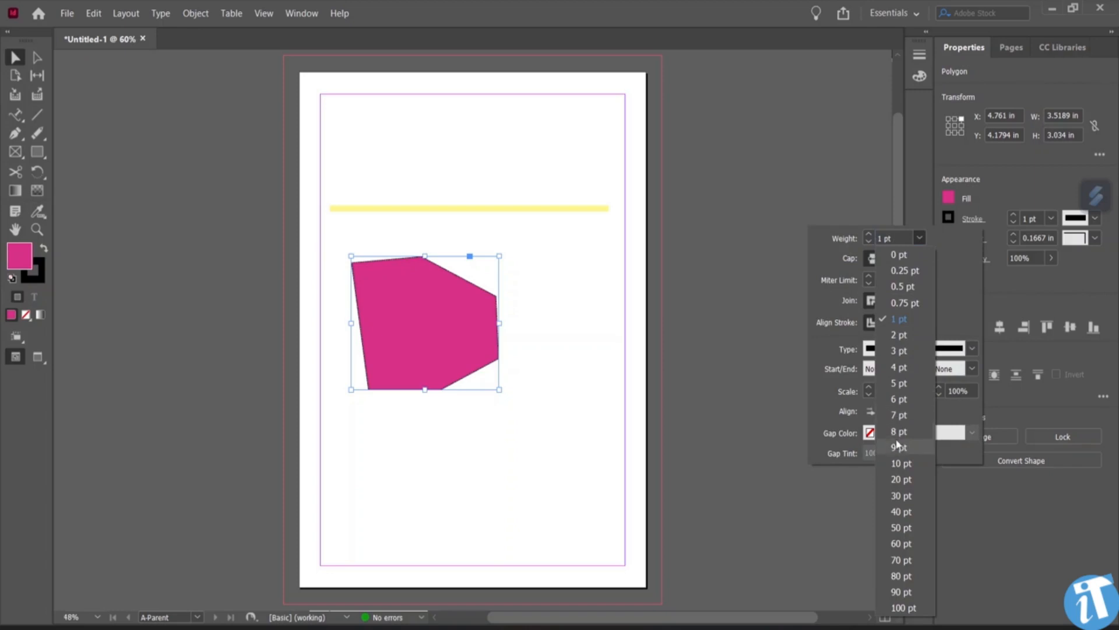
left_click(901, 463)
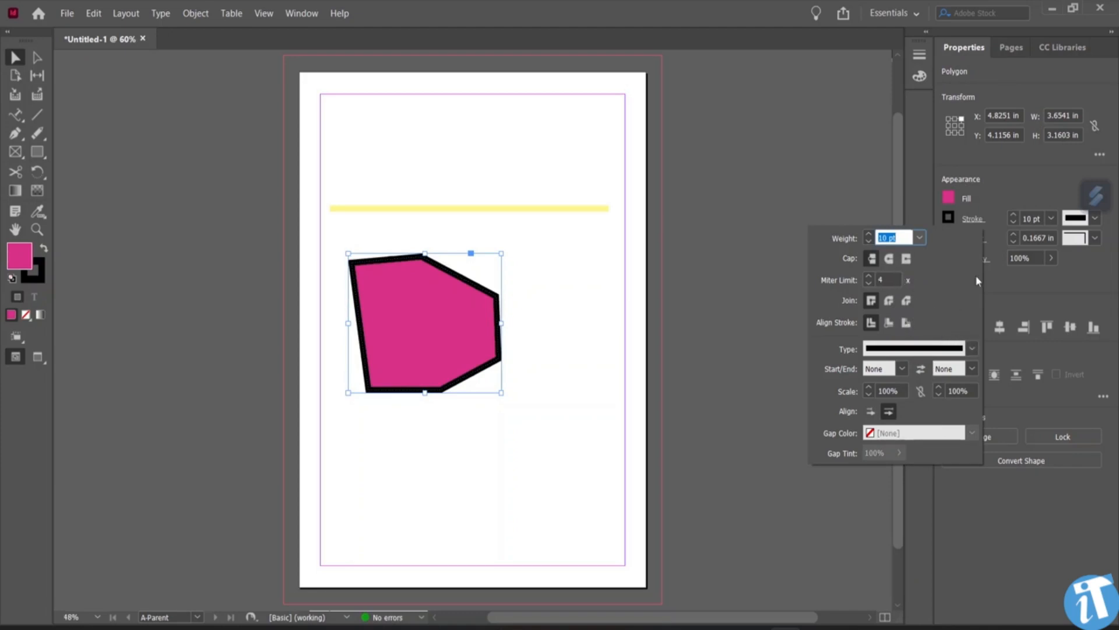
Step: Color the polygon's stroke with the cyan swatch C=100 M=0 Y=0 K=0
left_click(1011, 299)
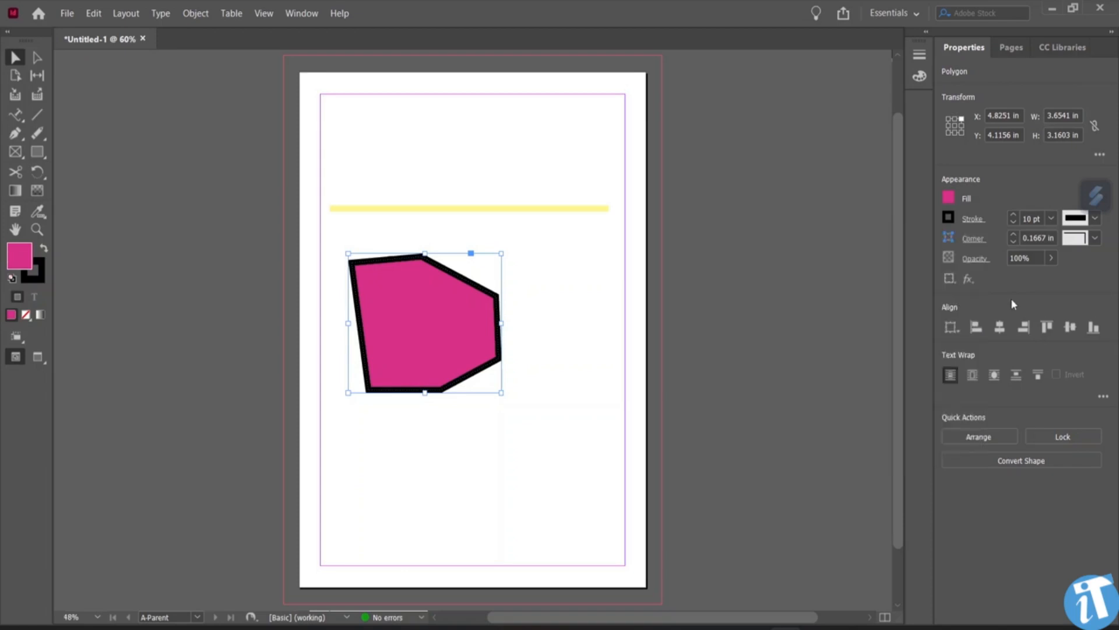
left_click(948, 219)
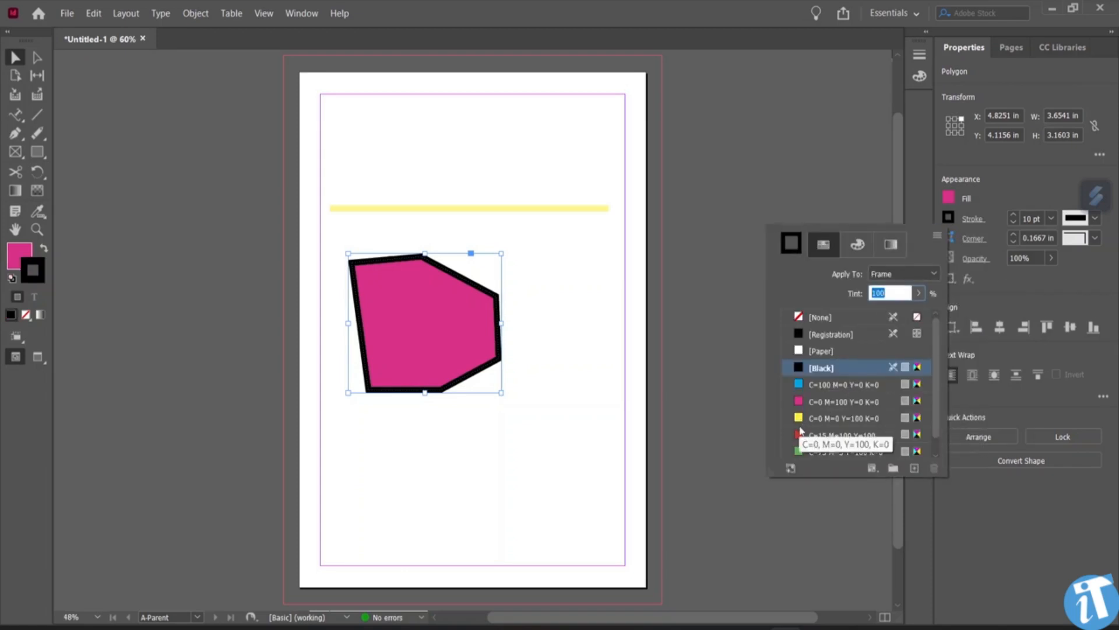
left_click(809, 385)
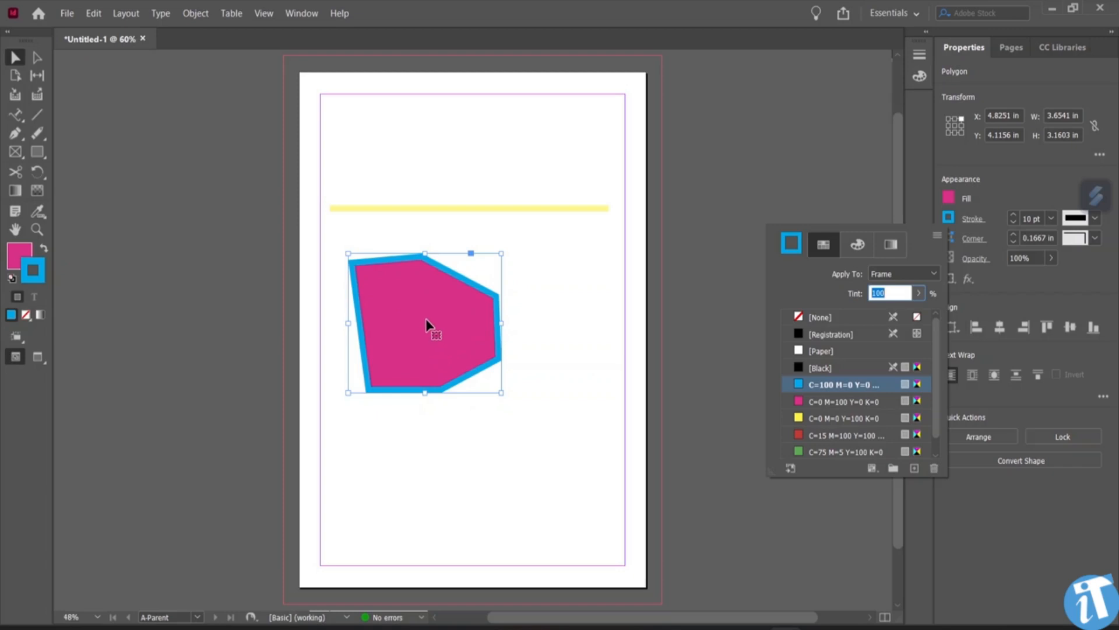
left_click(471, 335)
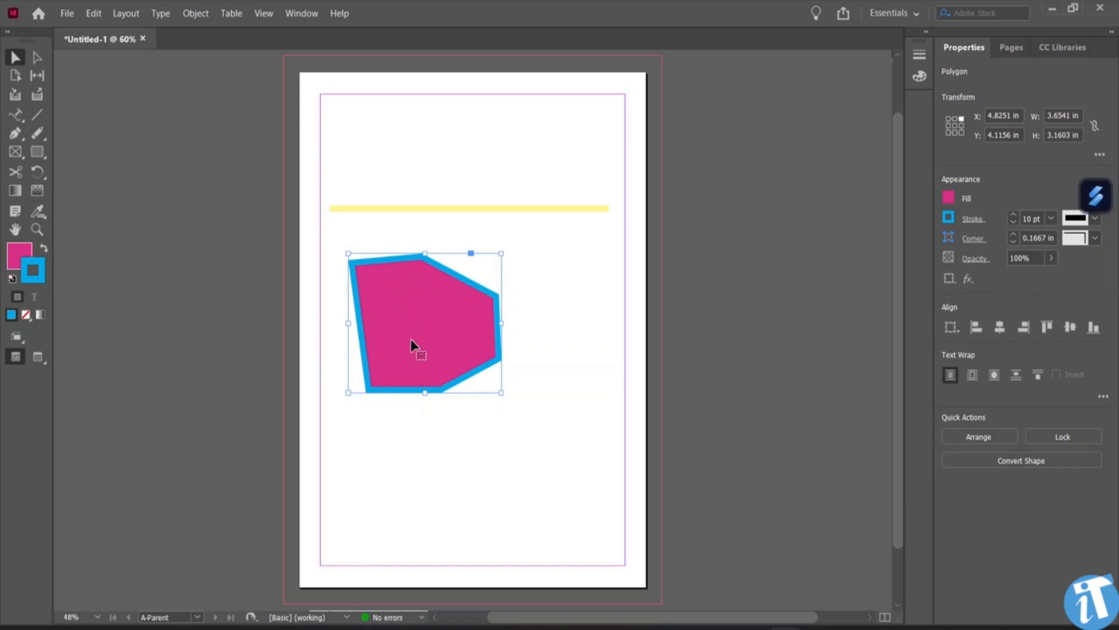
Step: Remove the polygon's fill and test selecting and deselecting the shape through its empty interior
left_click(18, 252)
left_click(26, 315)
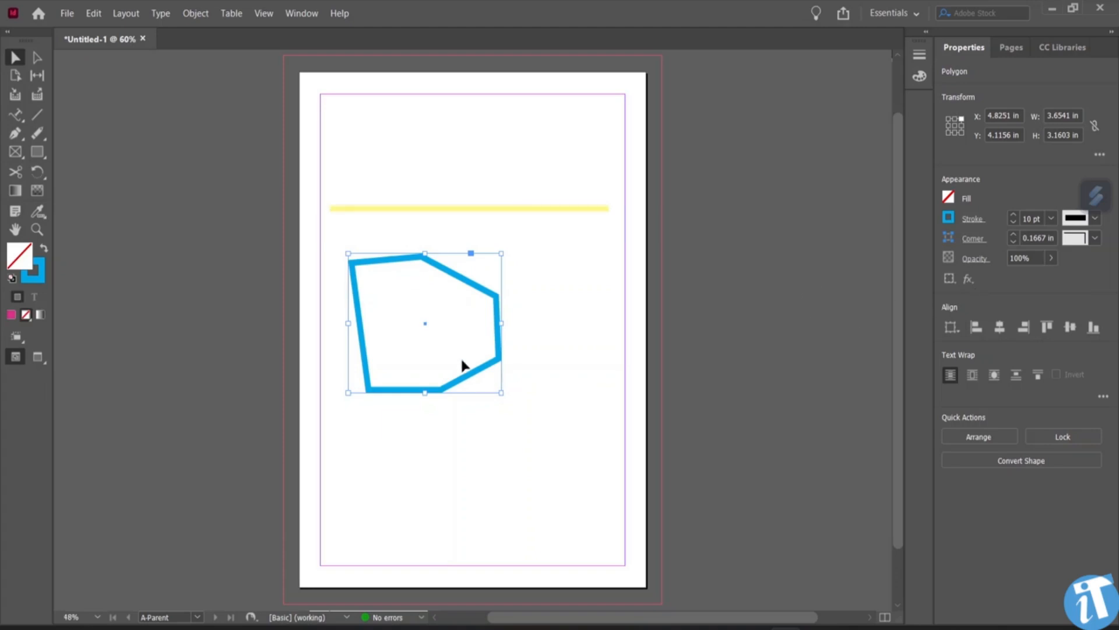
left_click(441, 300)
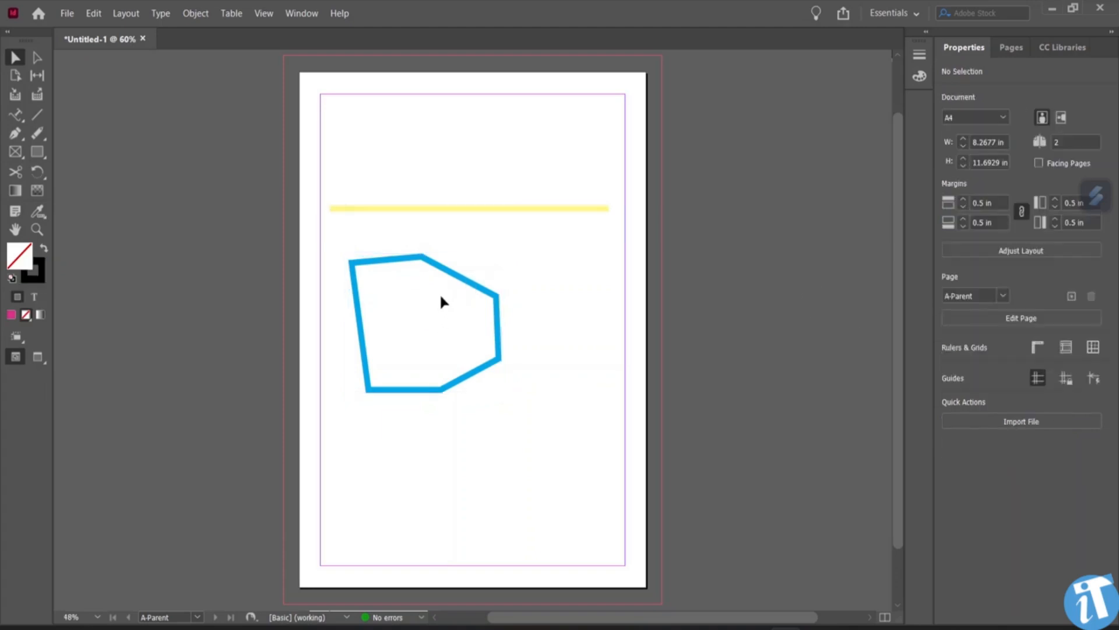
left_click(453, 302)
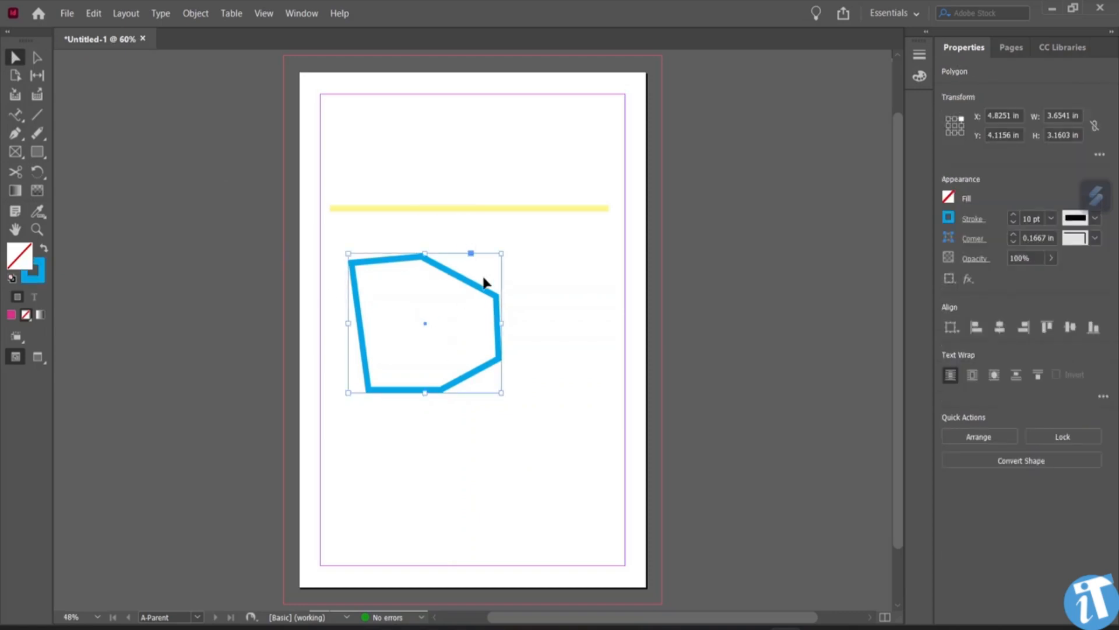
left_click(447, 318)
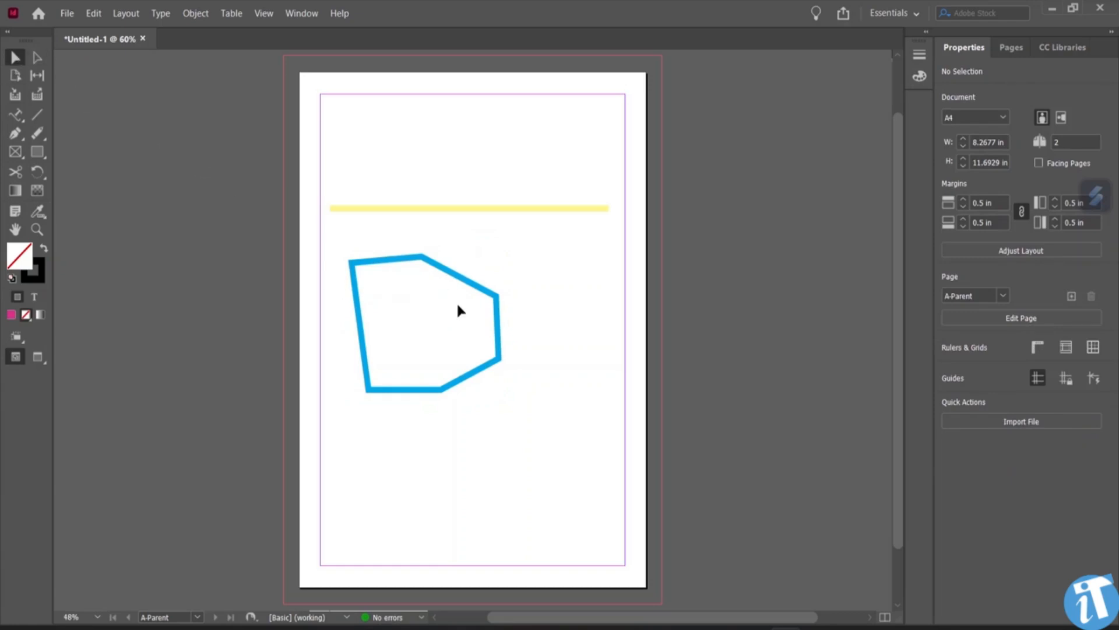
Step: Move the polygon into the upper-left corner of the page margins and the yellow line just beneath it, leaving nothing selected
left_click_drag(499, 259, 472, 101)
left_click_drag(527, 213, 528, 252)
left_click(517, 295)
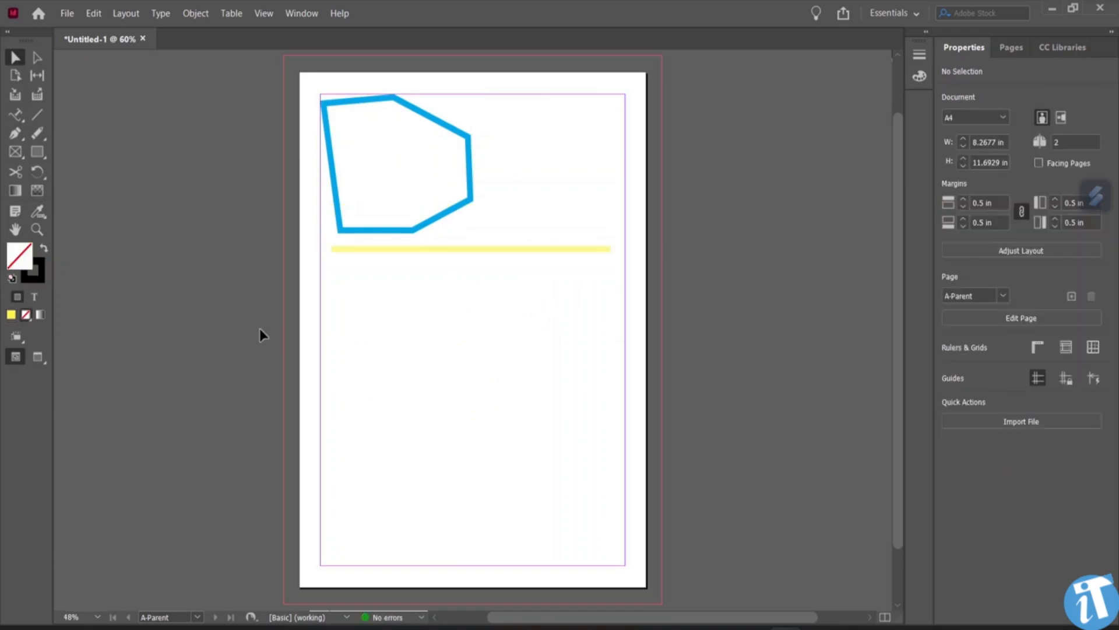
Step: Draw a freehand wavy path about 4.8 in wide and 5.1 in high with the Pencil tool beneath the yellow line
left_click(36, 134)
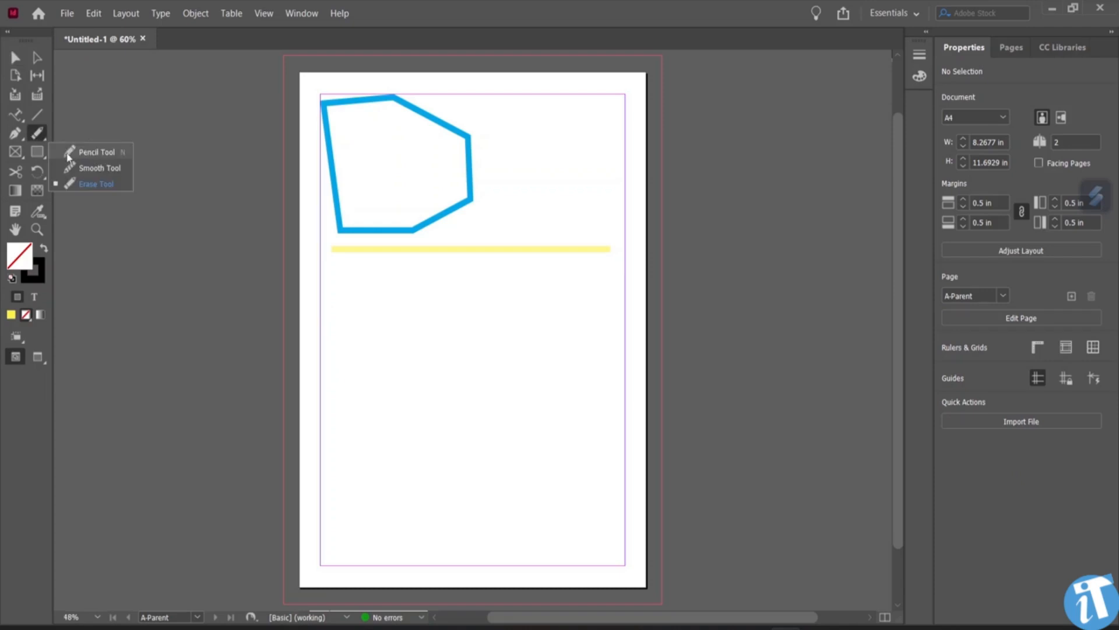
left_click(87, 153)
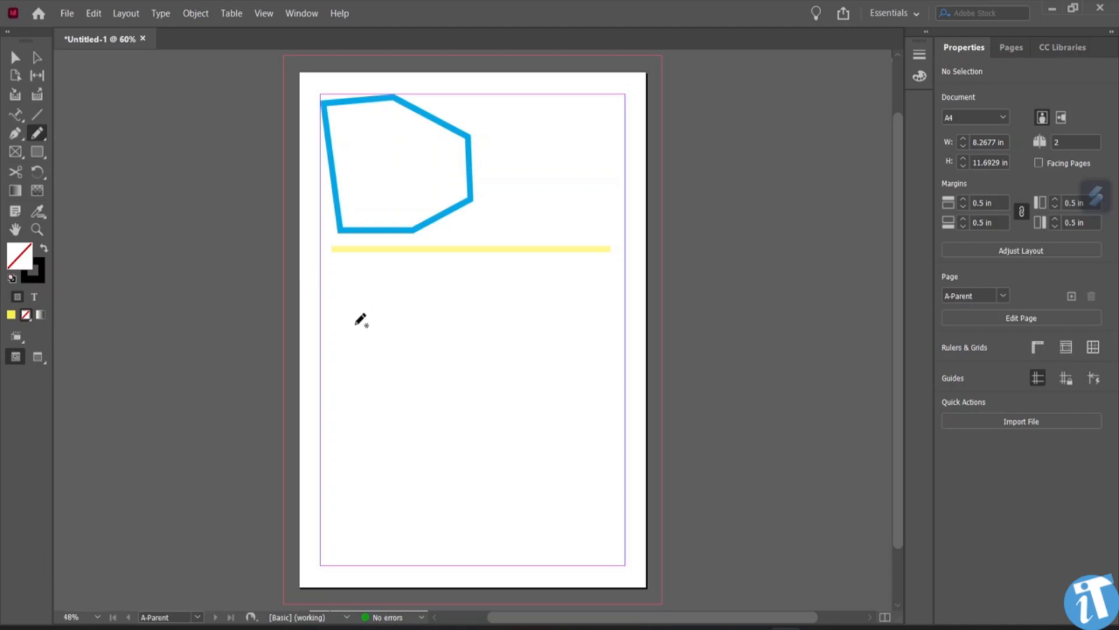
mouse_move(369, 308)
left_mouse_down()
mouse_move(442, 514)
mouse_move(473, 529)
mouse_move(501, 497)
mouse_move(502, 457)
mouse_move(537, 460)
mouse_move(547, 492)
mouse_move(569, 473)
left_mouse_up()
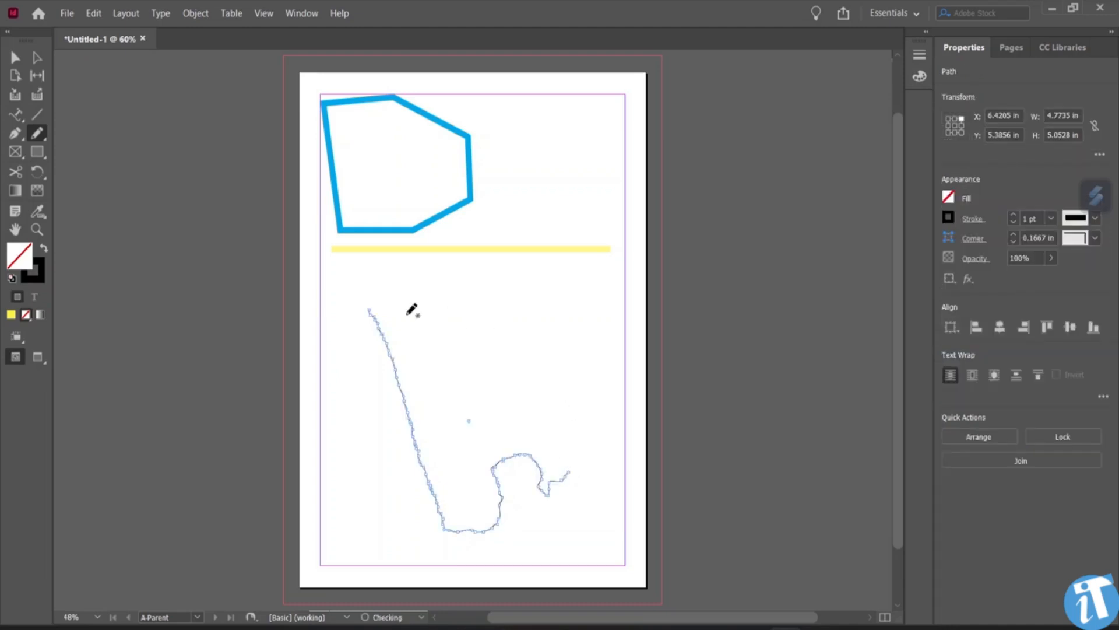
Step: Set the freehand path's stroke weight to 20 pt and color it with the red swatch C=15 M=100 Y=100
left_click(971, 219)
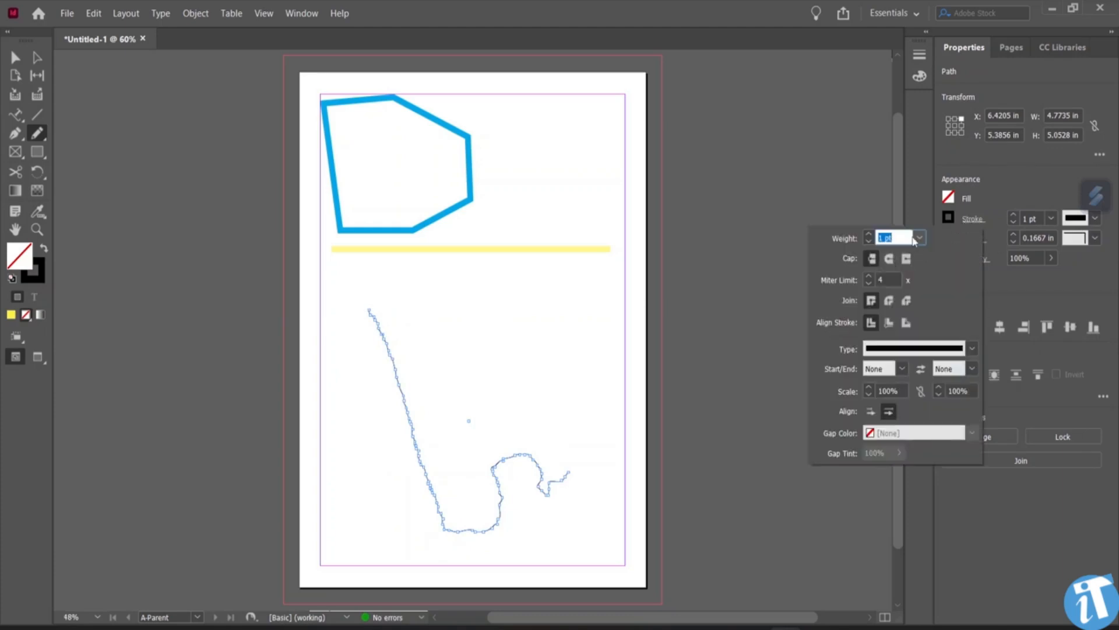
left_click(922, 239)
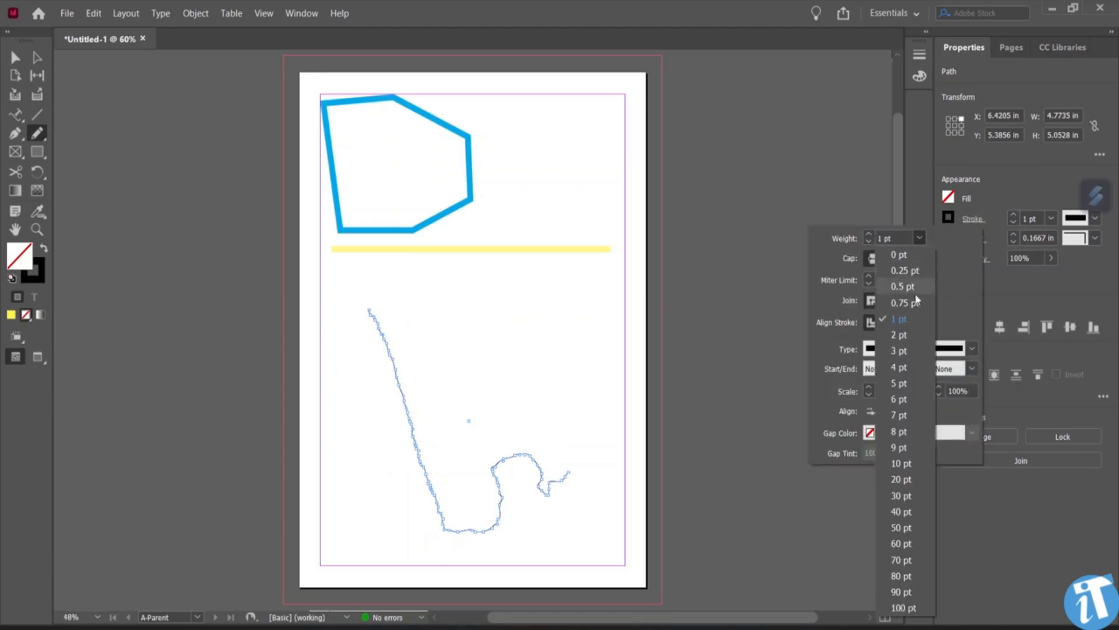
left_click(907, 479)
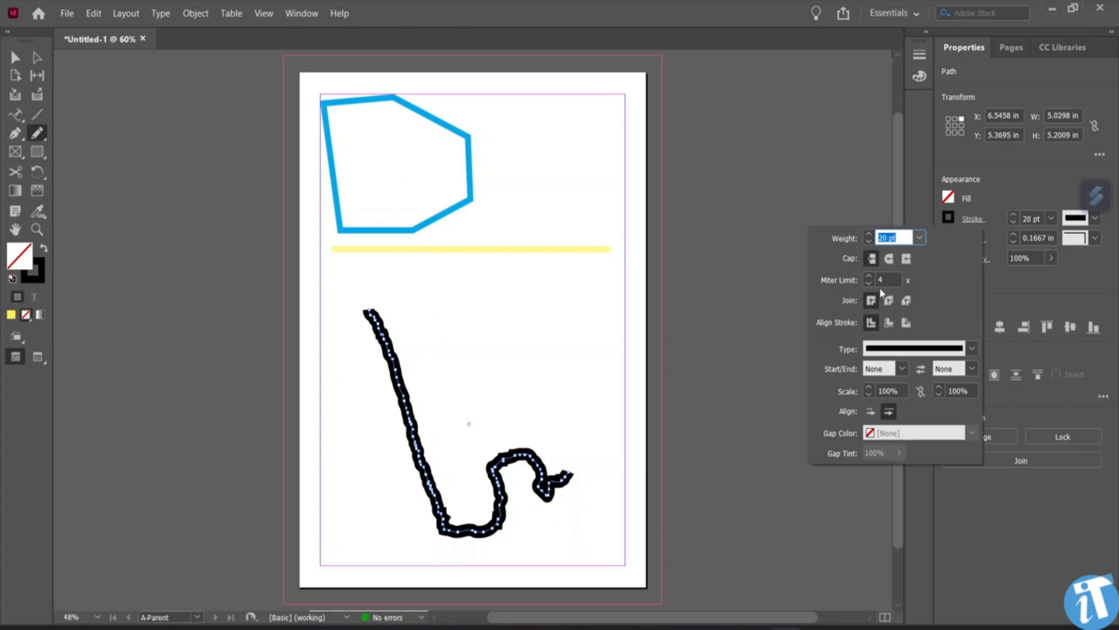
left_click(948, 218)
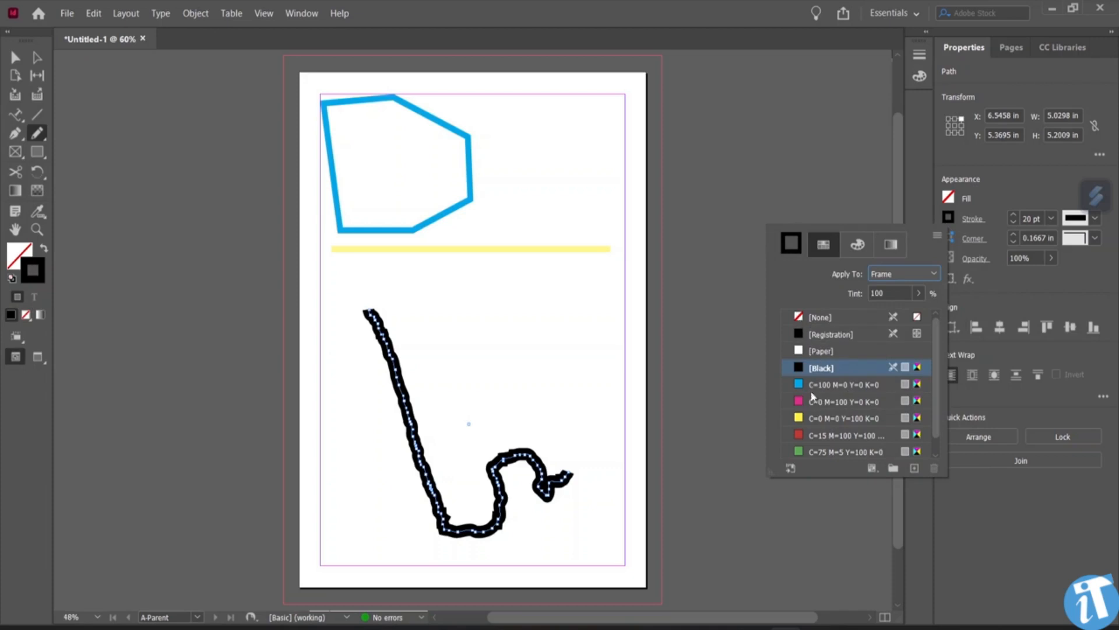
left_click(799, 435)
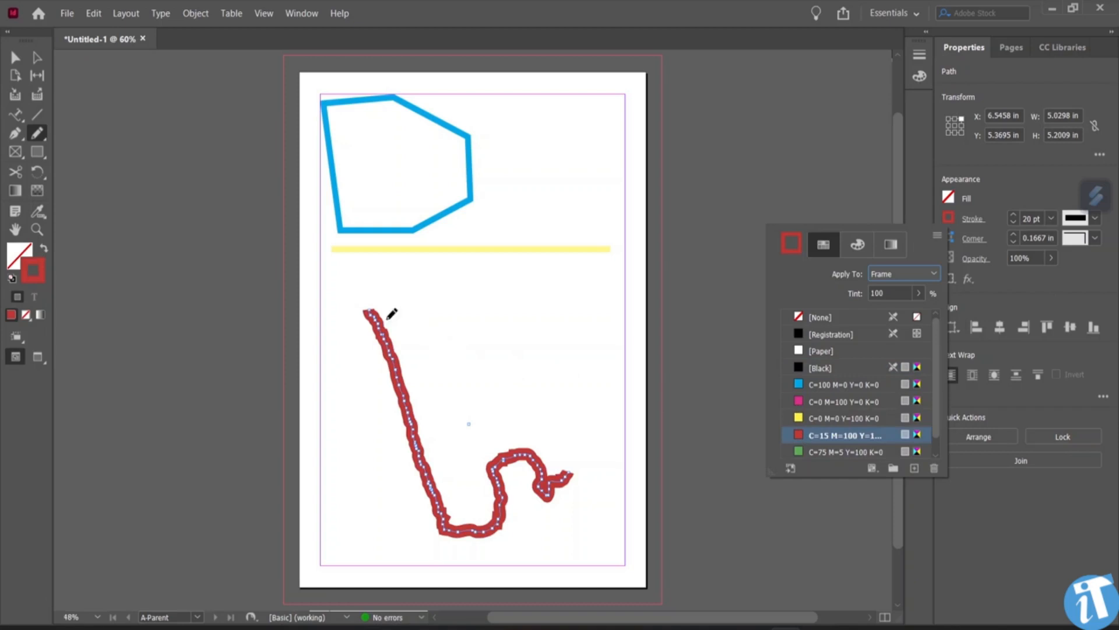
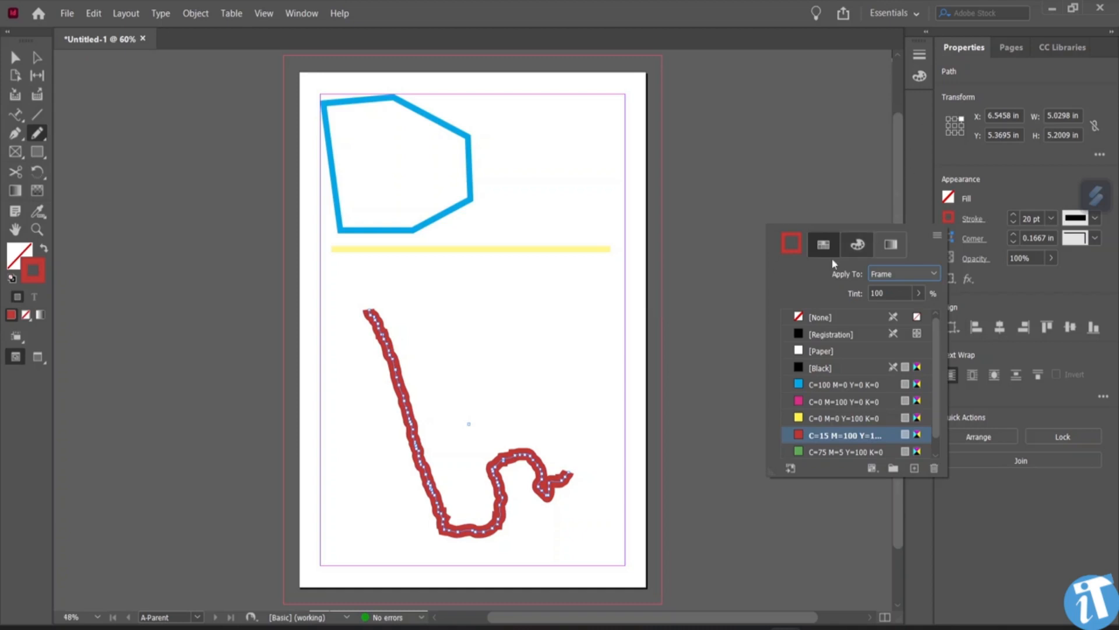
Step: Smooth the rough edges of the freehand path's rounded hump with the Smooth tool
left_click(37, 133)
right_click(42, 134)
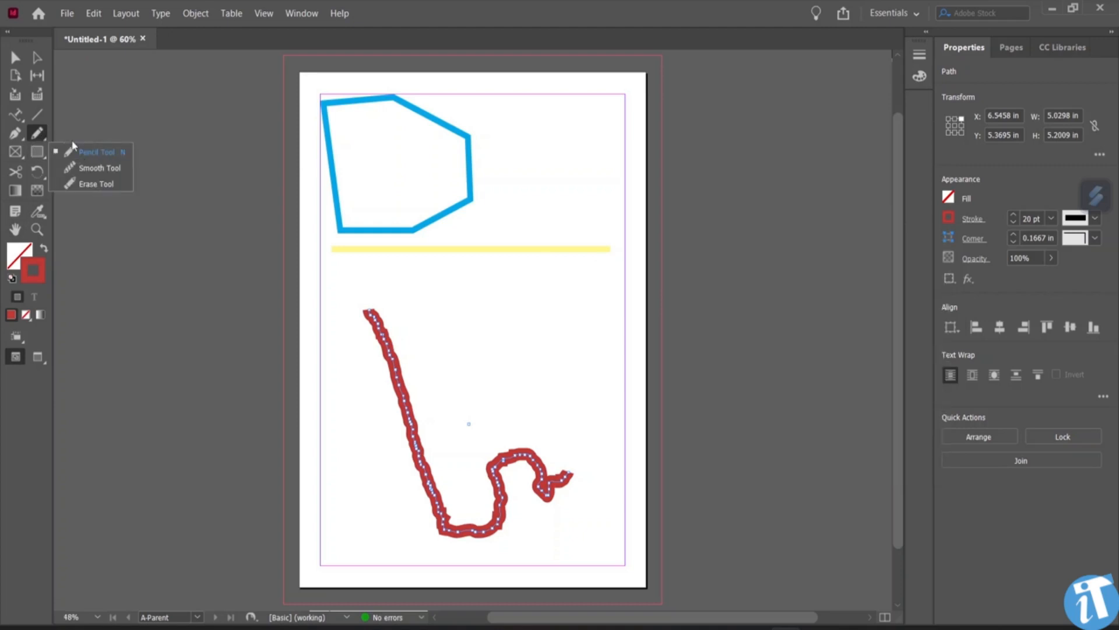
left_click(93, 168)
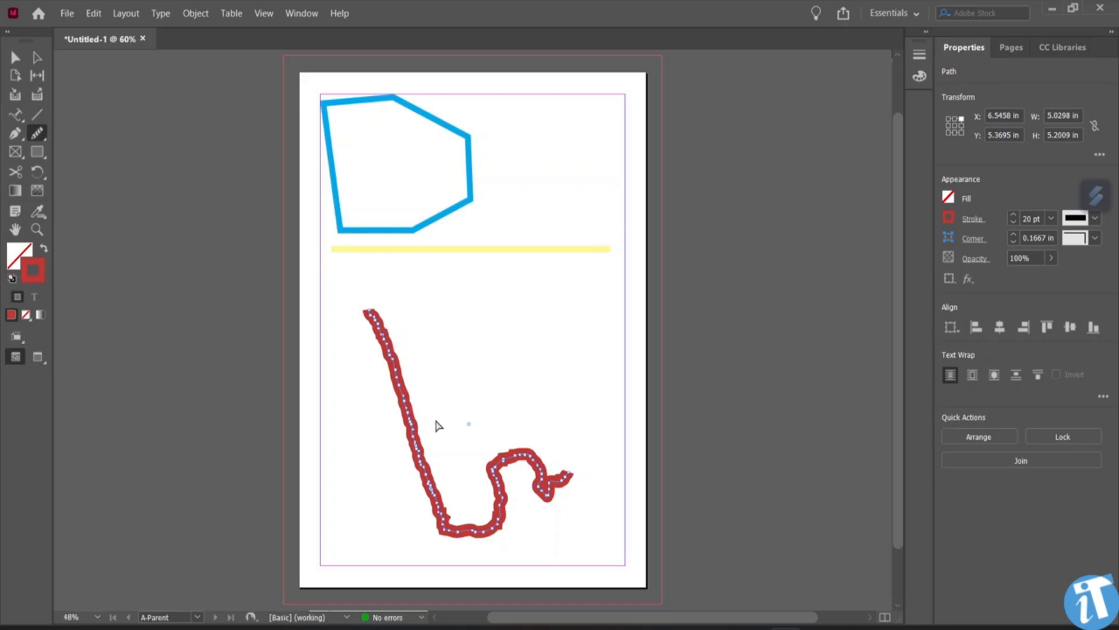
scroll(438, 416, "left", 2)
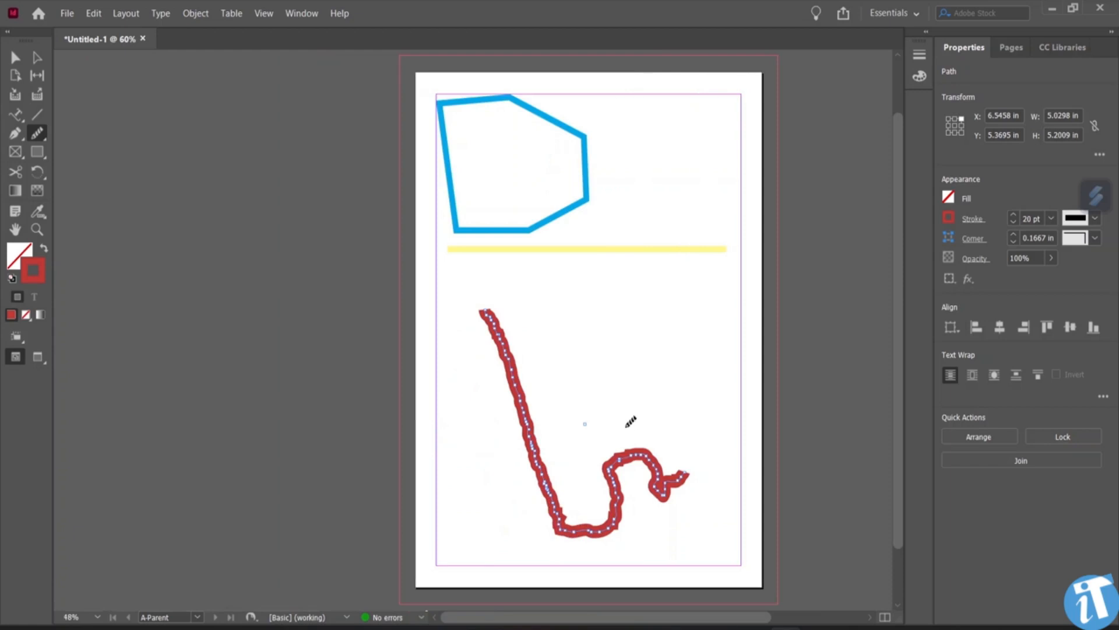
scroll(645, 395, "up", 1)
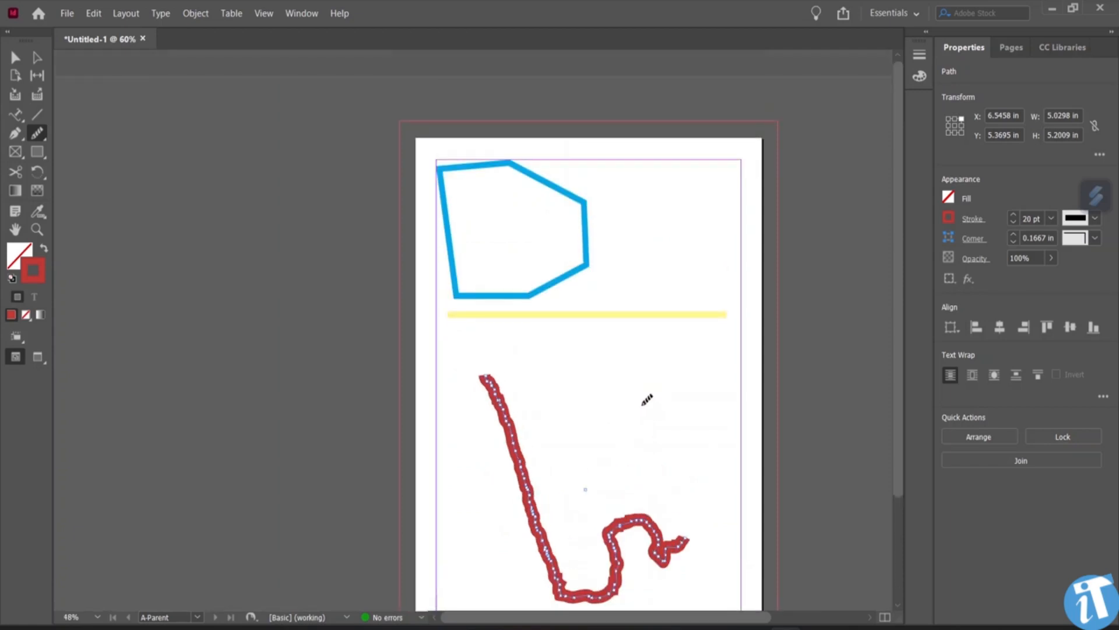
scroll(646, 398, "down", 2)
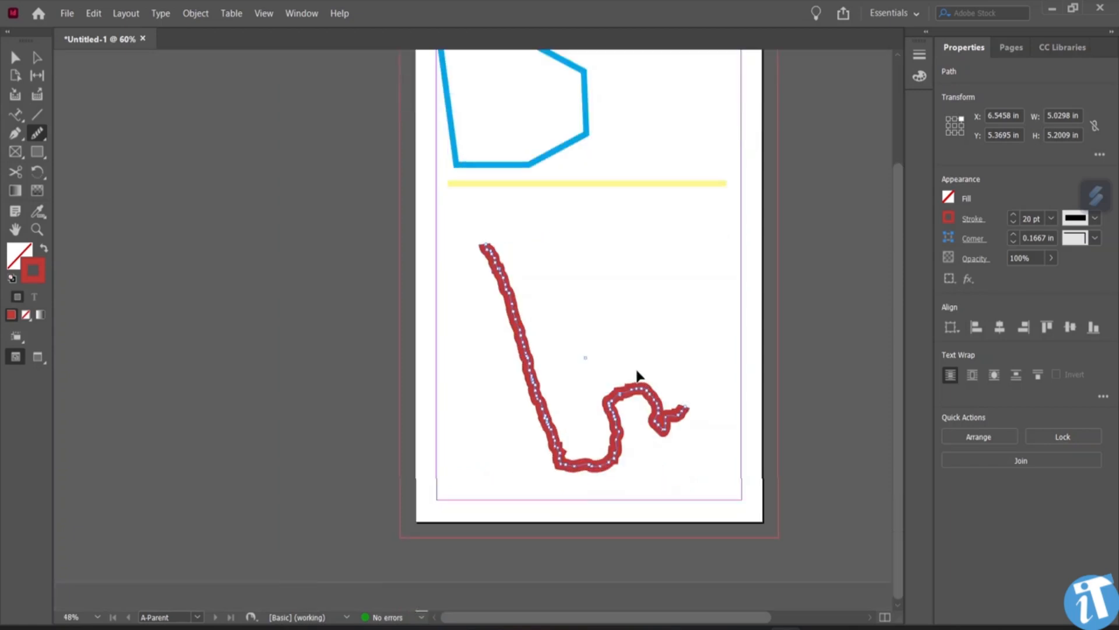
scroll(619, 412, "up", 2)
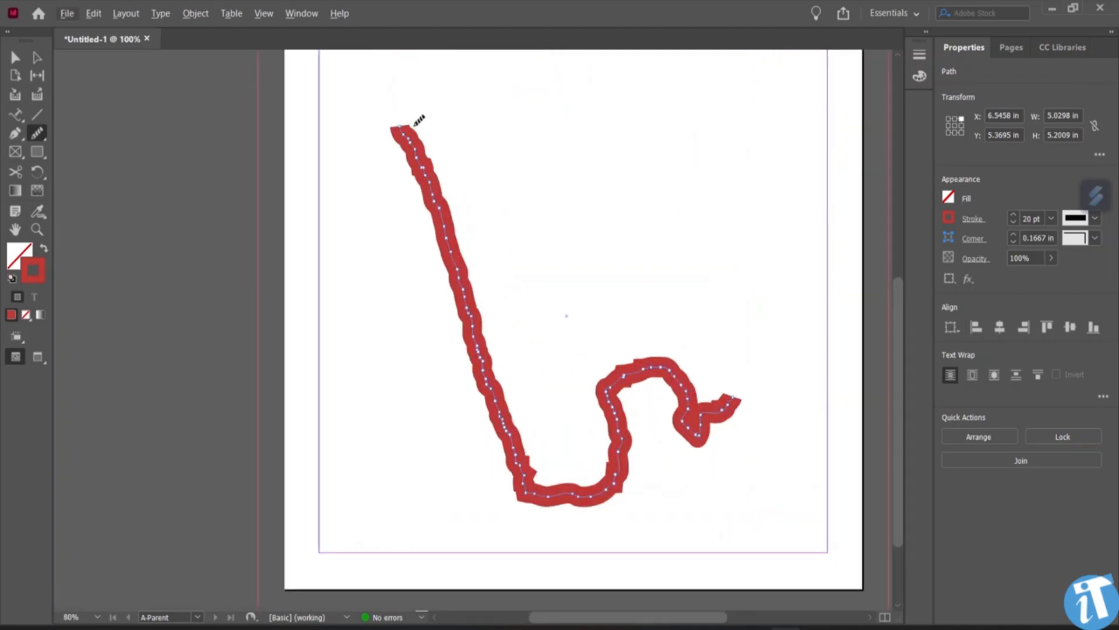
right_click(41, 133)
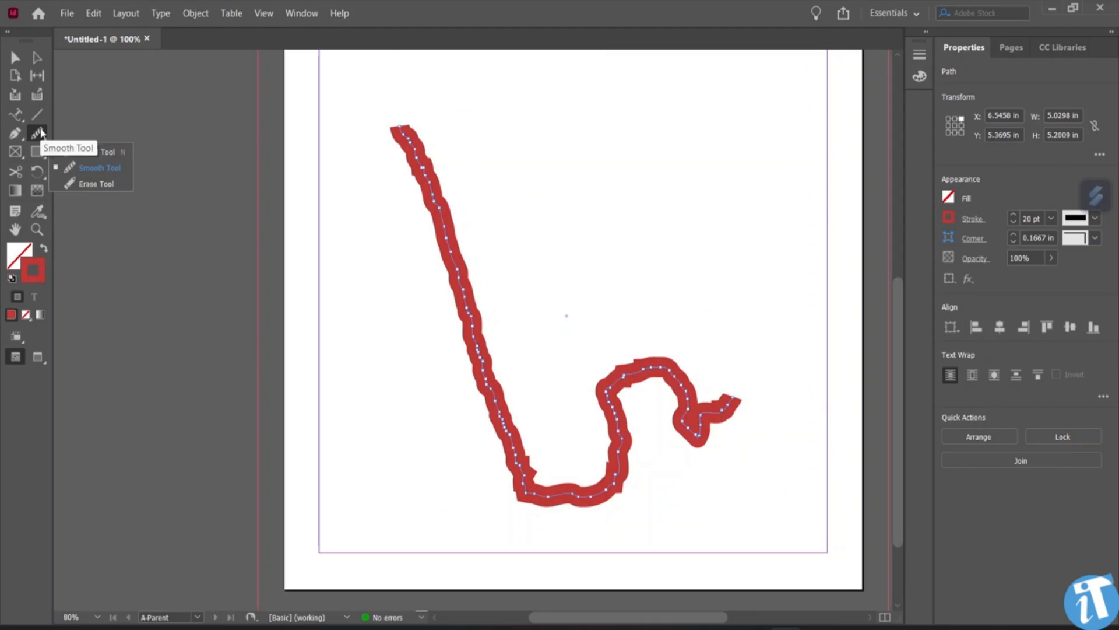
left_click(77, 157)
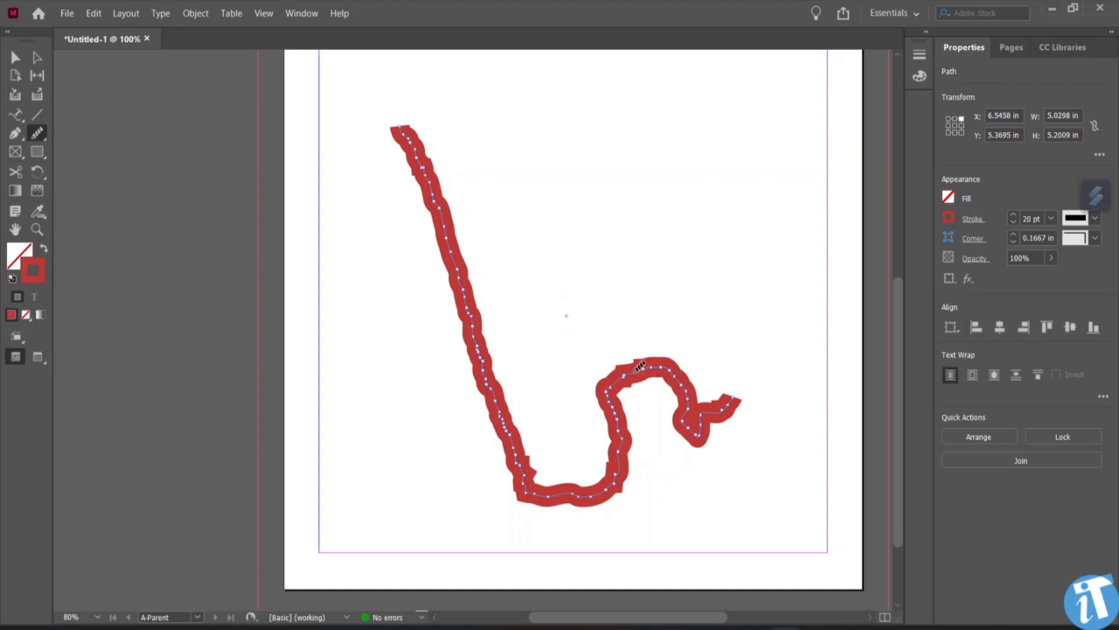
mouse_move(635, 360)
left_mouse_down()
mouse_move(601, 375)
mouse_move(631, 366)
mouse_move(609, 383)
mouse_move(640, 352)
mouse_move(600, 377)
mouse_move(618, 372)
mouse_move(615, 391)
mouse_move(626, 371)
mouse_move(600, 373)
mouse_move(616, 366)
mouse_move(608, 389)
mouse_move(566, 391)
mouse_move(598, 398)
mouse_move(586, 393)
mouse_move(596, 384)
mouse_move(623, 474)
mouse_move(618, 424)
mouse_move(607, 449)
mouse_move(608, 425)
mouse_move(607, 490)
mouse_move(615, 429)
mouse_move(602, 419)
mouse_move(604, 481)
mouse_move(614, 426)
mouse_move(684, 411)
mouse_move(707, 451)
mouse_move(676, 445)
mouse_move(619, 472)
mouse_move(543, 450)
mouse_move(515, 455)
mouse_move(518, 422)
mouse_move(534, 455)
mouse_move(538, 427)
mouse_move(480, 369)
mouse_move(488, 336)
mouse_move(475, 207)
left_mouse_up()
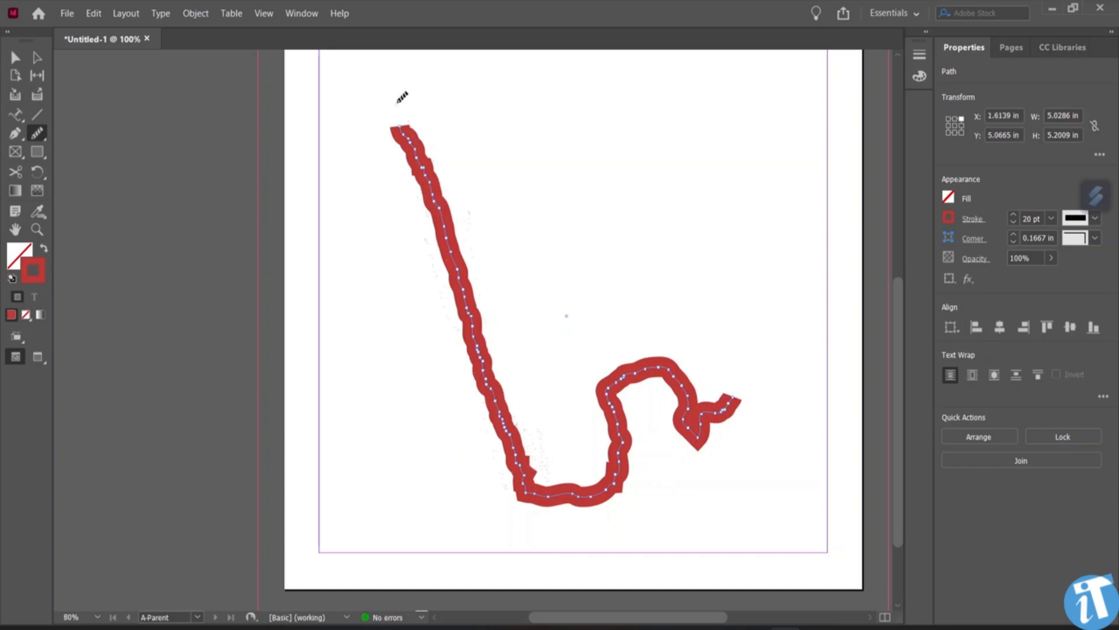
Step: Smooth the long diagonal stretch of the freehand path
scroll(751, 54, "up", 6)
scroll(577, 307, "down", 6)
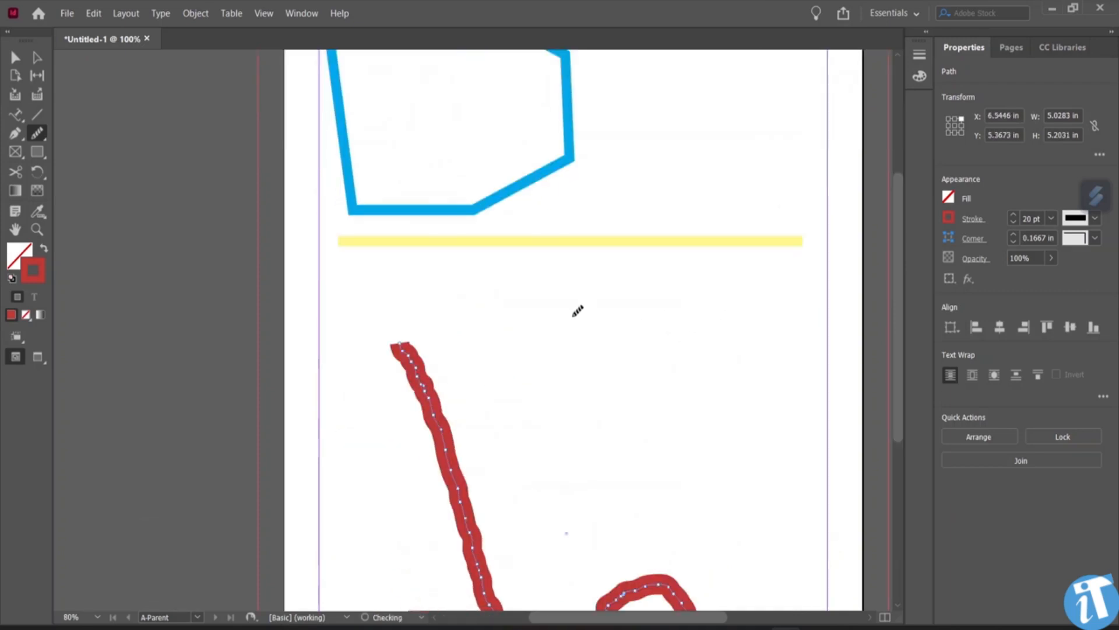
mouse_move(458, 276)
left_mouse_down()
mouse_move(451, 238)
mouse_move(505, 335)
mouse_move(470, 311)
mouse_move(521, 486)
mouse_move(507, 461)
mouse_move(517, 375)
left_mouse_up()
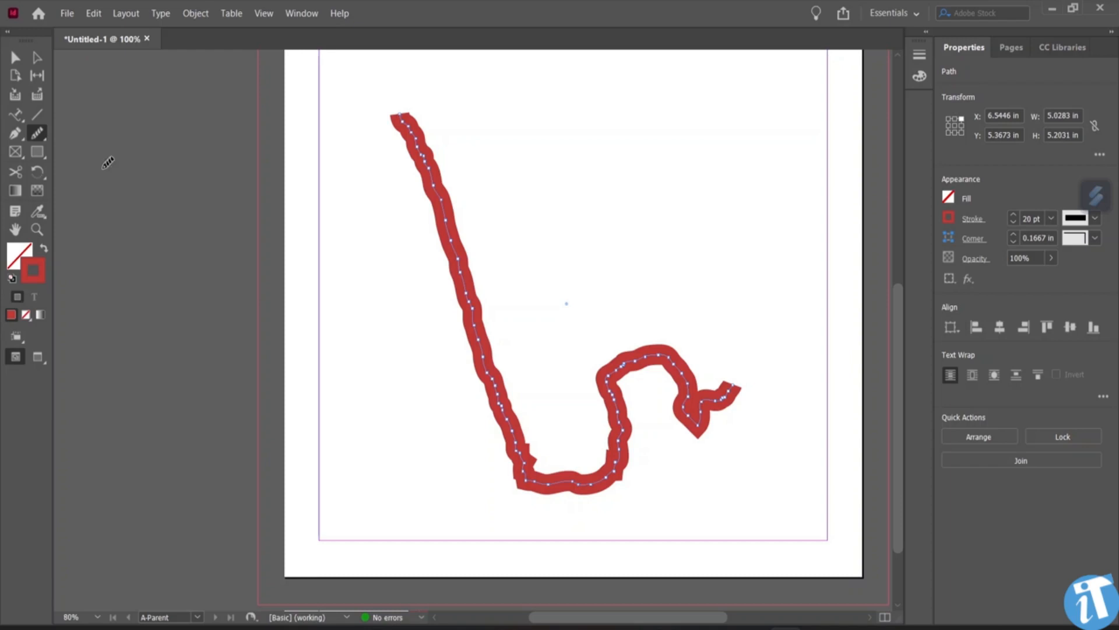
Step: Try the Erase tool on the freehand path's upper end, and undo the edits back to before the path was drawn
right_click(44, 133)
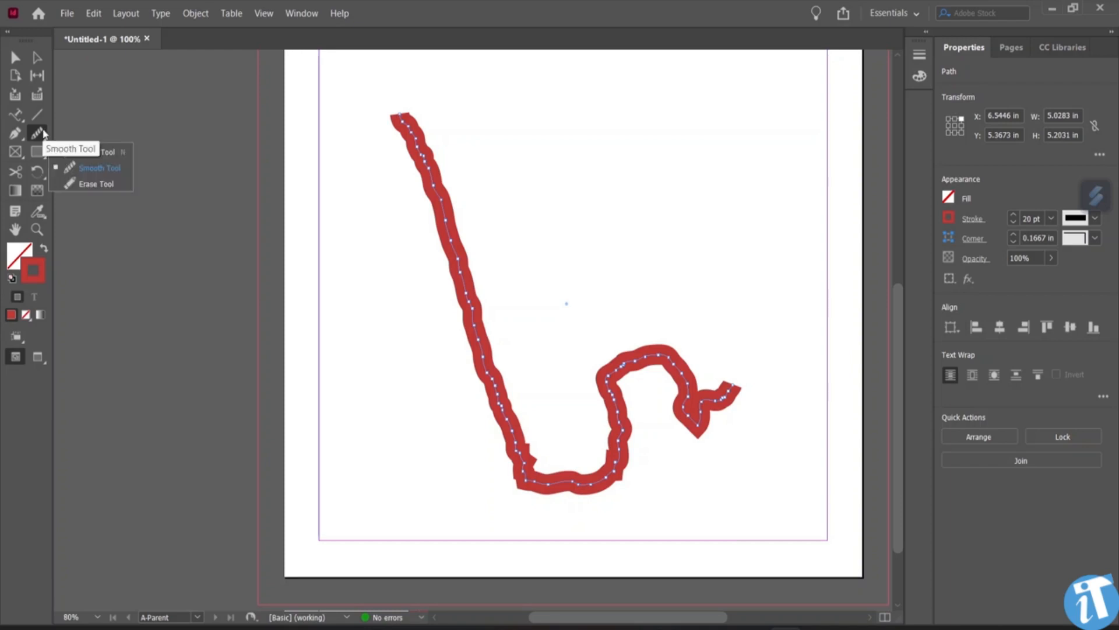
left_click(97, 183)
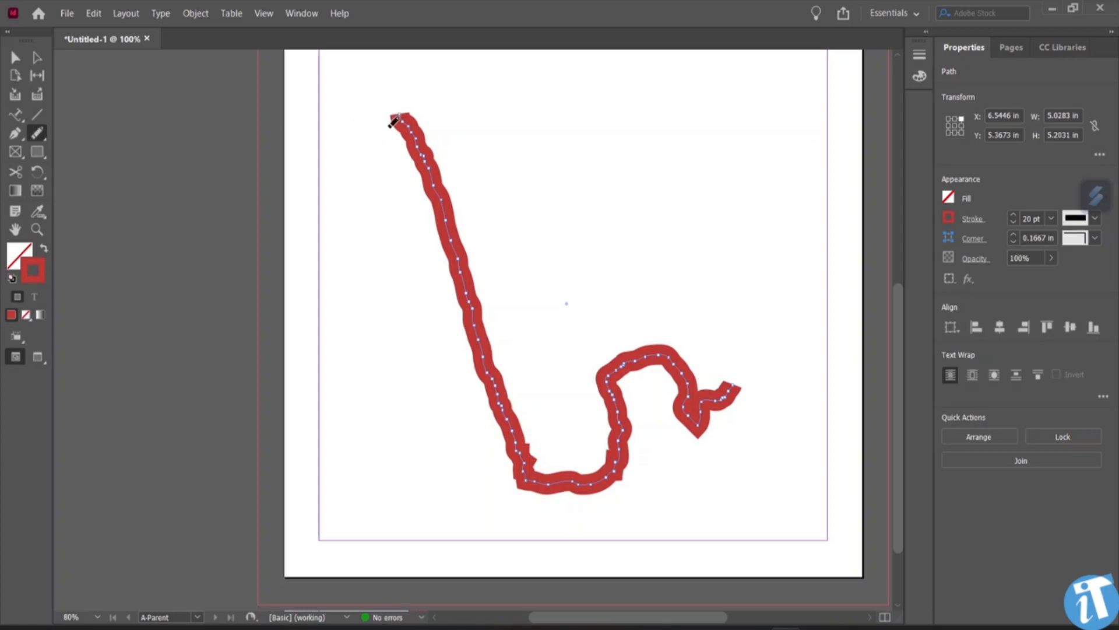
mouse_move(377, 129)
left_mouse_down()
mouse_move(417, 116)
mouse_move(353, 142)
mouse_move(387, 136)
mouse_move(385, 145)
mouse_move(386, 131)
mouse_move(398, 157)
mouse_move(407, 148)
mouse_move(385, 147)
mouse_move(396, 117)
mouse_move(426, 122)
mouse_move(402, 120)
left_mouse_up()
mouse_move(366, 133)
left_mouse_down()
mouse_move(395, 116)
mouse_move(390, 123)
mouse_move(405, 127)
left_mouse_up()
key("ctrl+z")
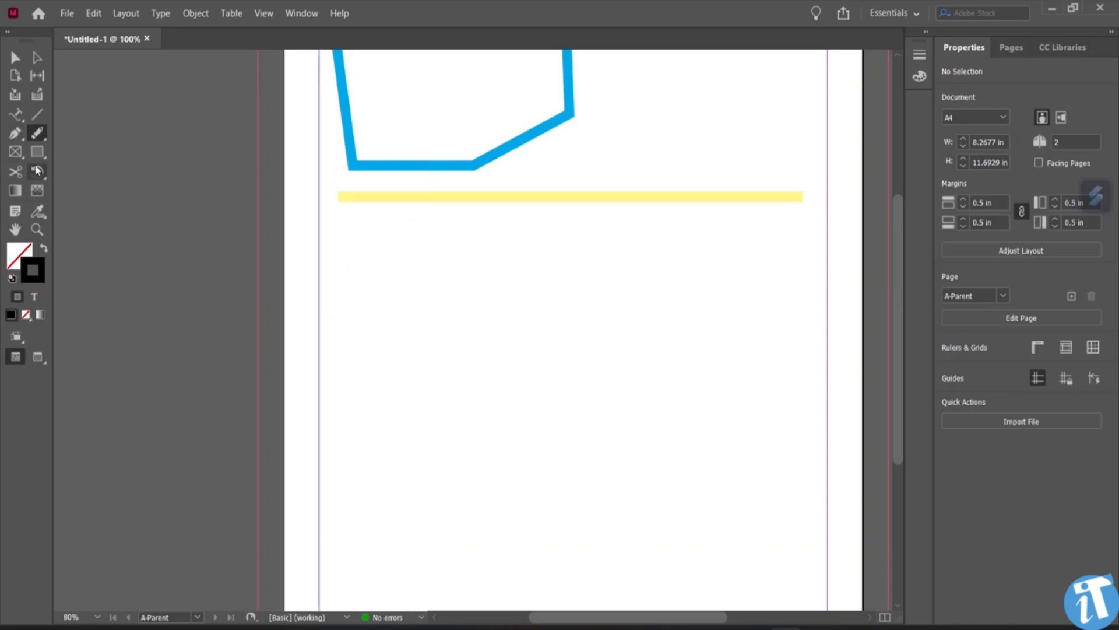
right_click(37, 133)
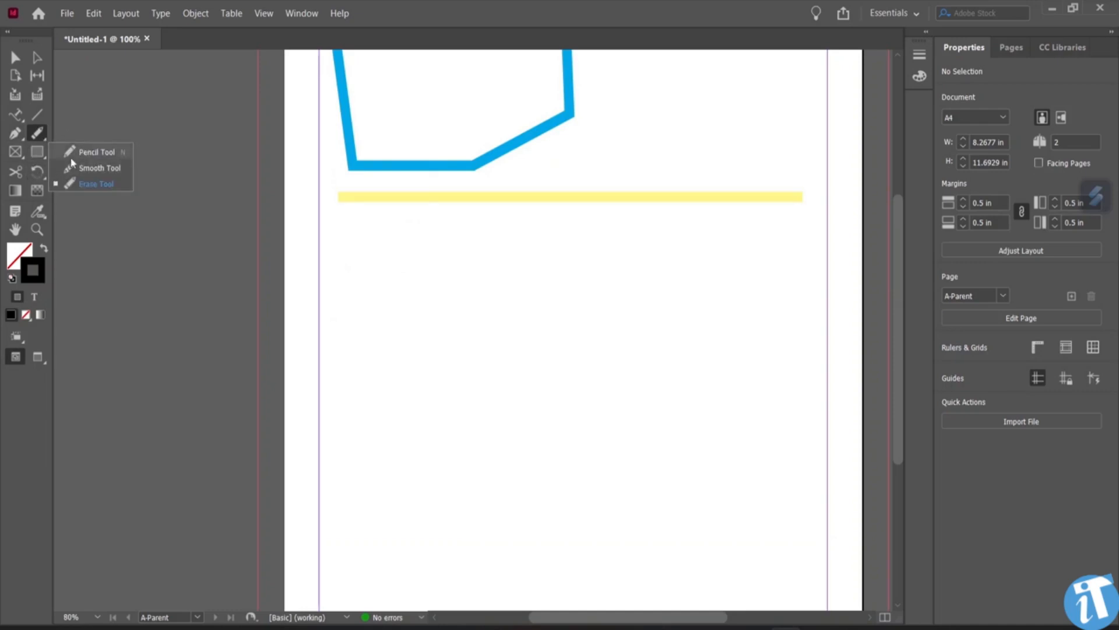
left_click(89, 121)
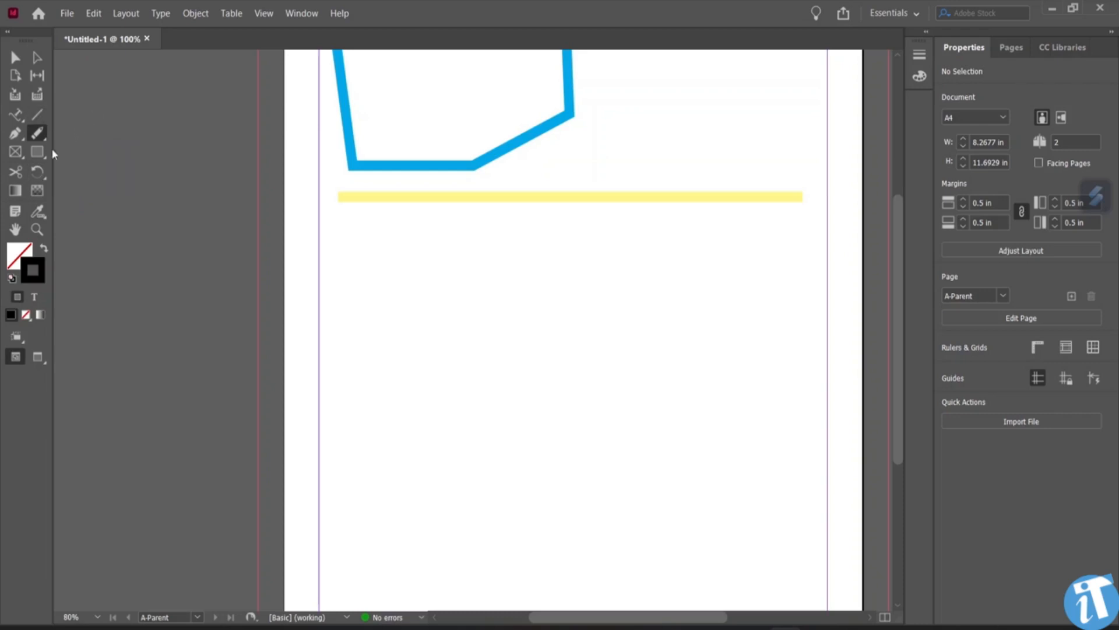
Step: Draw a rectangle frame about 2.92 in wide and 2.3 in high below the yellow line
left_click(16, 153)
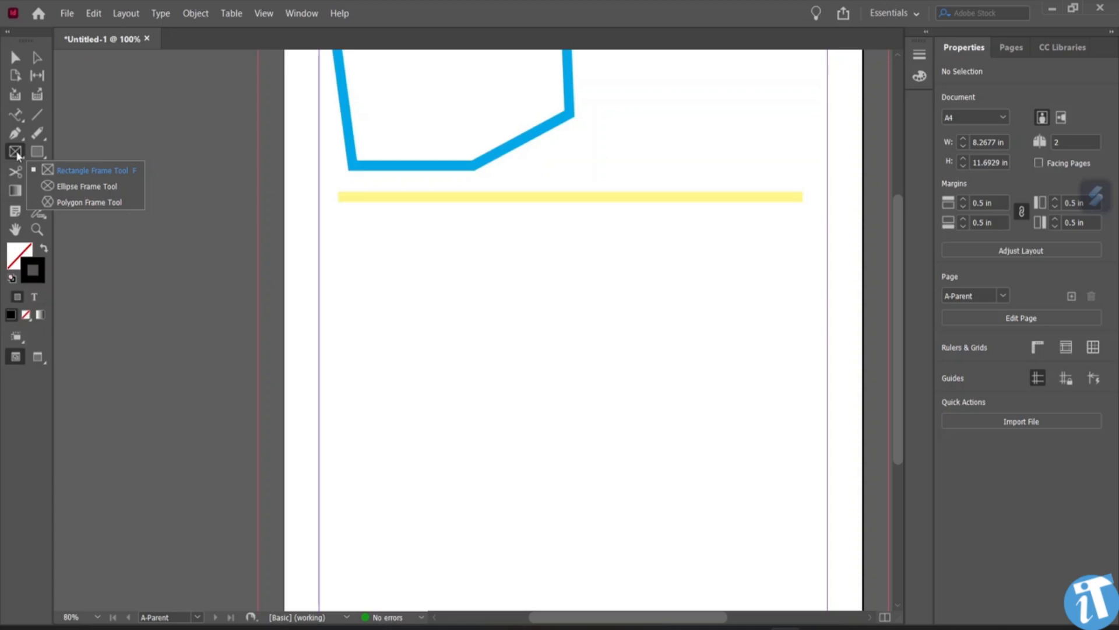
left_click(17, 150)
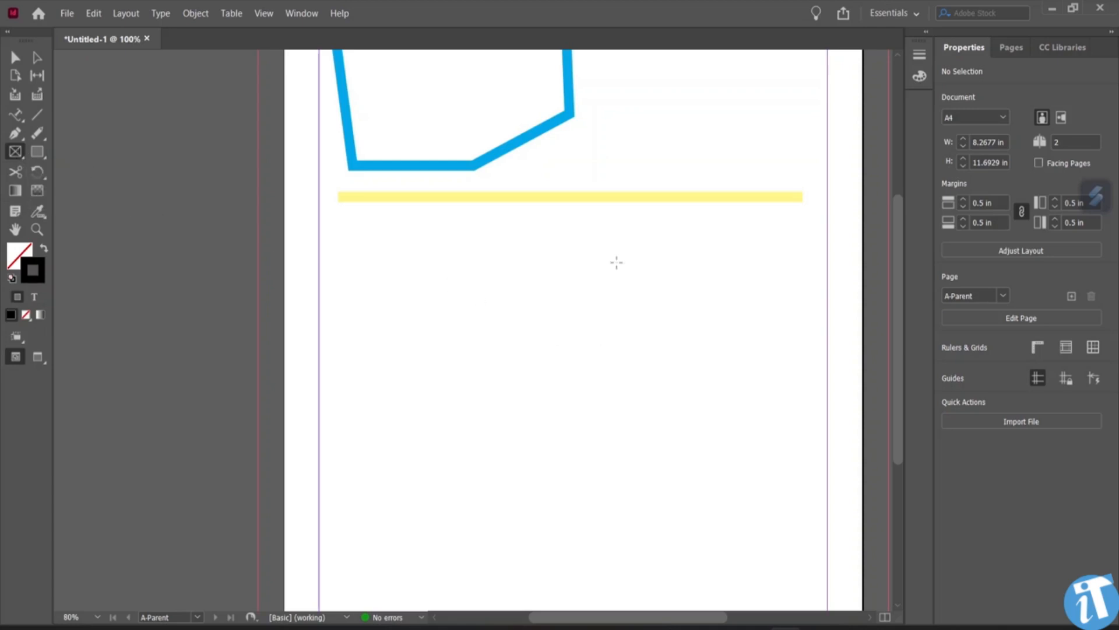
left_click_drag(368, 262, 574, 431)
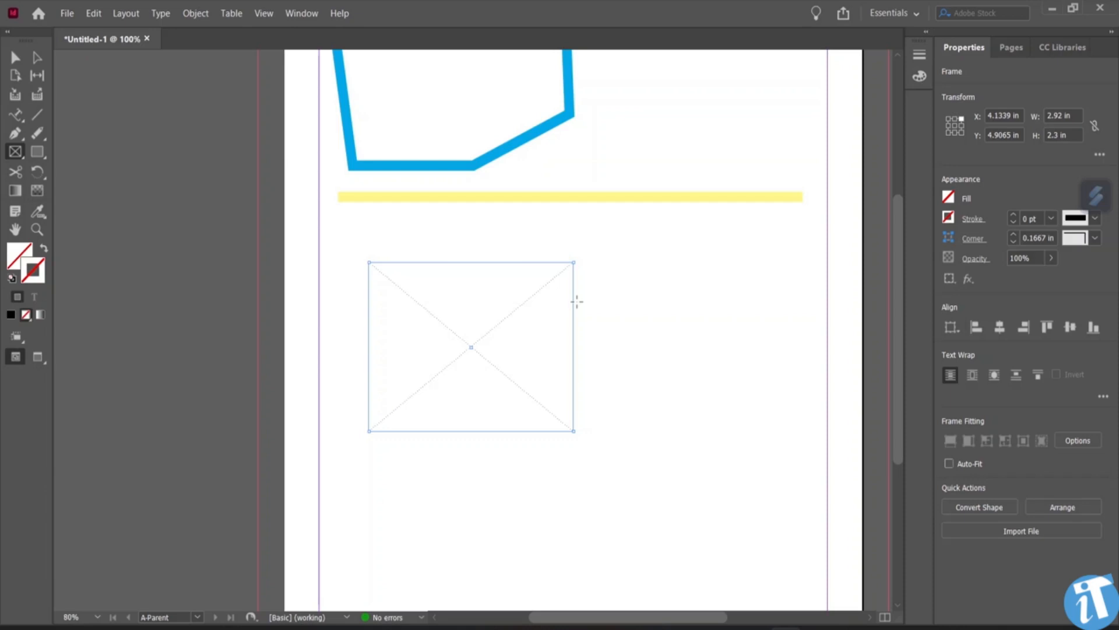
Step: Place the picture 20191121_140201 from the Pictures folder in the rectangle frame and shift it slightly left inside the frame
left_click(76, 8)
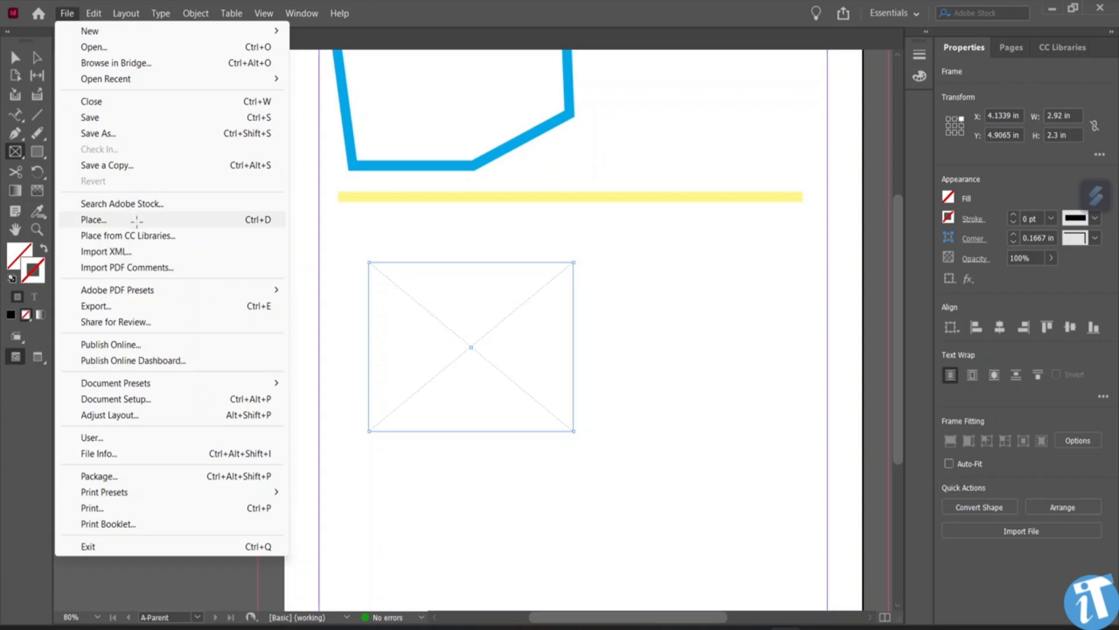
left_click(15, 58)
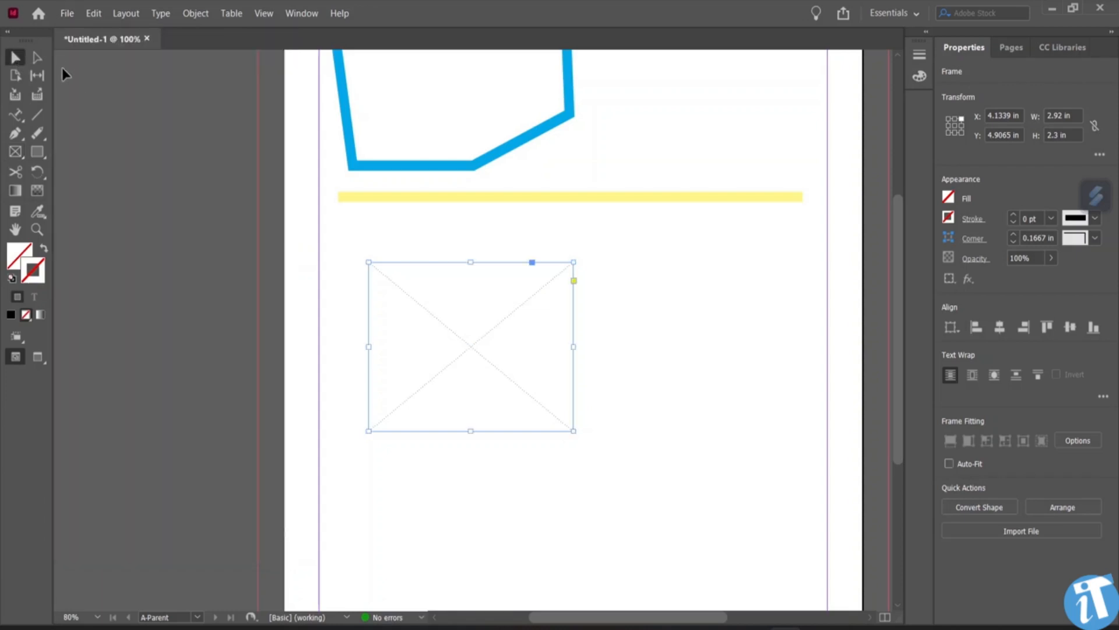
left_click(68, 13)
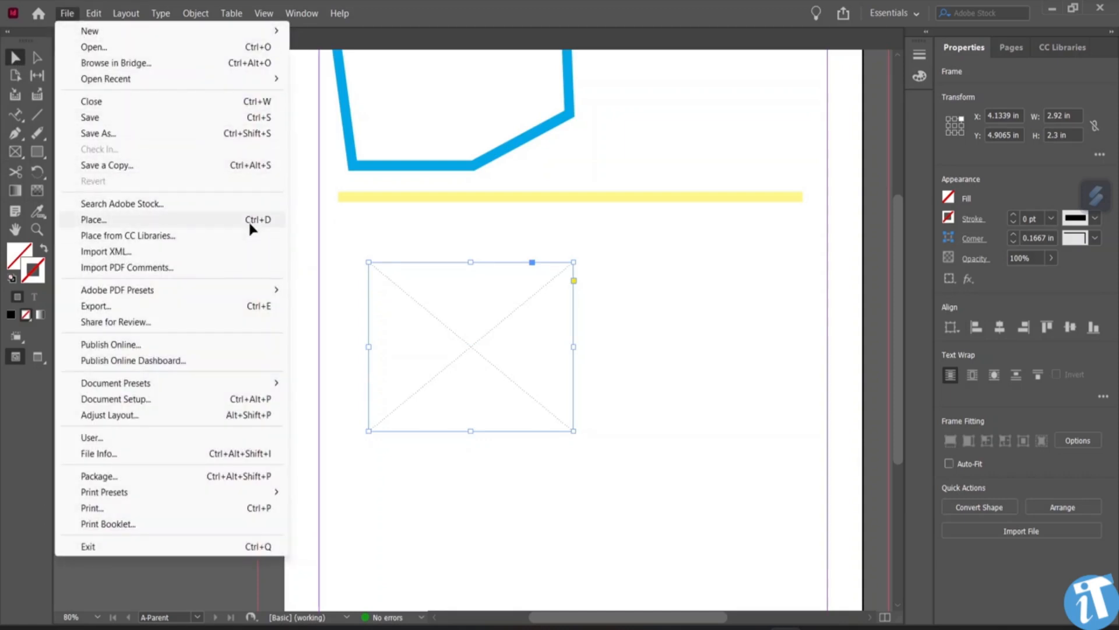
left_click(219, 224)
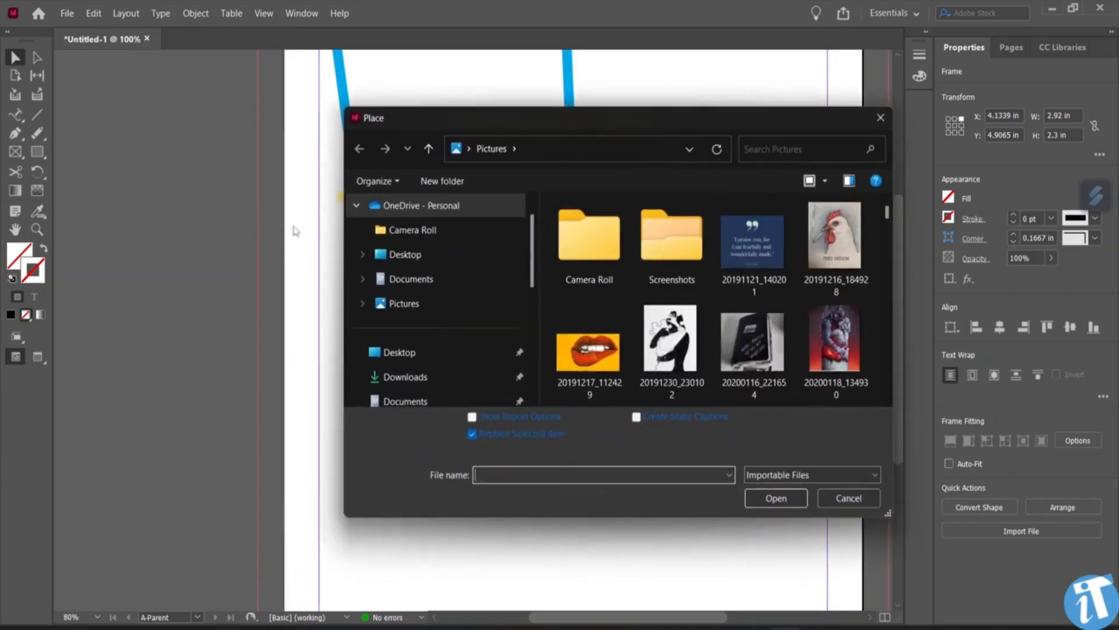
left_click(755, 247)
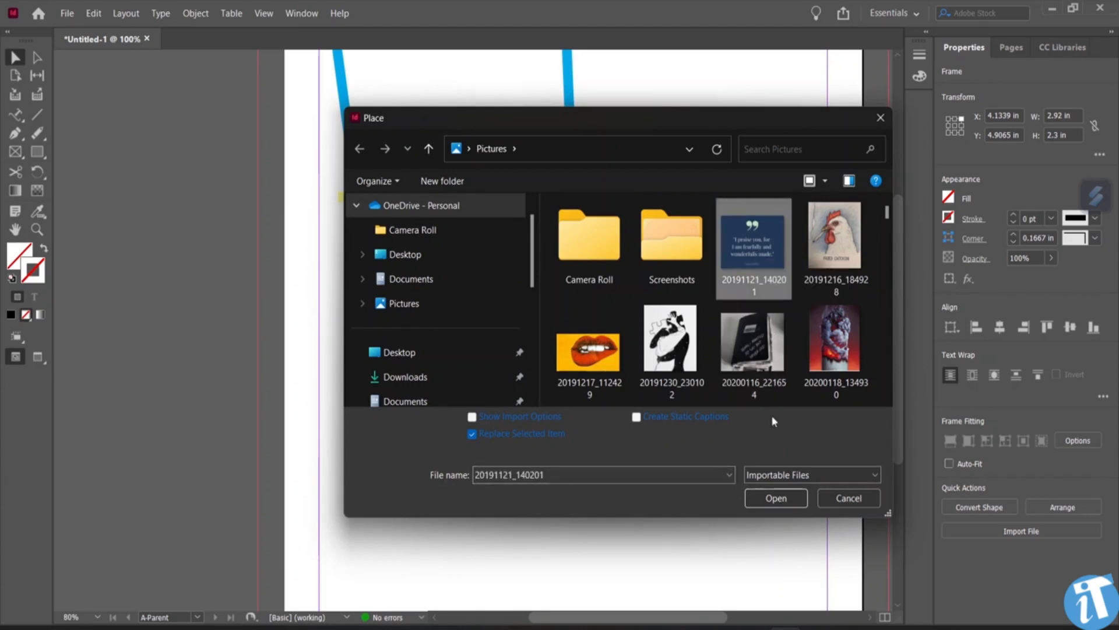
left_click(771, 498)
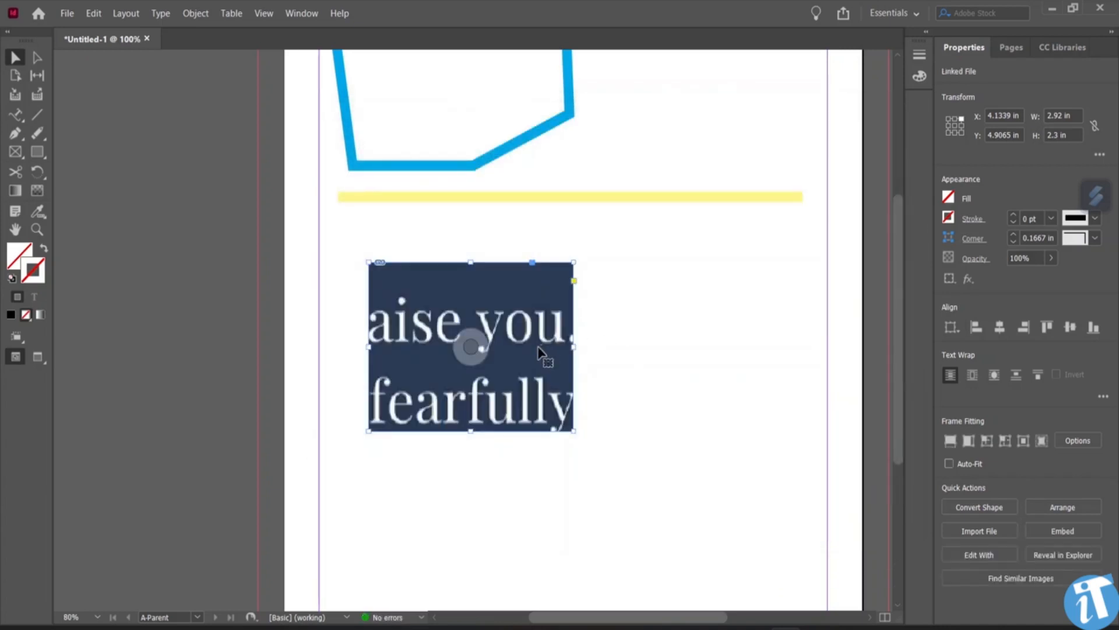
mouse_move(473, 348)
left_mouse_down()
mouse_move(500, 340)
mouse_move(468, 348)
left_mouse_up()
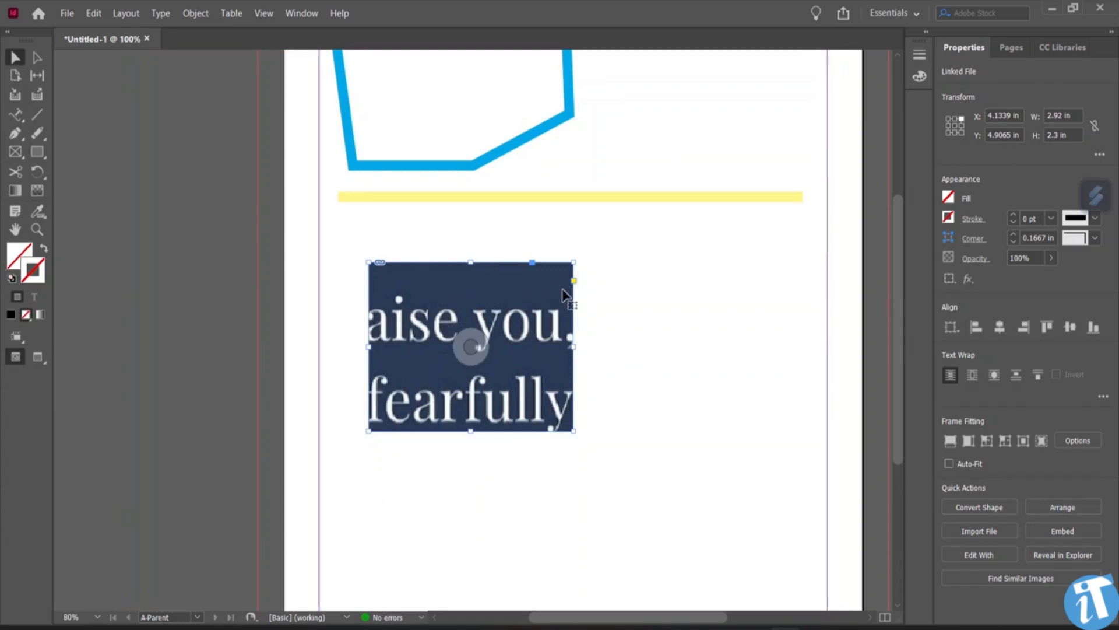
Step: Draw an ellipse frame about 2.3 by 2.22 in beside the picture and a polygon frame about 2.26 by 1.82 in below it
left_click(16, 153)
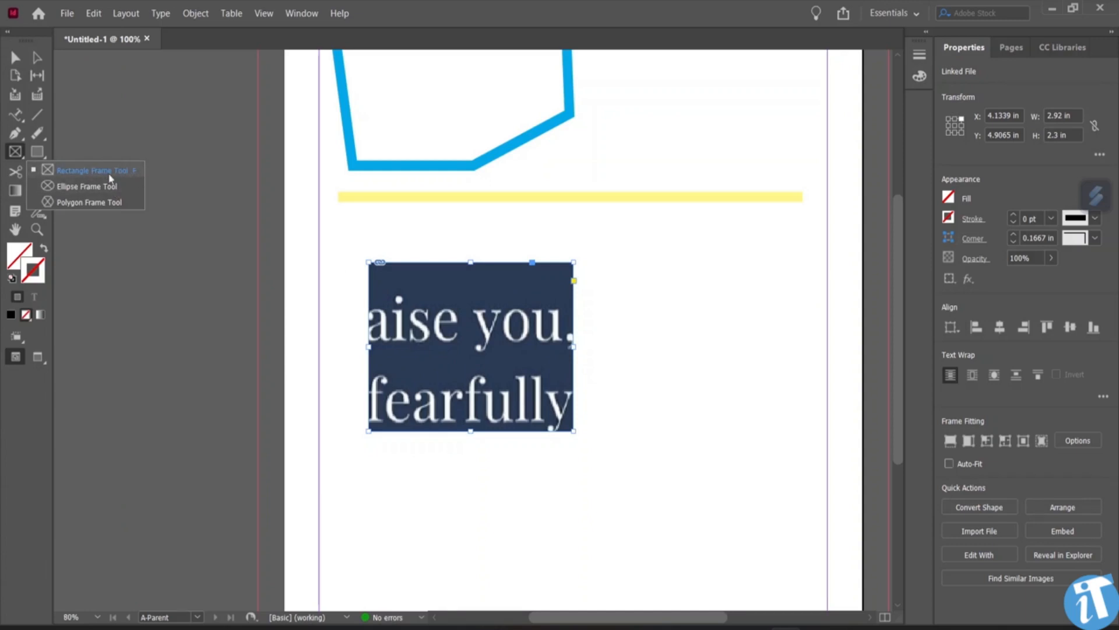
left_click(77, 186)
left_click_drag(641, 290, 802, 455)
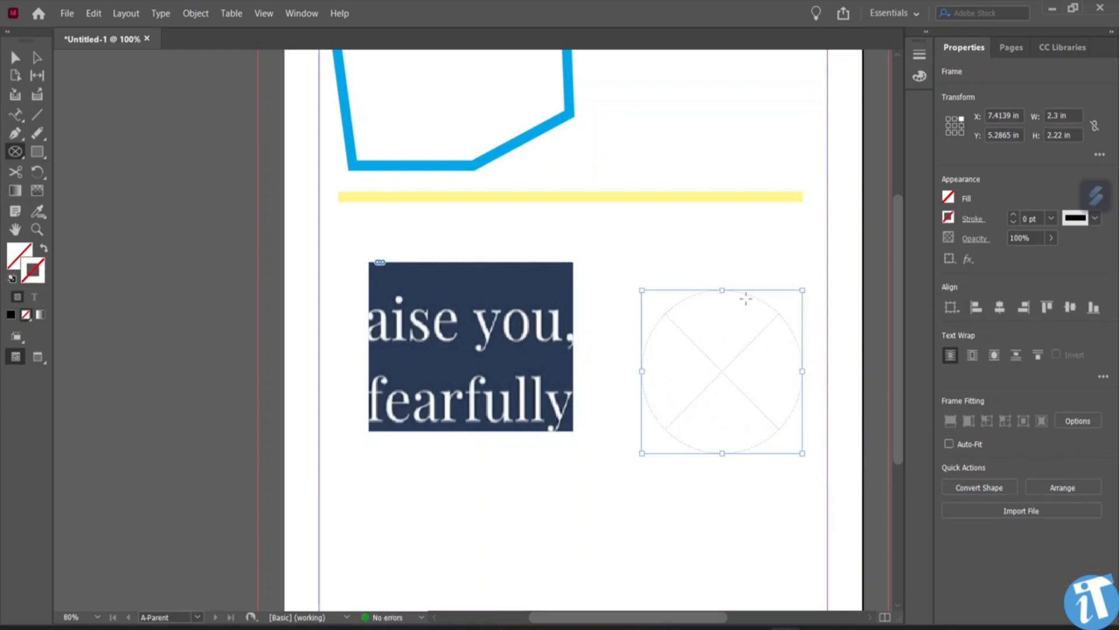
left_click(14, 152)
left_click(82, 201)
left_click_drag(452, 463, 610, 597)
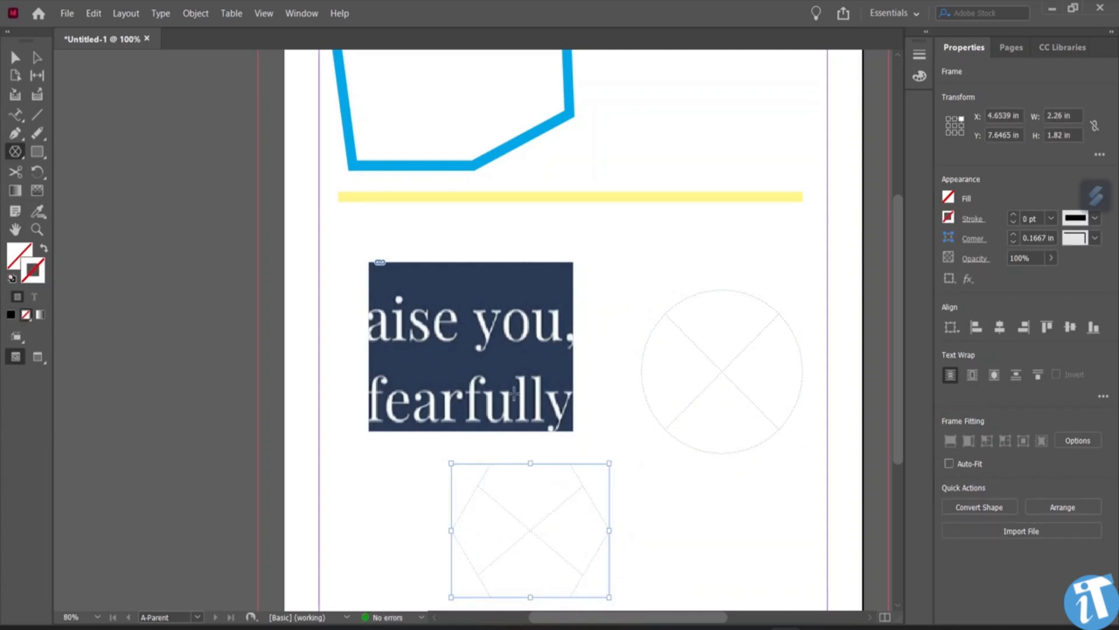
Step: Create a seven-sided polygon frame 2.26 in wide and 1.82 in high, and draw a small one about 1.14 by 0.36 in
left_click(498, 371)
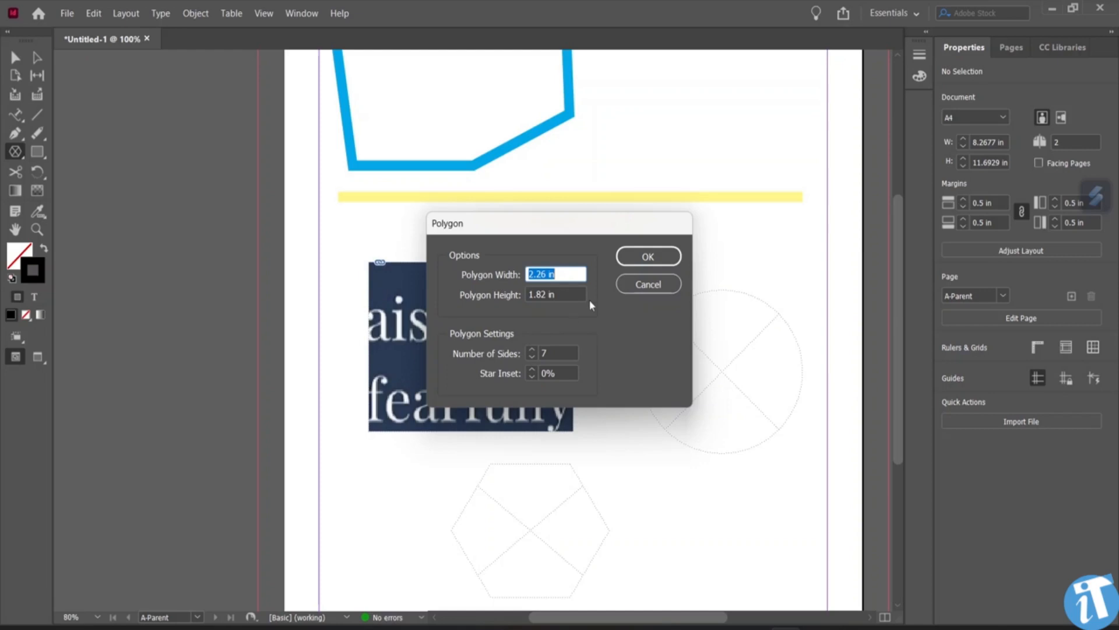
left_click(645, 258)
left_click_drag(601, 437, 680, 463)
left_click(678, 461)
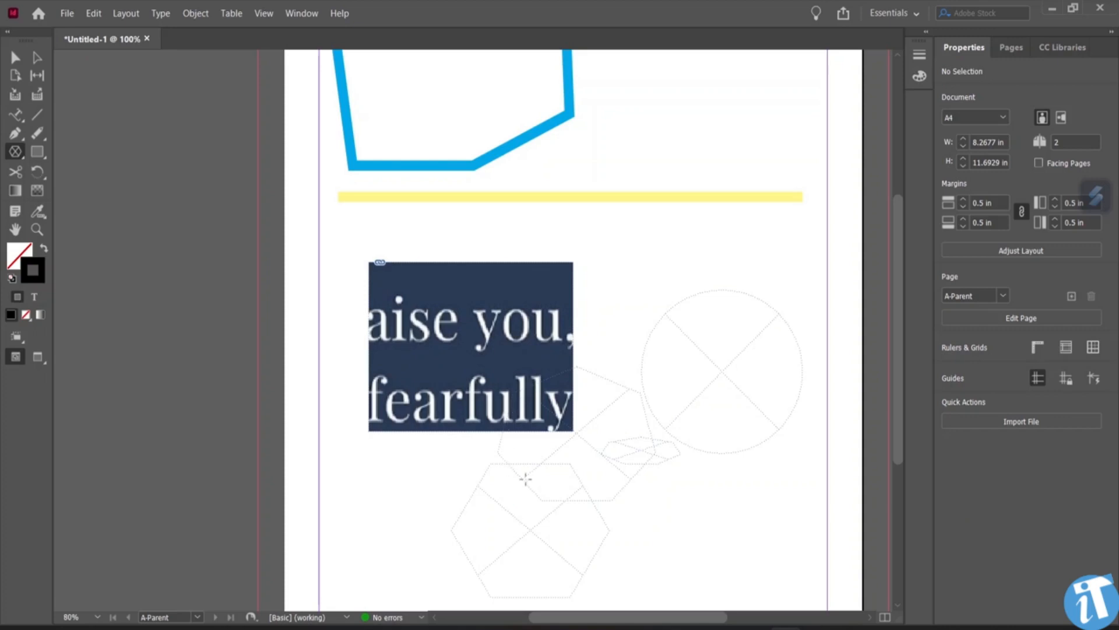
Step: Move the larger seven-sided polygon frame above the yellow line, beside the blue outlined shape
left_click_drag(586, 418, 589, 413)
left_click(15, 58)
left_click_drag(588, 408, 693, 86)
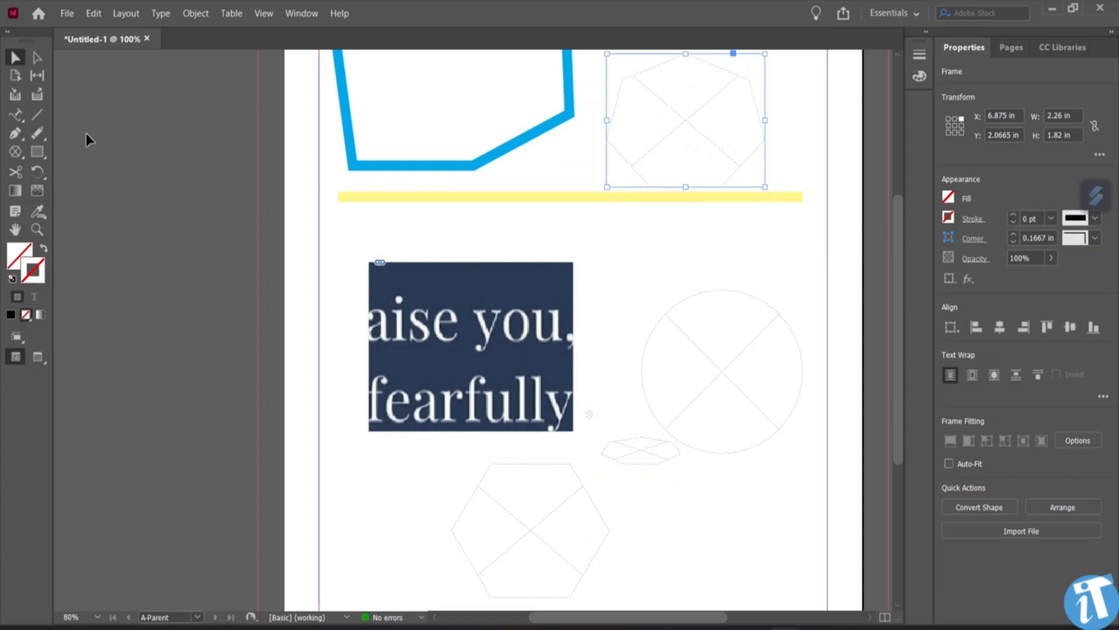
Step: Delete the picture frame, the ellipse frame, both seven-sided polygon frames and the hexagonal frame from the page
left_click(443, 312)
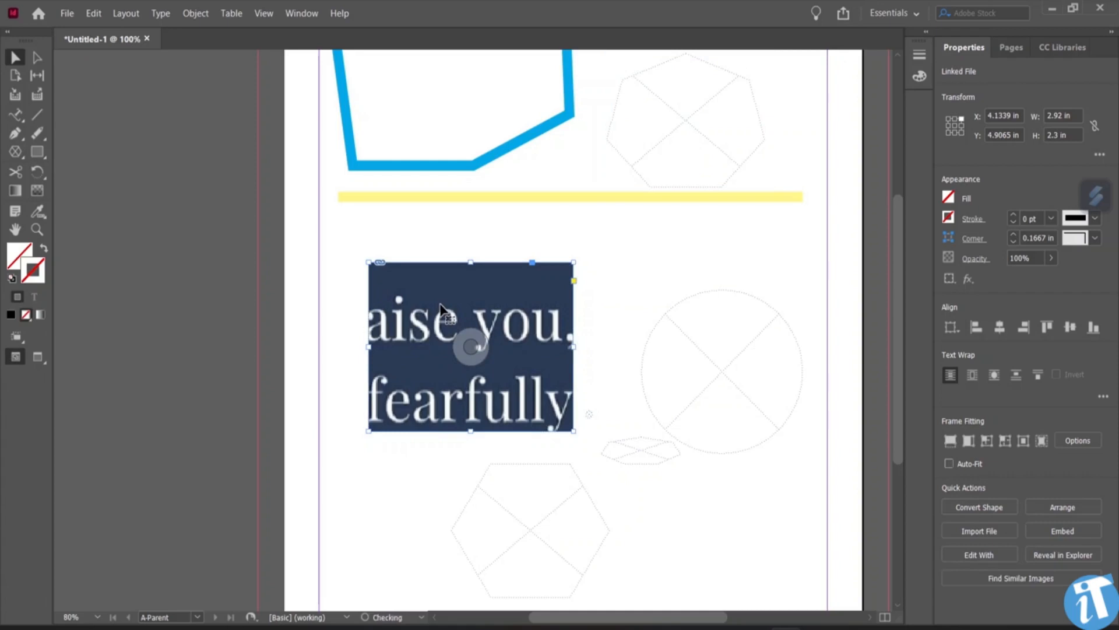
key("Delete")
left_click(713, 166)
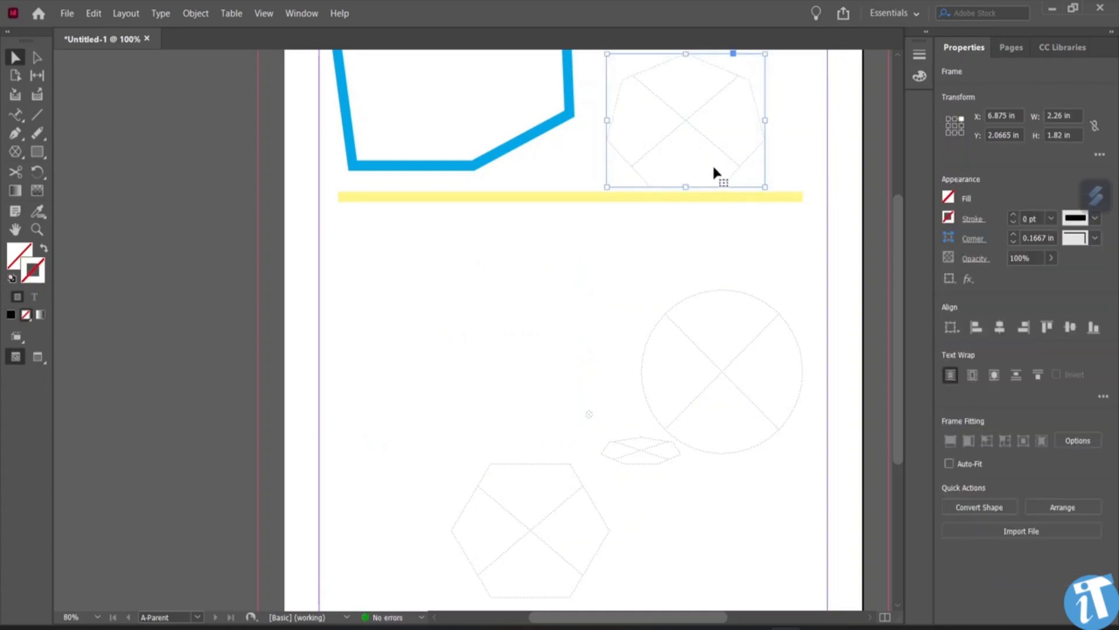
key("Delete")
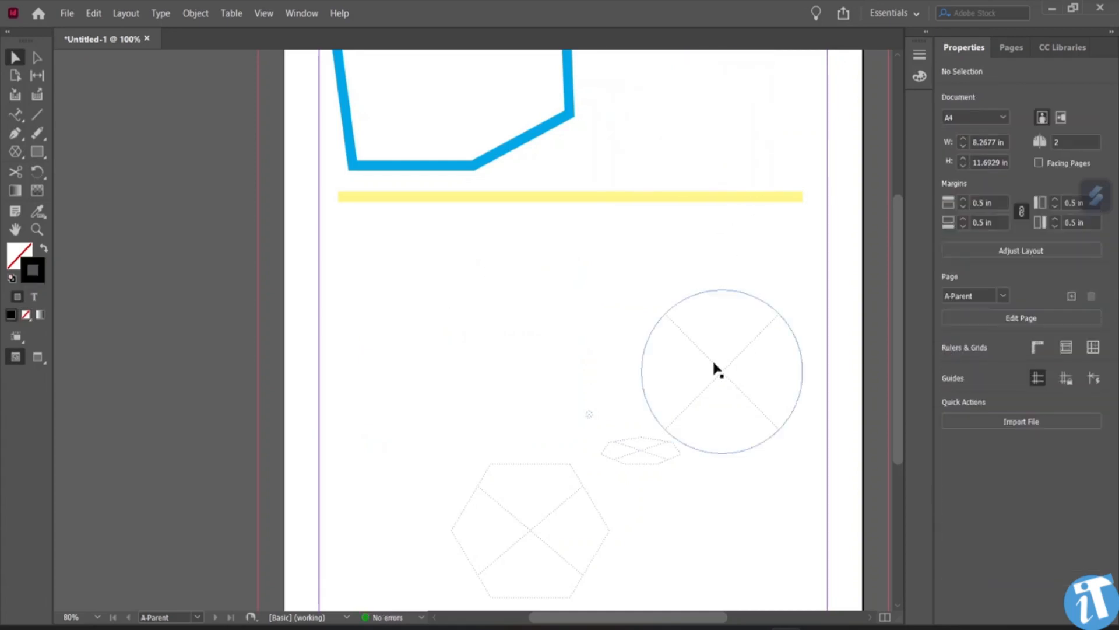
left_click(712, 363)
key("Delete")
left_click(637, 449)
key("Delete")
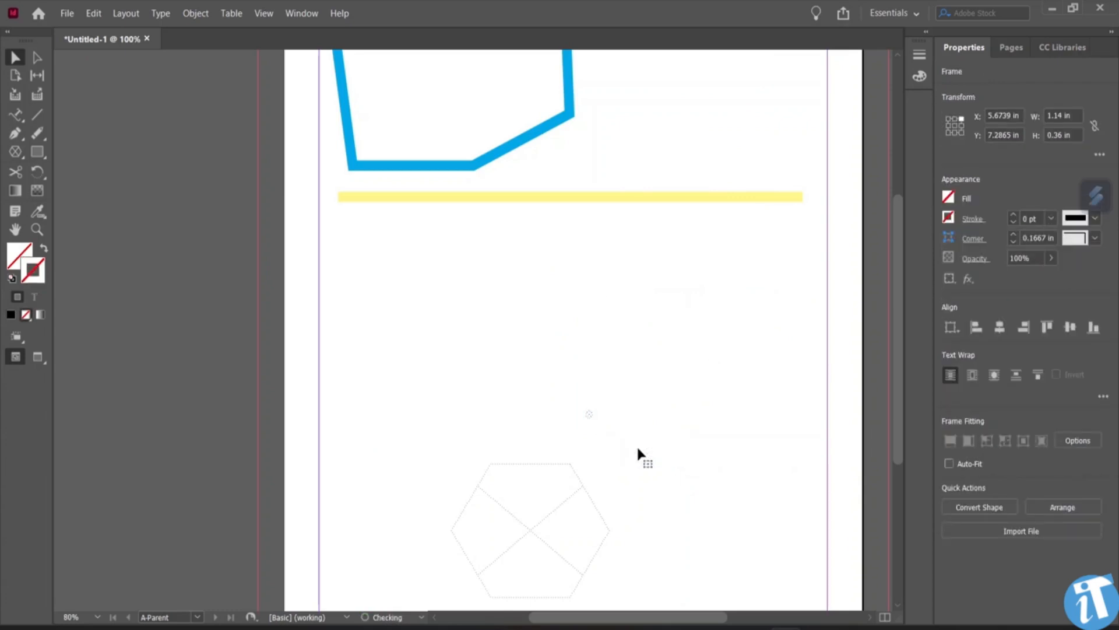
left_click(531, 512)
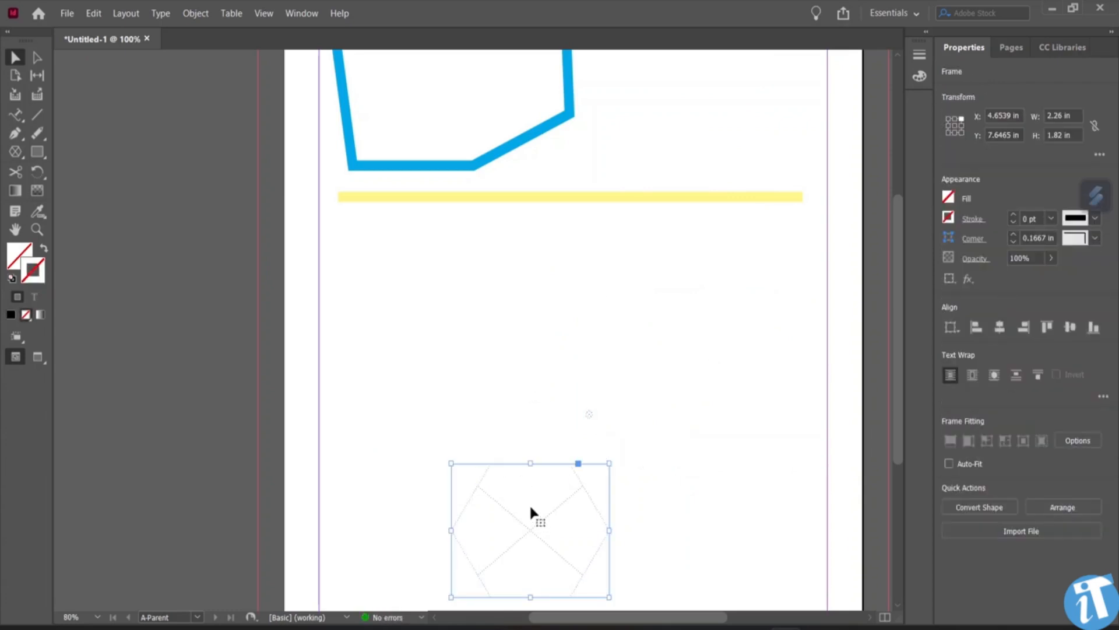
key("Delete")
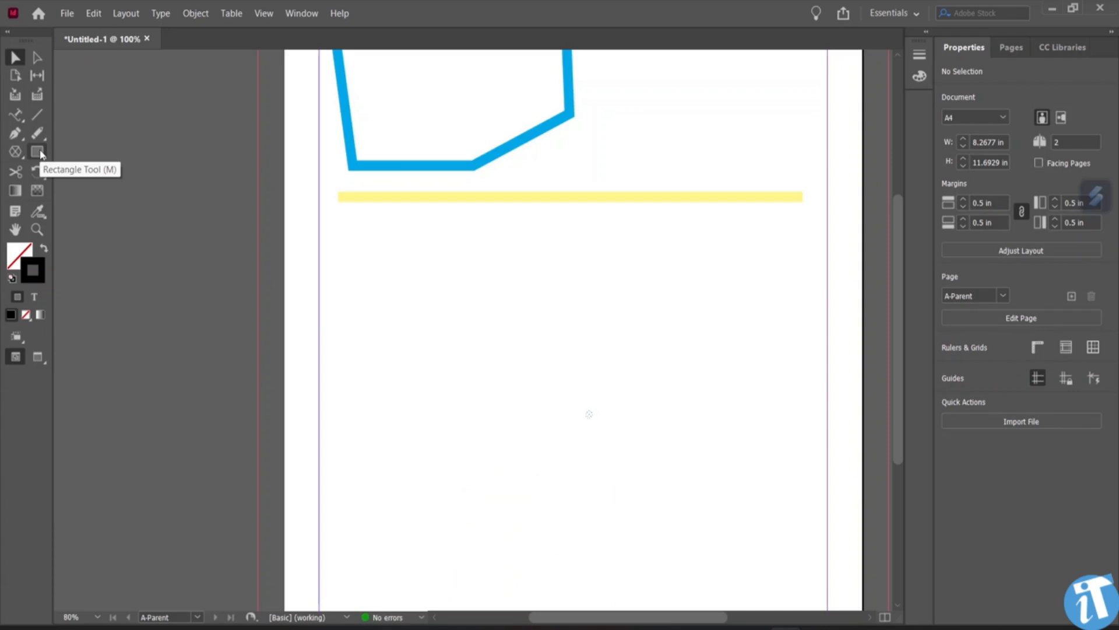
Step: Draw a rectangle about 3.8 by 2.74 in below the yellow line and fill it with C=100 M=0 Y=0 K=0
left_click(41, 154)
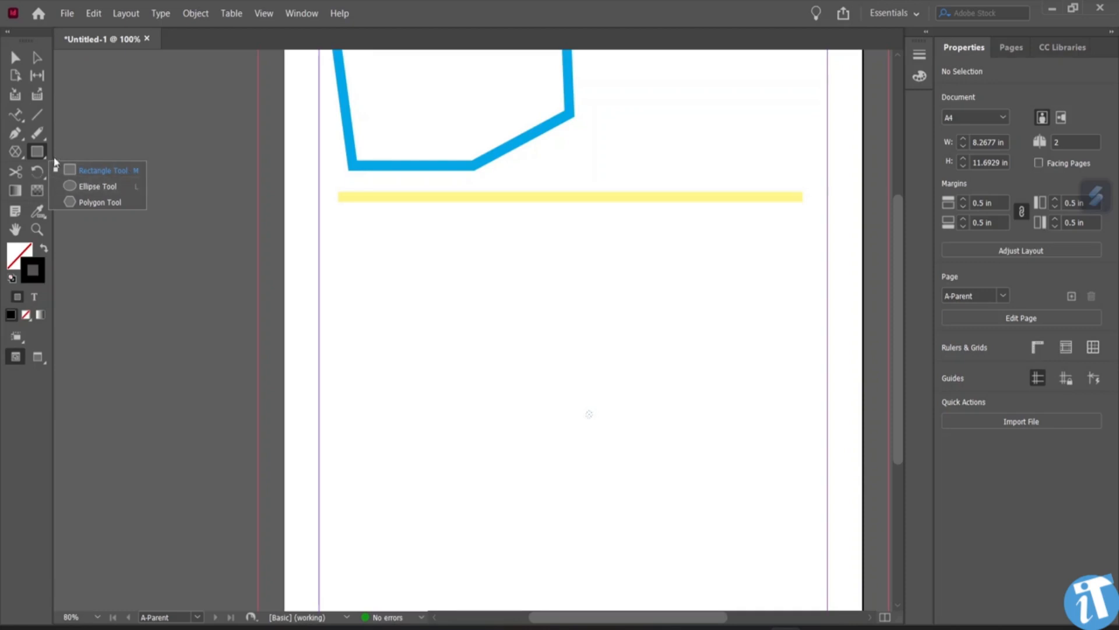
left_click_drag(352, 245, 618, 445)
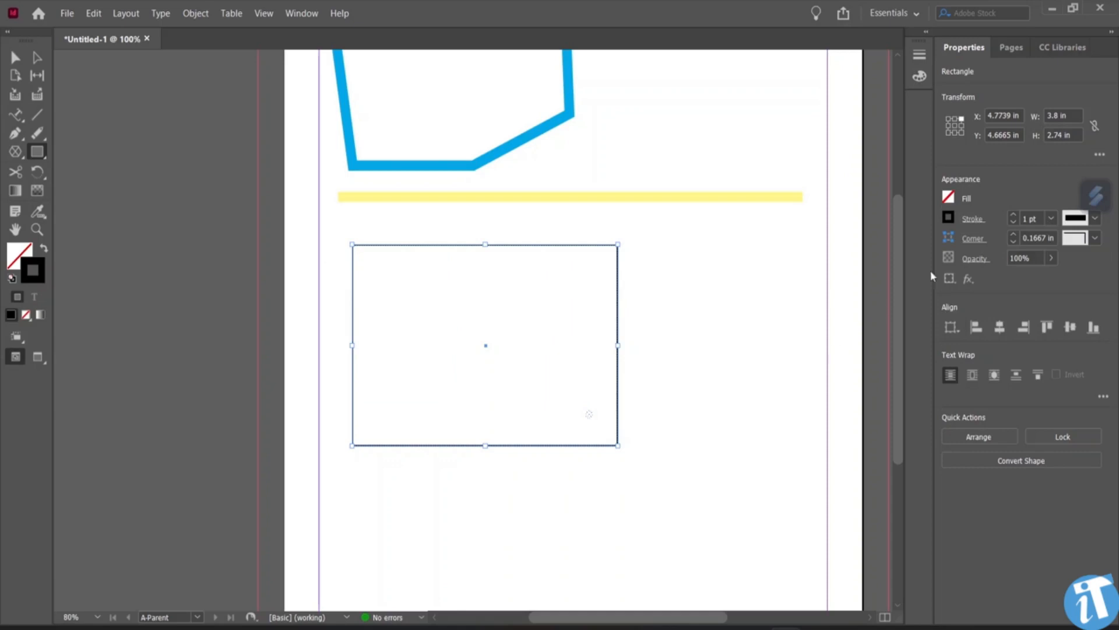
left_click(949, 200)
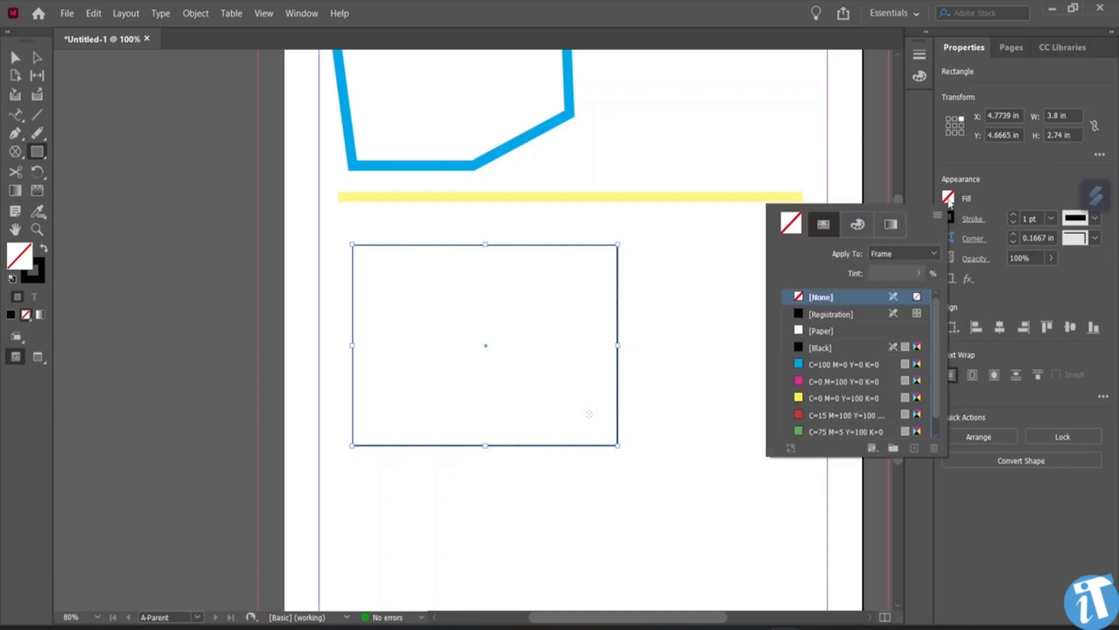
left_click(800, 363)
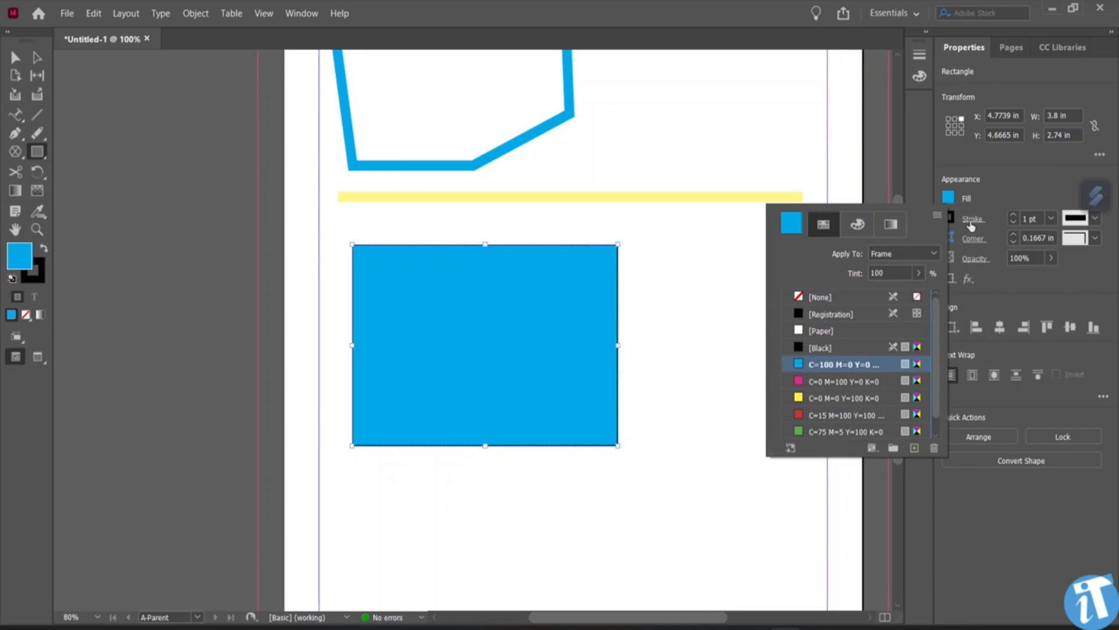
Step: Set the rectangle's stroke weight to 7 pt and its stroke colour to C=0 M=100 Y=0 K=0
left_click(971, 221)
left_click(971, 220)
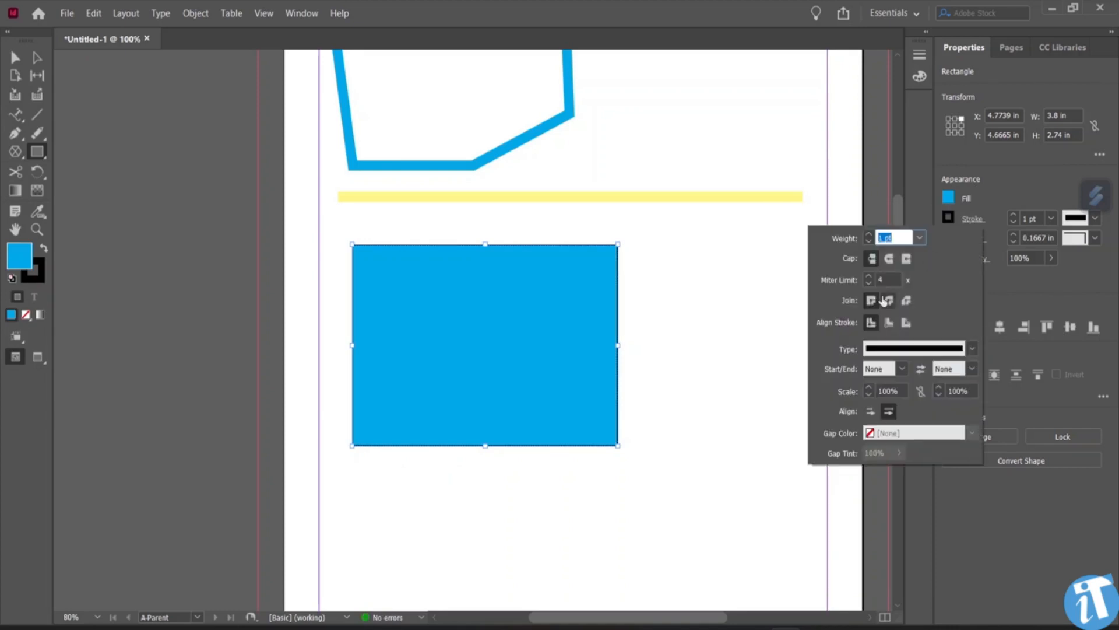
left_click(920, 239)
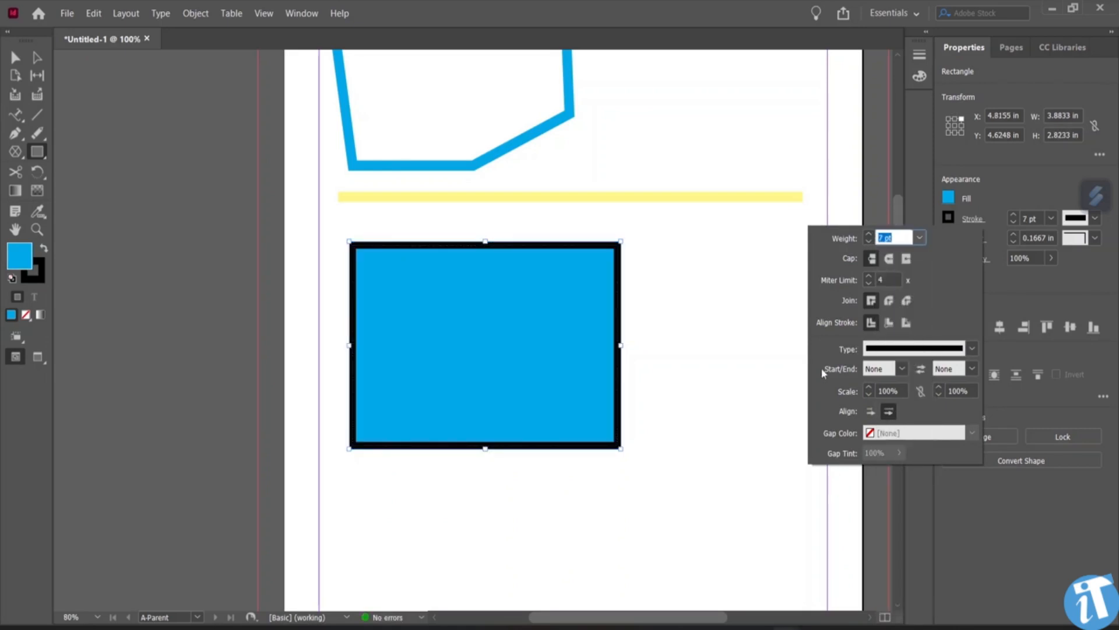
left_click(1024, 315)
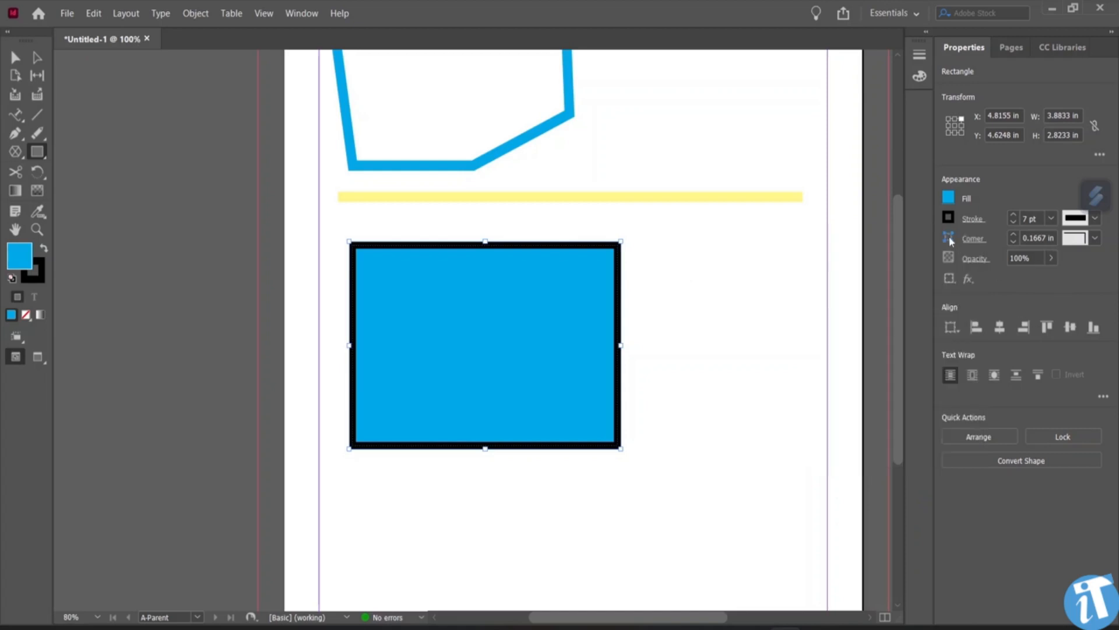
left_click(948, 220)
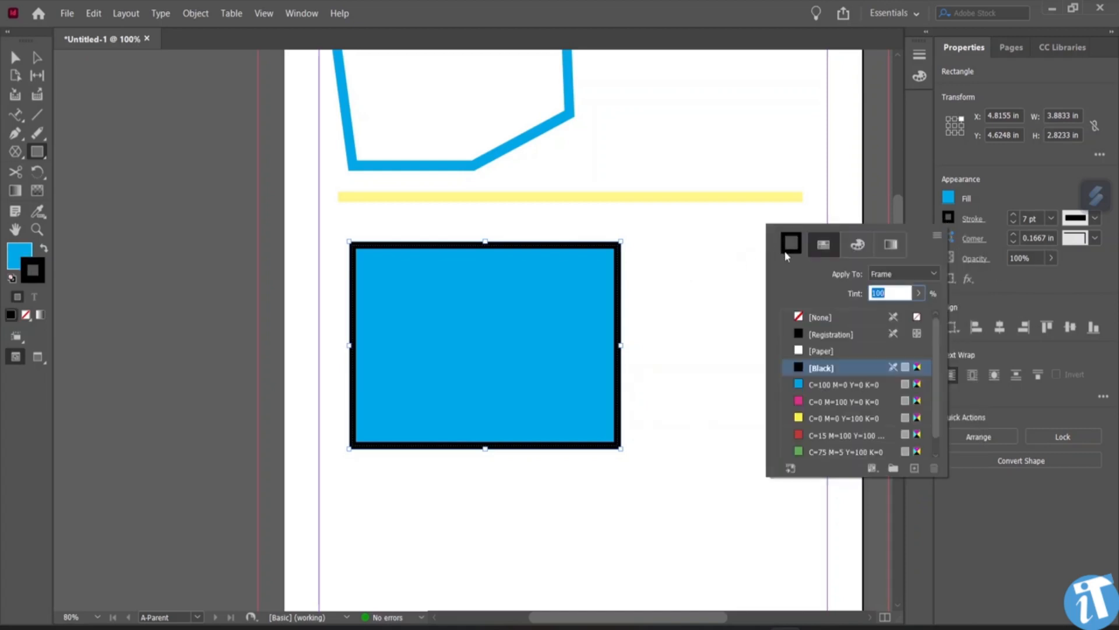
left_click(797, 401)
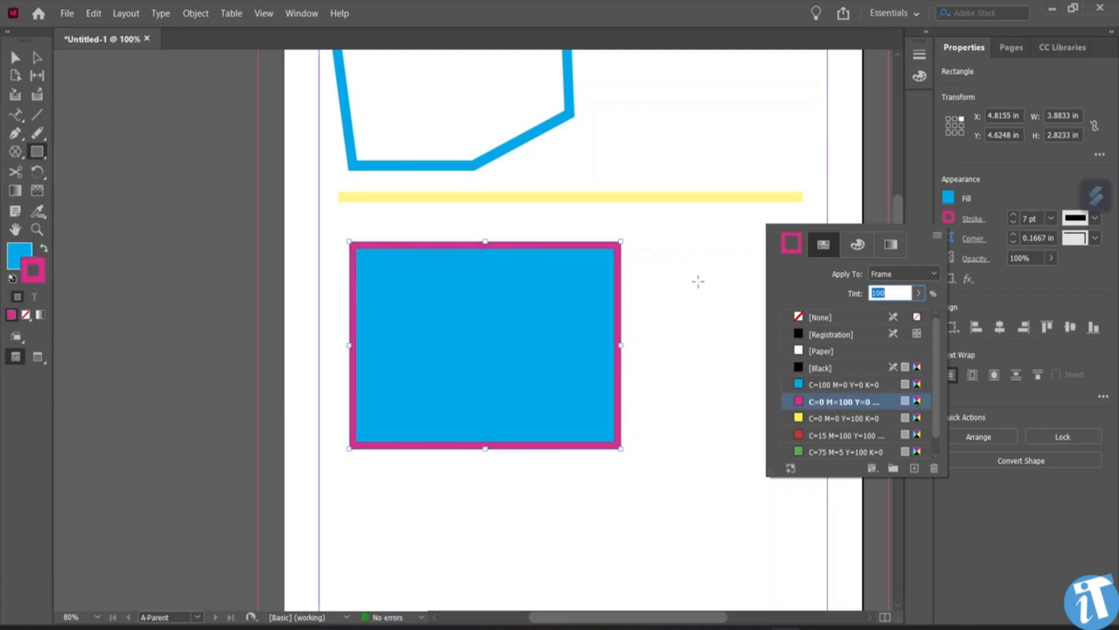
Step: Try a 0% tint on the rectangle's magenta stroke and set the tint to 44%
left_click(861, 247)
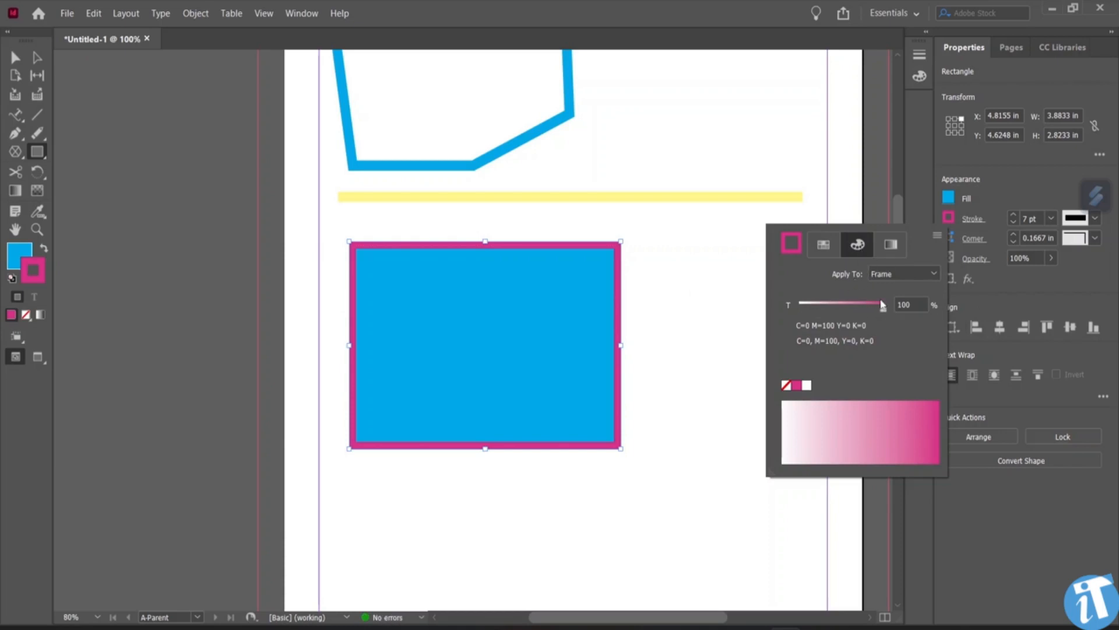
left_click_drag(884, 308, 789, 314)
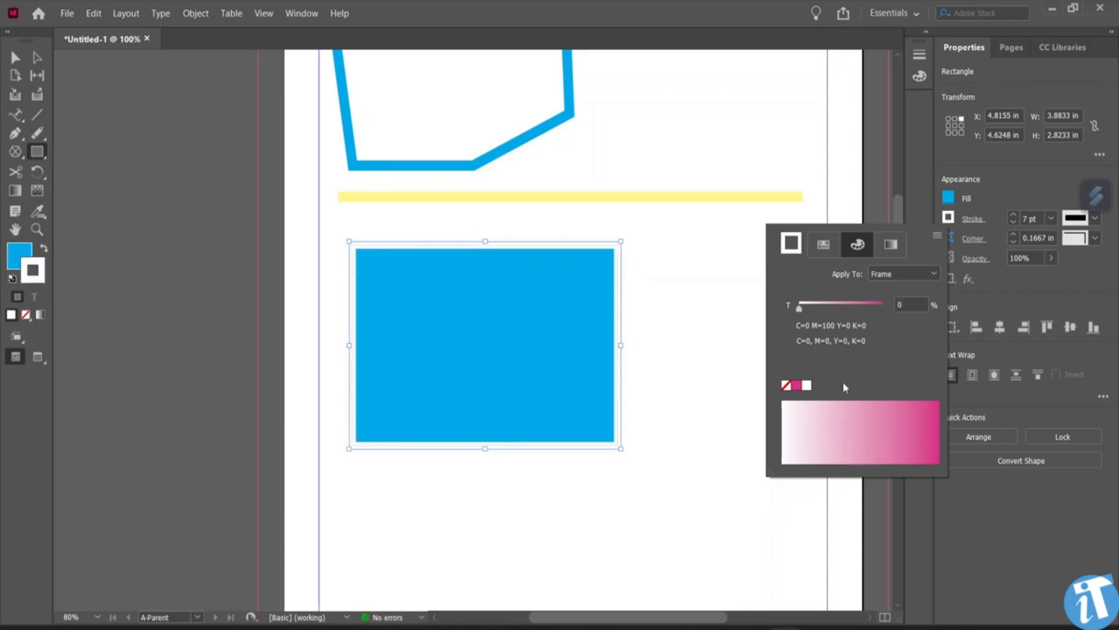
left_click_drag(800, 311, 836, 308)
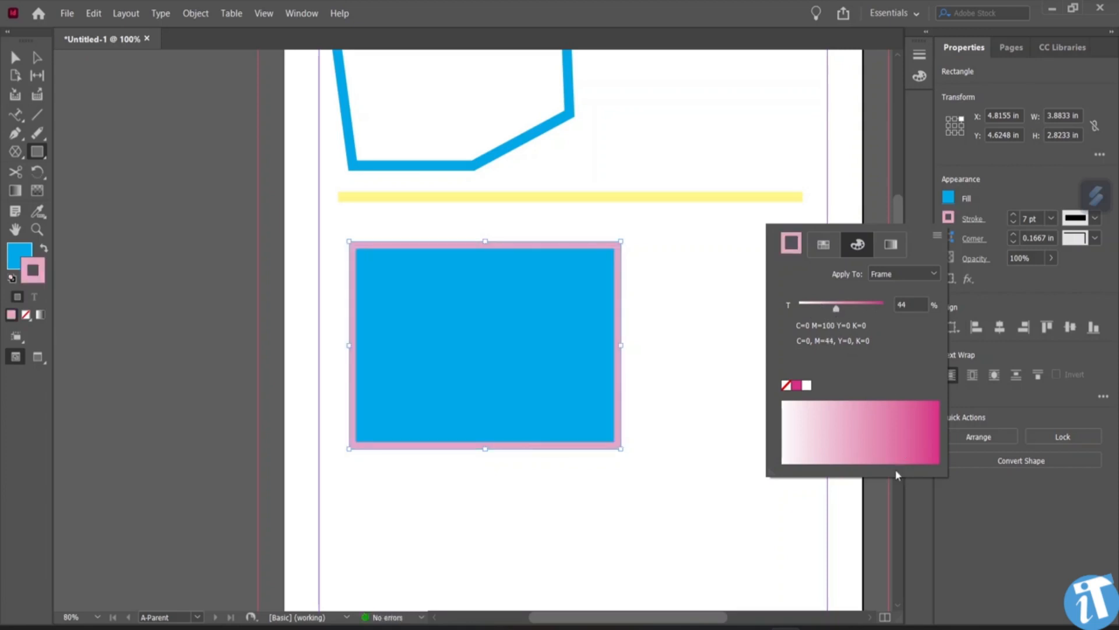
left_click(713, 501)
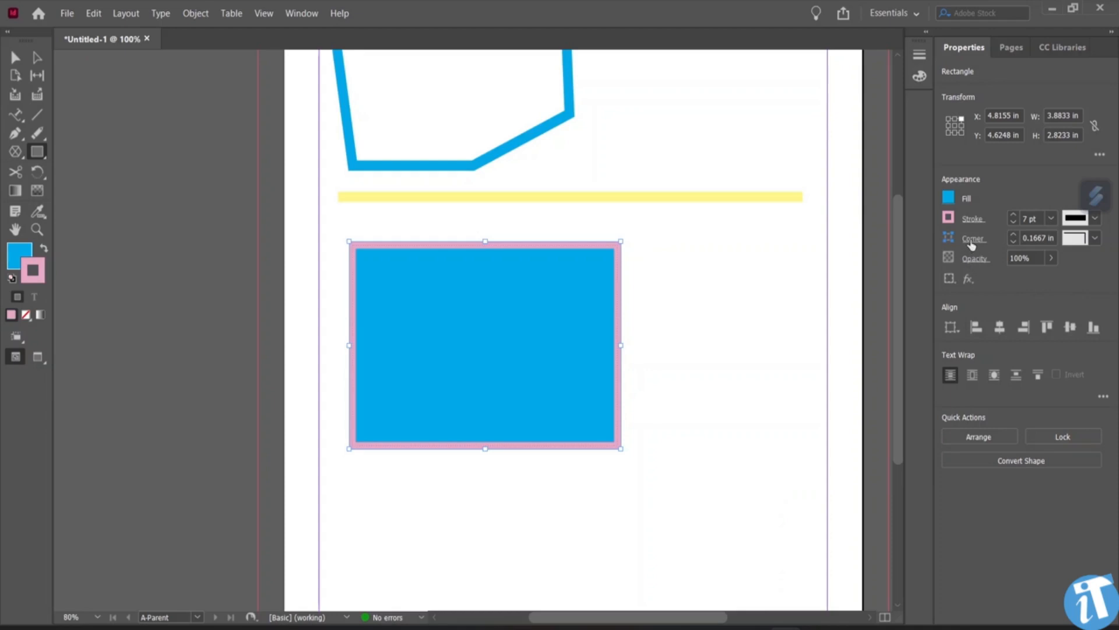
Step: Raise the rectangle's corner size to 2.4375 in
left_click(1013, 242)
left_click(1013, 234)
left_click(1013, 234)
left_click(1013, 234)
left_click(1013, 233)
left_click(1013, 233)
left_click(1013, 234)
left_click(1013, 234)
left_click(1013, 234)
left_click(1014, 233)
left_click(1013, 234)
left_click(1013, 234)
left_click(1013, 234)
left_click(1014, 234)
left_click(1014, 234)
left_click(1014, 233)
left_click(1014, 234)
left_click(1014, 233)
left_click(1014, 234)
left_click(1013, 234)
left_click(1014, 234)
left_click(1014, 233)
left_click(1014, 234)
left_click(1014, 234)
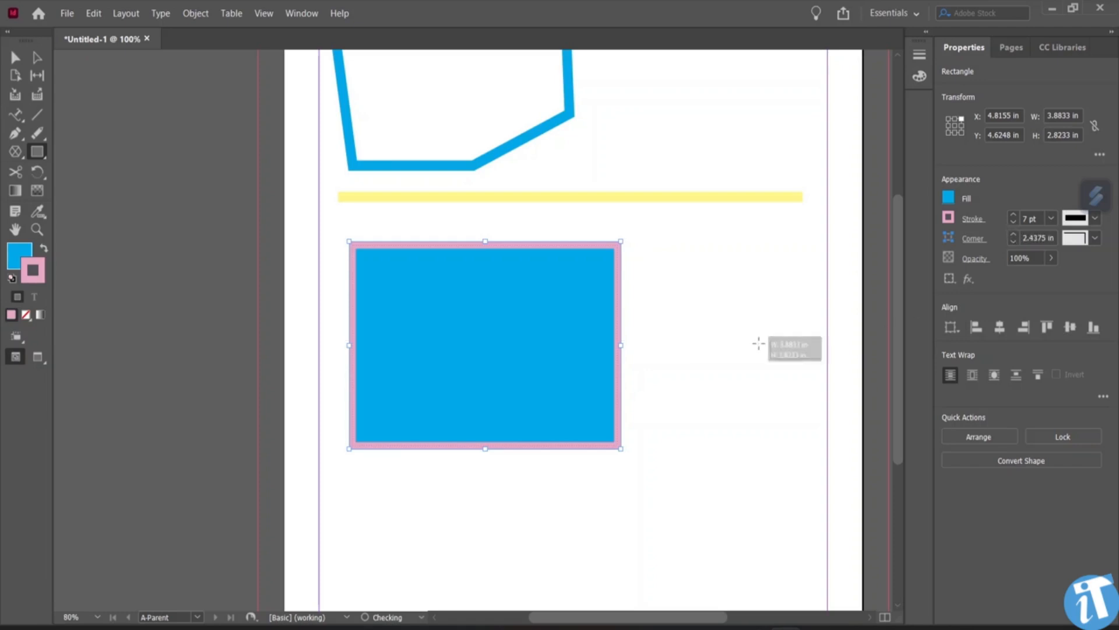
left_click(758, 344)
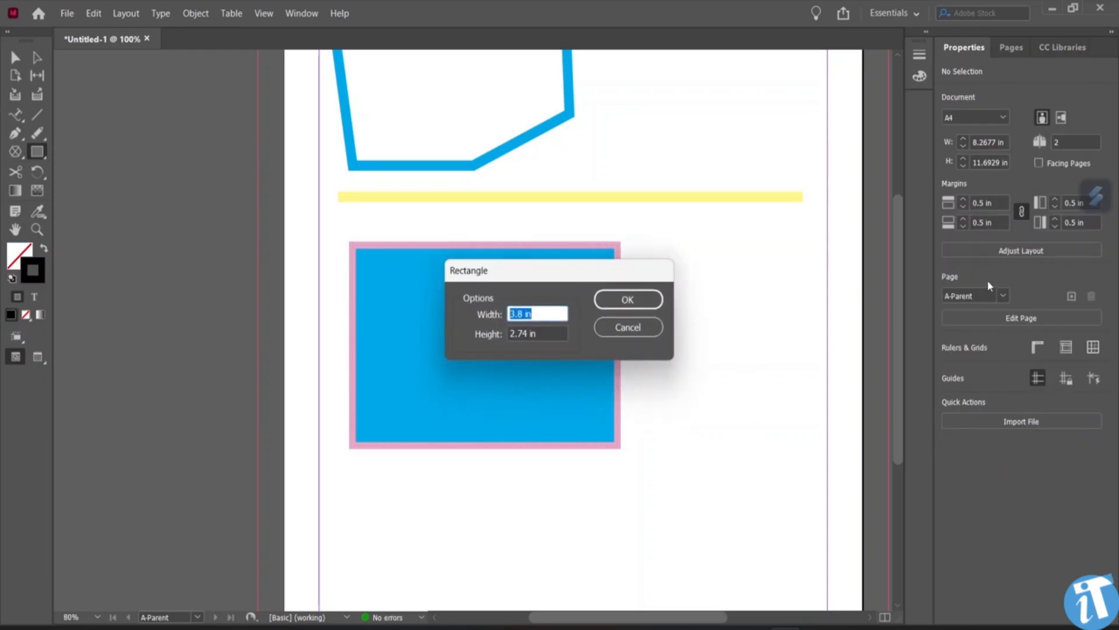
left_click(647, 327)
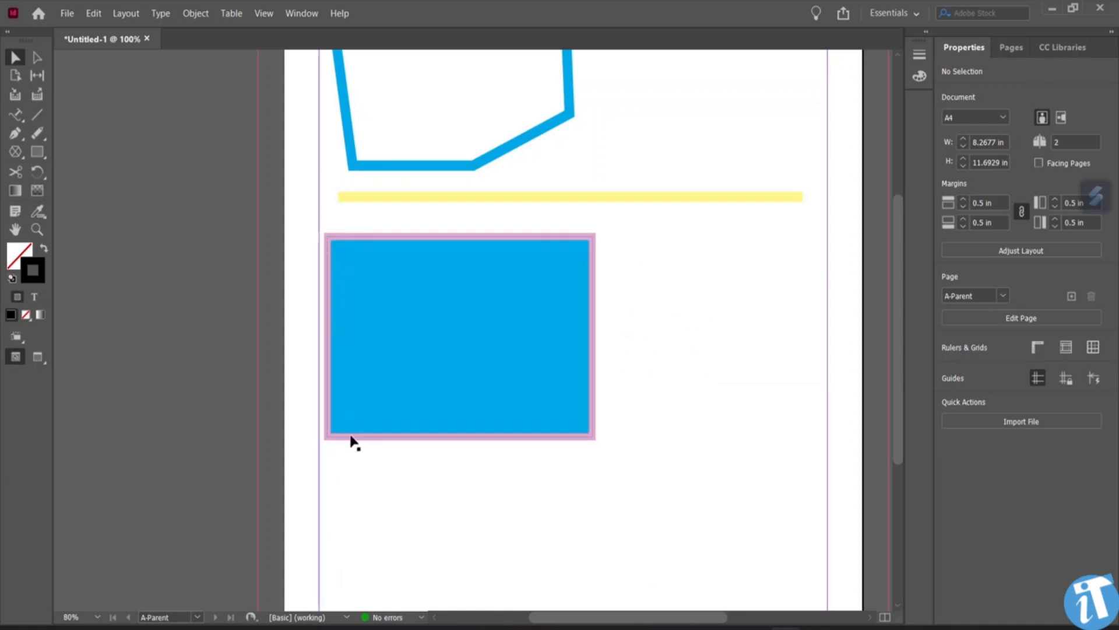
Step: Apply a white-to-black gradient across the rectangle's stroke from its left edge to its right edge with the Gradient Swatch tool
left_click(16, 194)
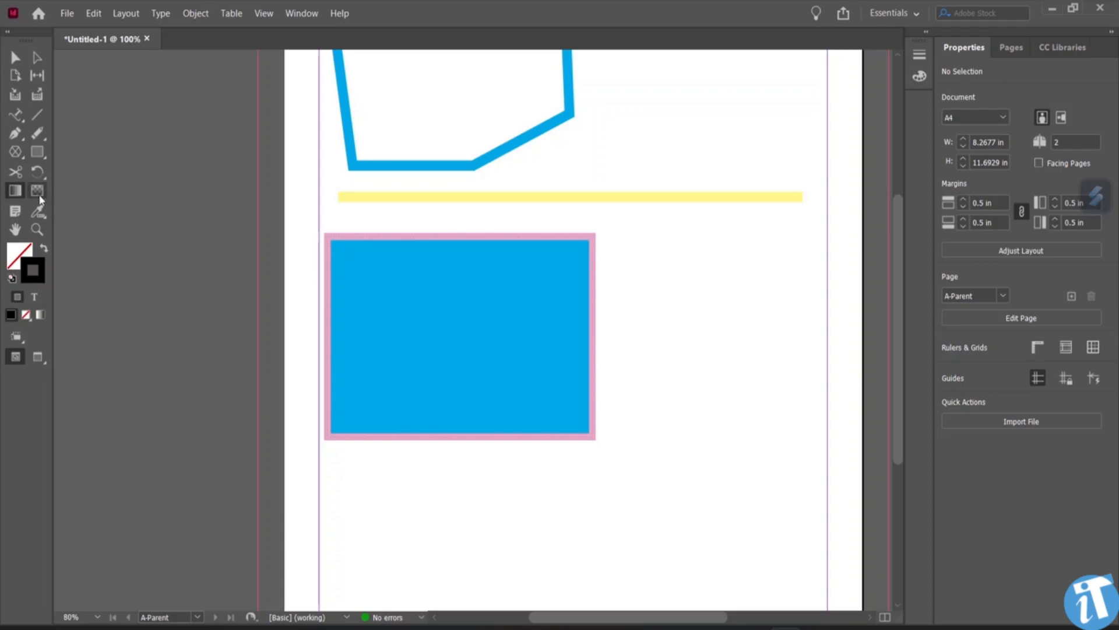
left_click(370, 308)
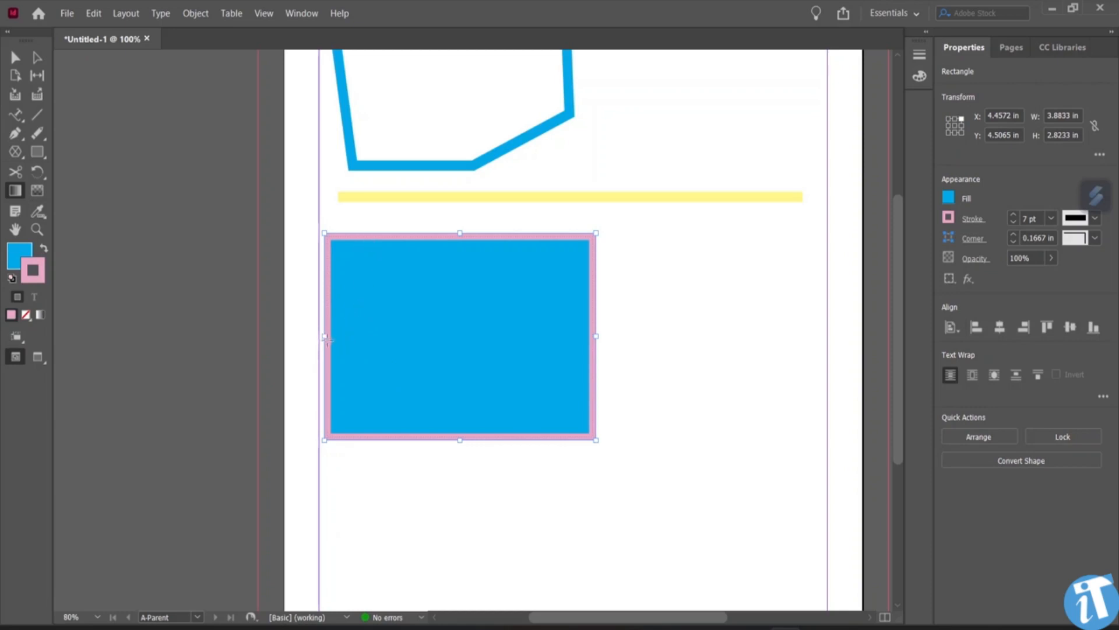
mouse_move(325, 336)
left_mouse_down()
mouse_move(460, 347)
mouse_move(597, 336)
left_mouse_up()
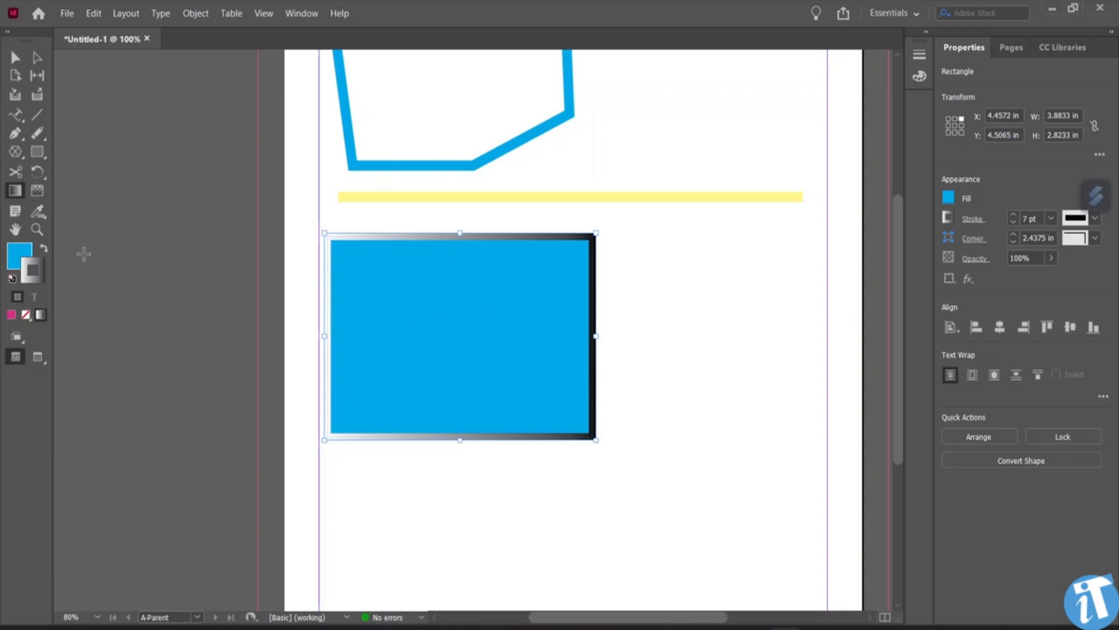
Step: Give the rectangle a gradient fill and fade it out from the upper to the lower edge with the Gradient Feather tool
left_click(19, 255)
left_click(41, 315)
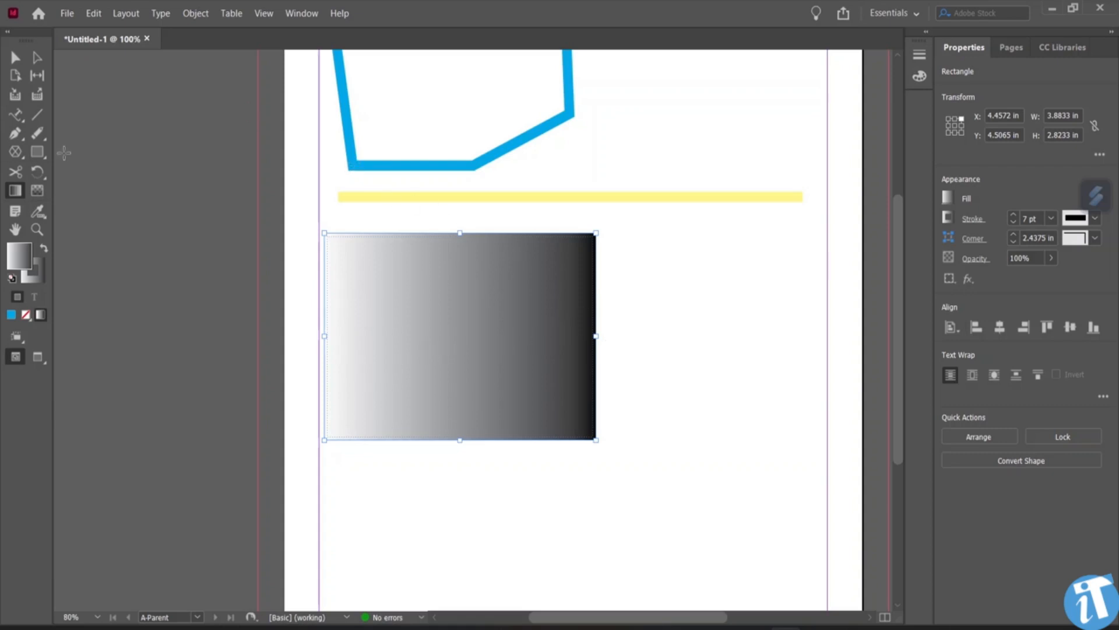
left_click(37, 197)
left_click_drag(460, 231, 457, 444)
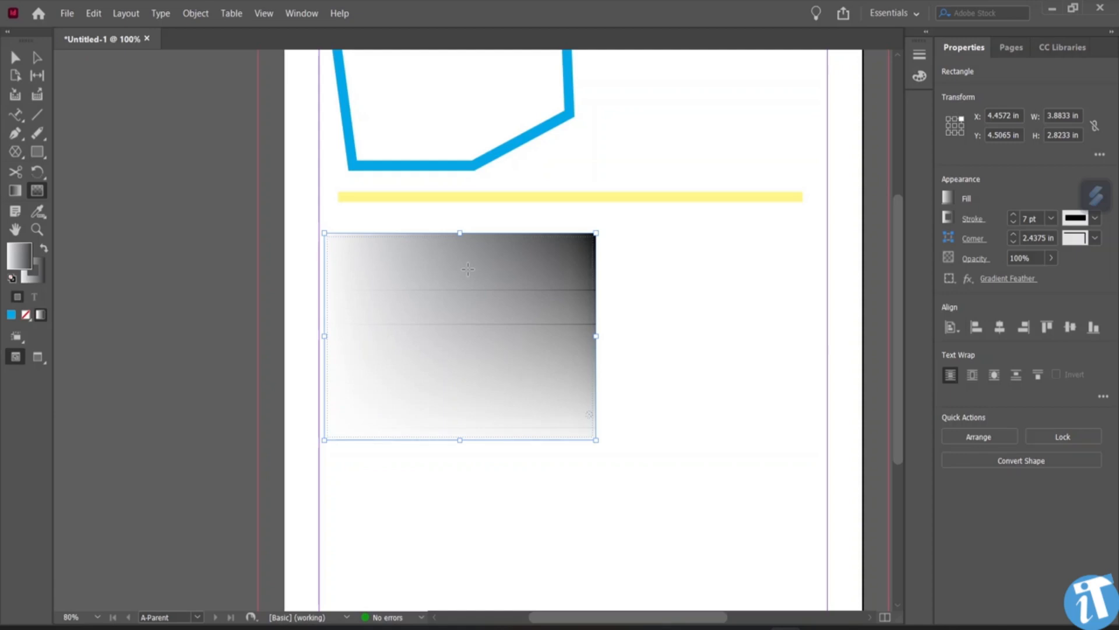
Step: Switch the rectangle's fill to solid cyan, back to the gradient, and finally to none
left_click(11, 316)
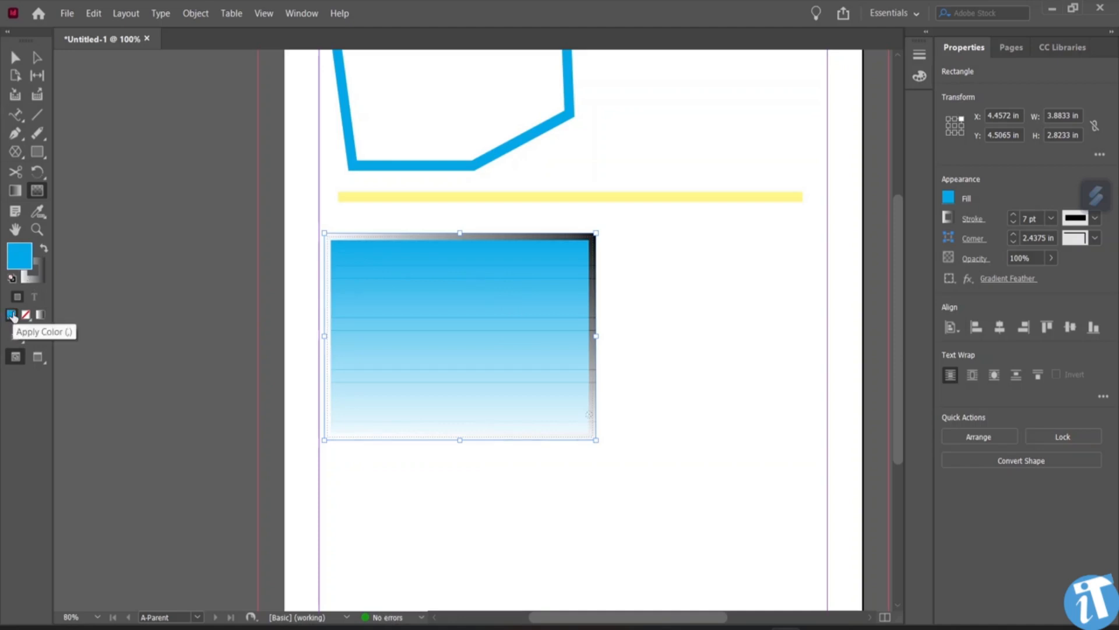
left_click(40, 318)
left_click(25, 318)
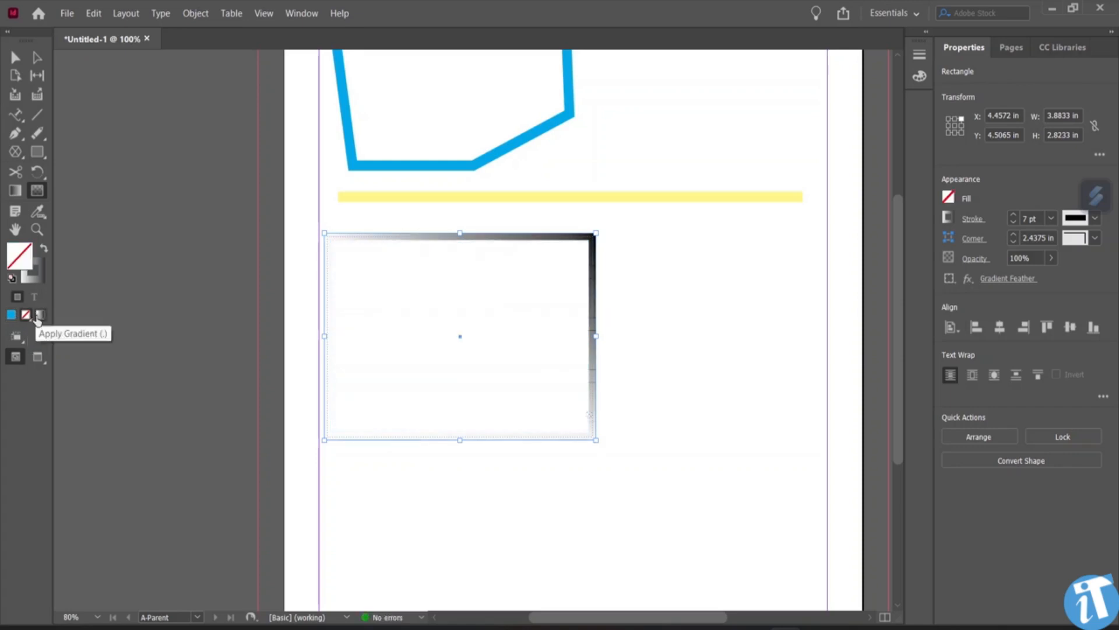
Step: Try gradient, cyan, red and magenta fills on the rectangle and settle on the yellow swatch C=0 M=0 Y=100 K=0
left_click(39, 316)
left_click(11, 316)
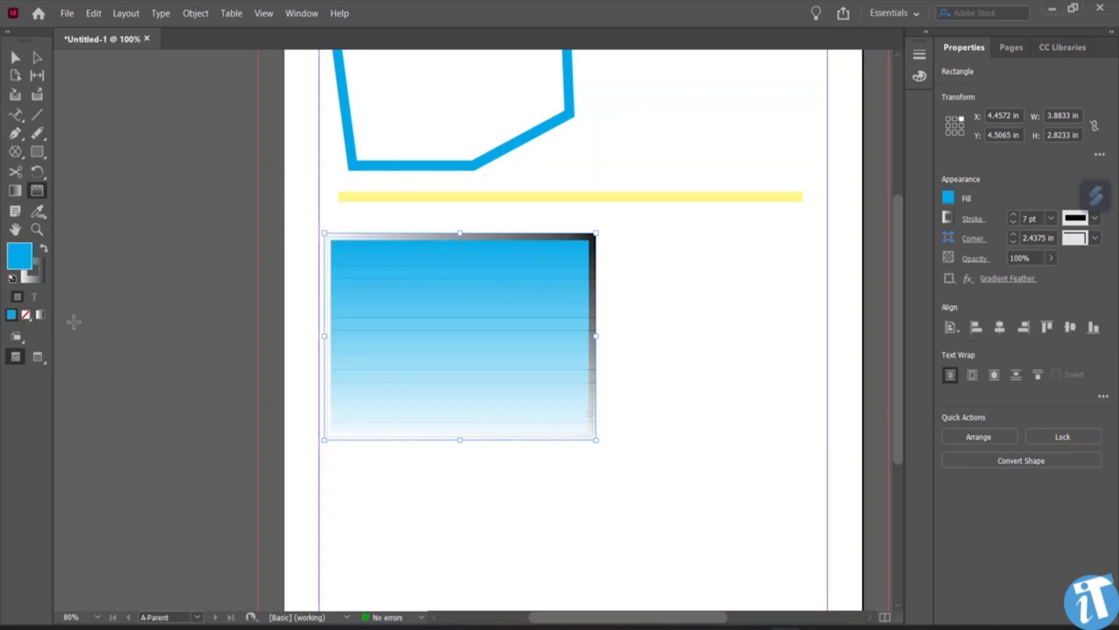
left_click(949, 199)
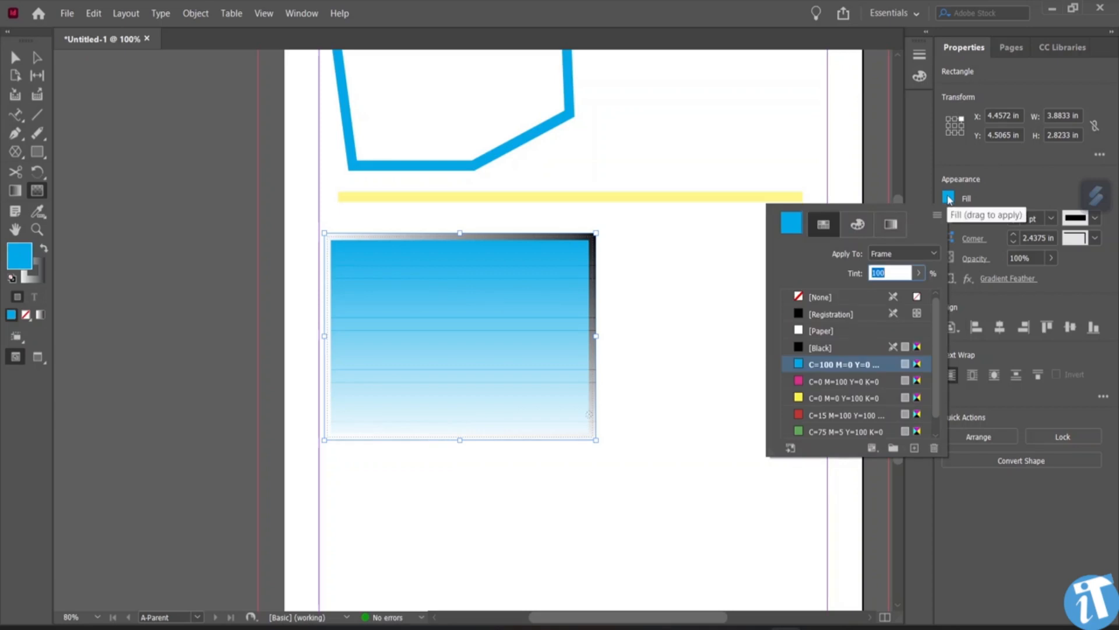
left_click(800, 414)
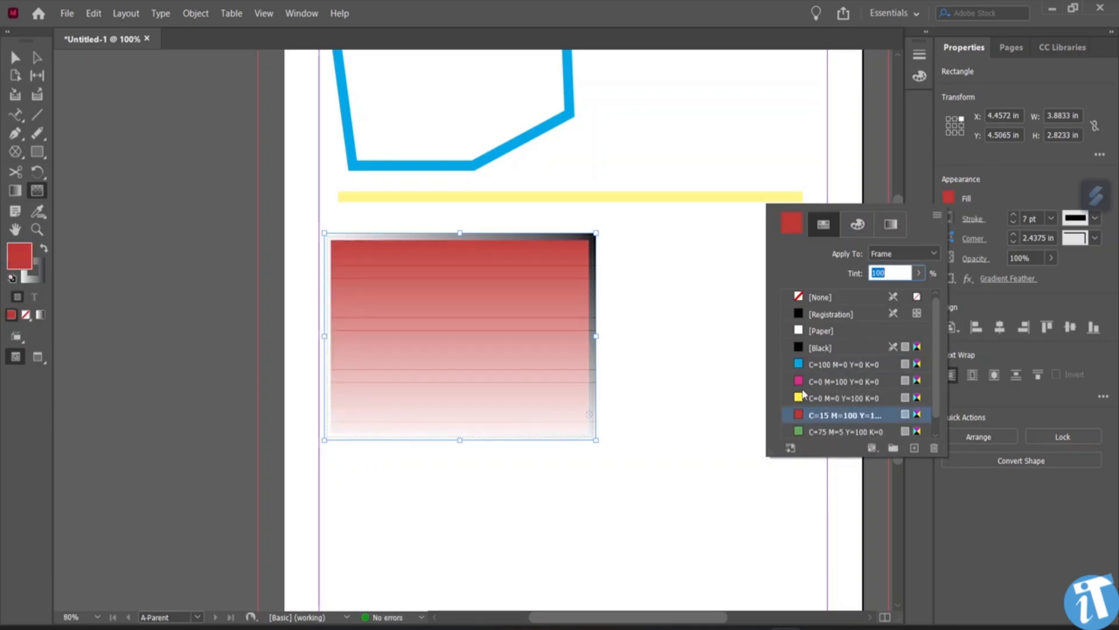
left_click(801, 383)
left_click(801, 399)
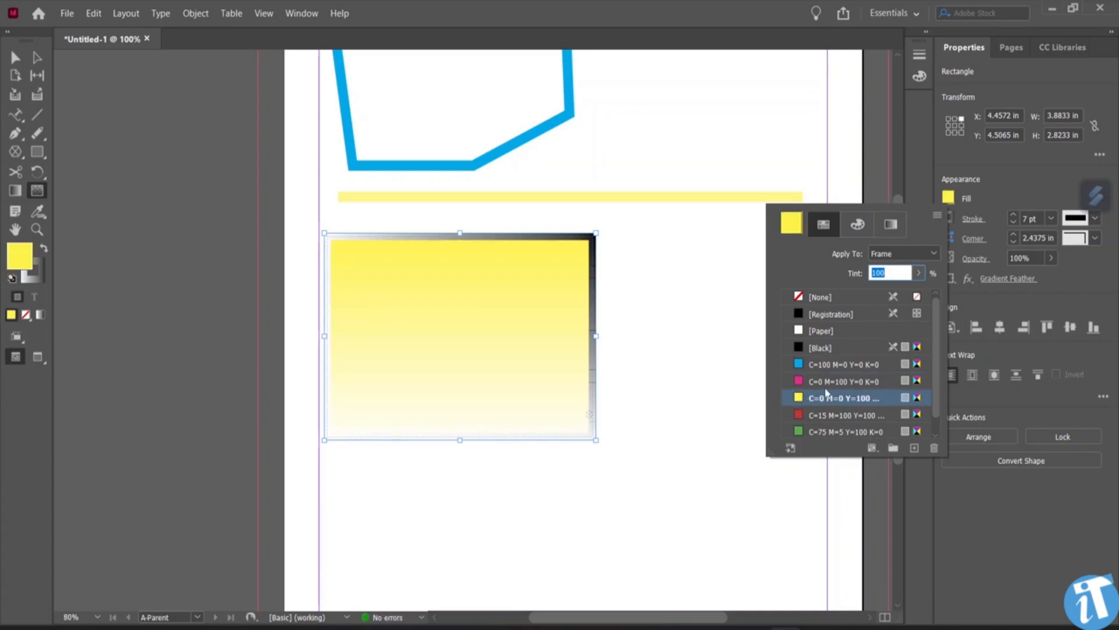
left_click(855, 226)
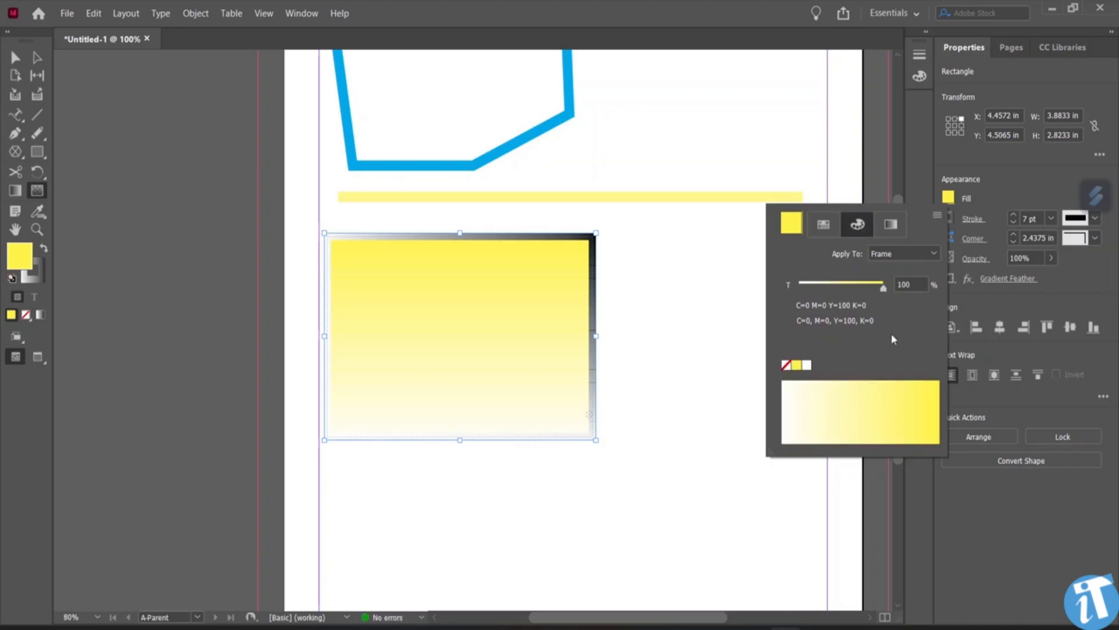
left_click(891, 224)
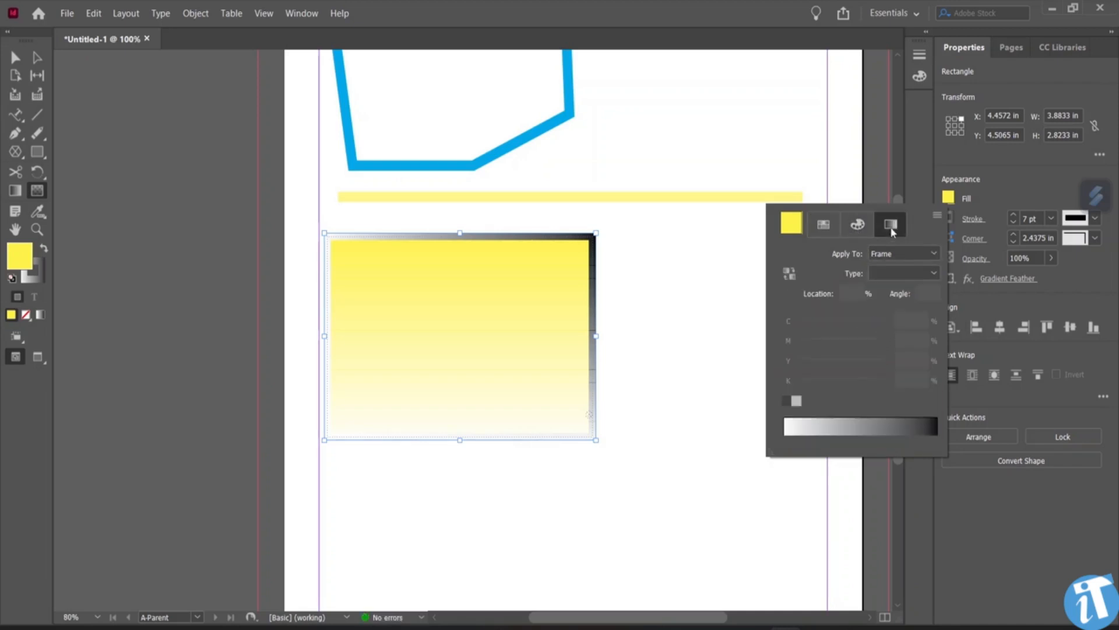
left_click(655, 310)
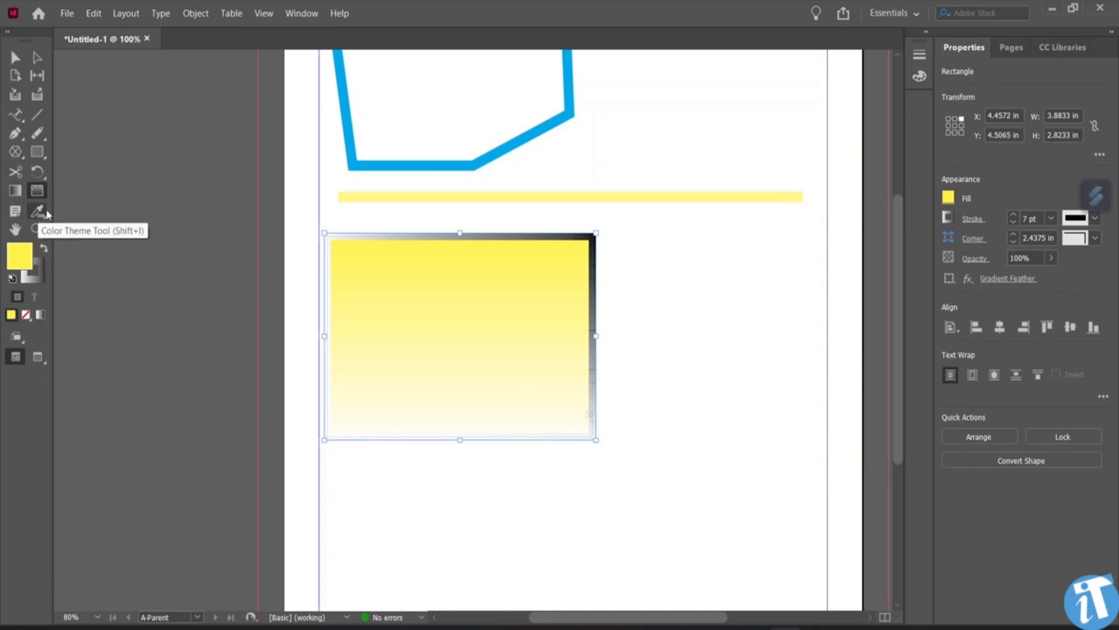
Step: Pan around the page with the Hand tool and deselect the rectangle
left_click(16, 215)
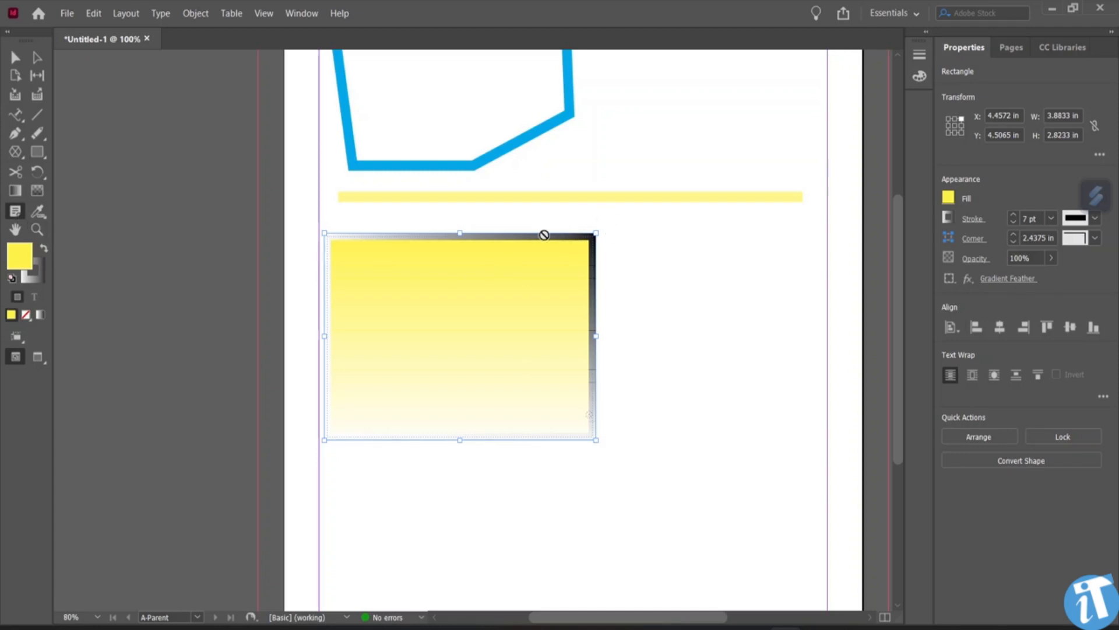
left_click(16, 229)
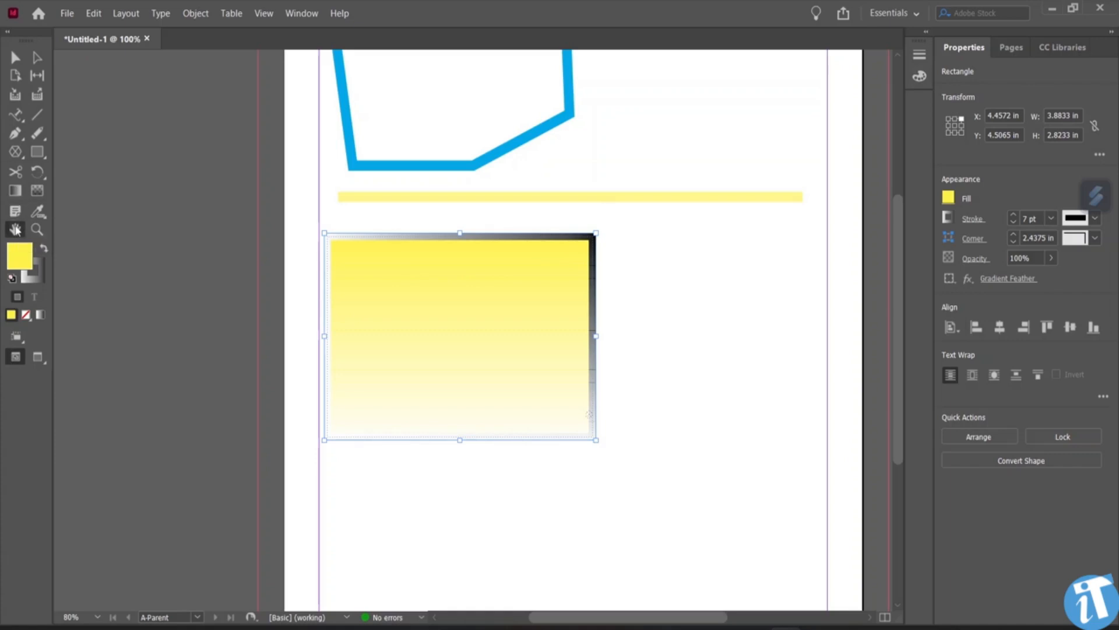
left_click_drag(424, 309, 289, 302)
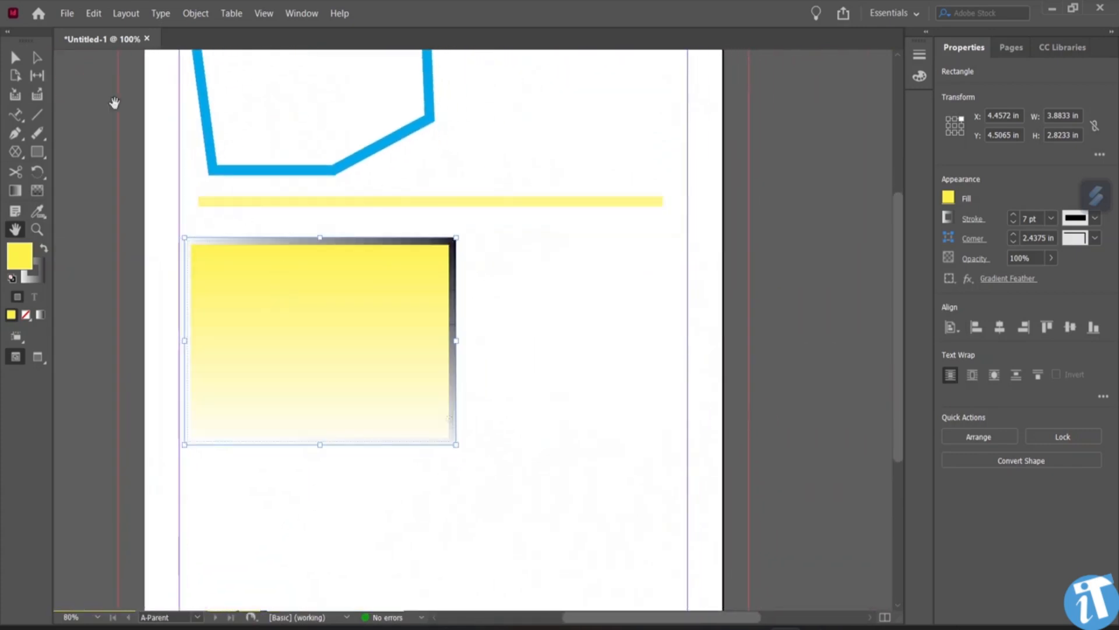
left_click(15, 58)
left_click(553, 283)
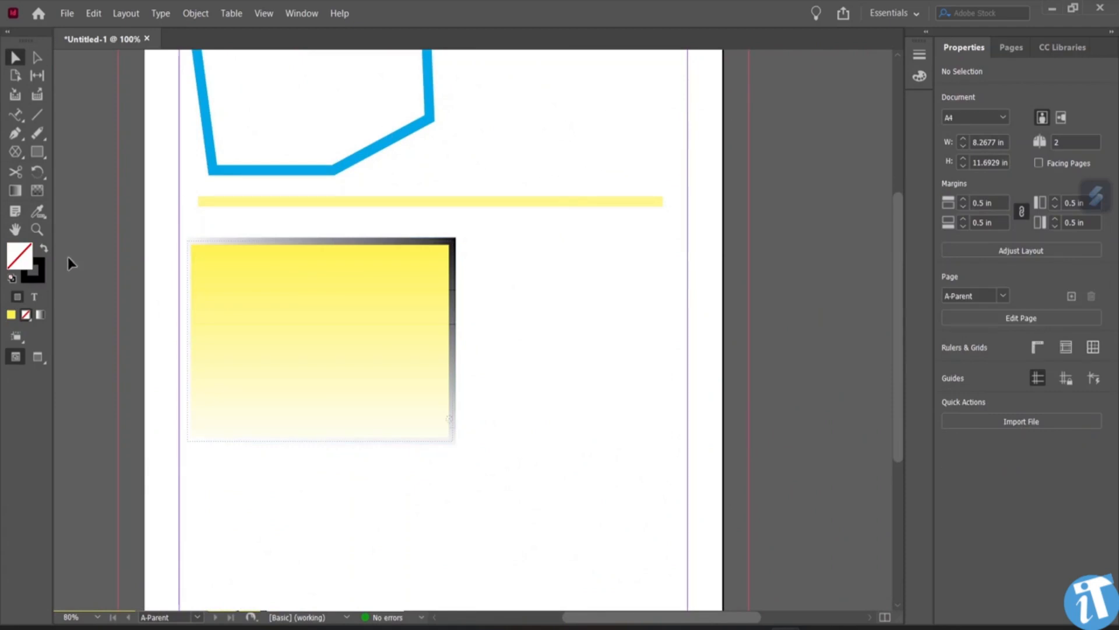
left_click(15, 230)
left_click_drag(488, 241, 505, 211)
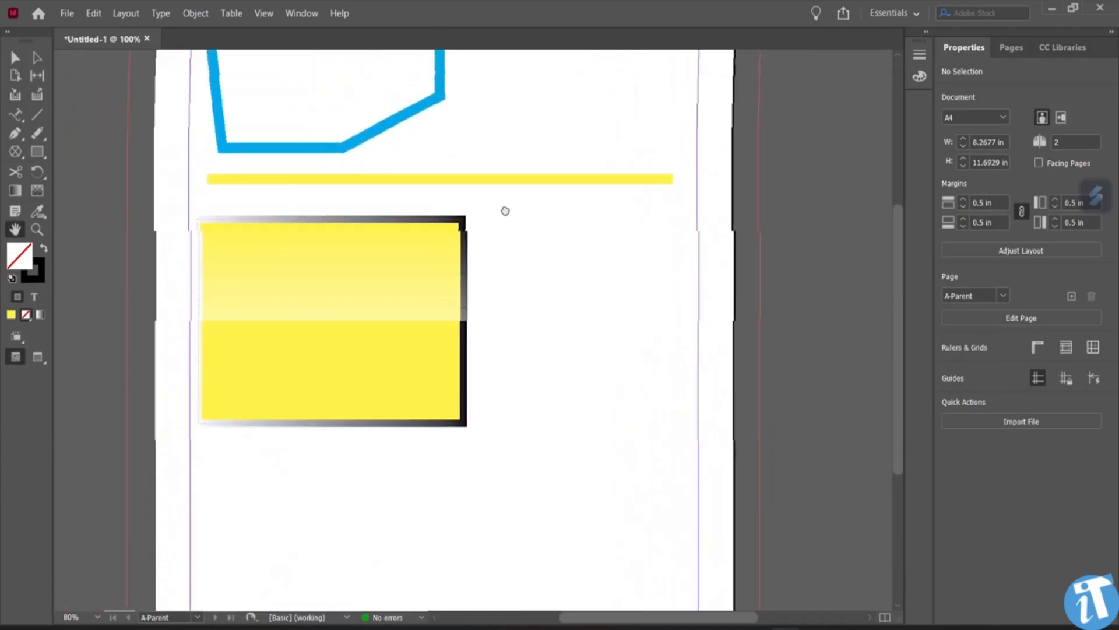
Step: Zoom in twice beside the rectangle with the Zoom tool, and zoom back out to 60% to view the polygon, line and rectangle
left_click(39, 232)
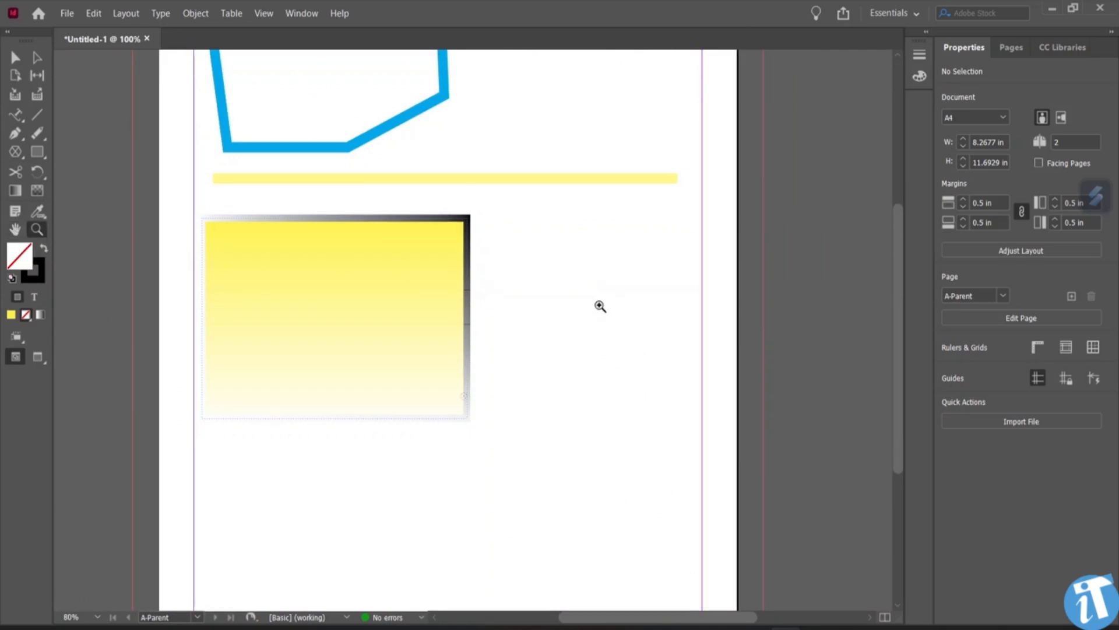
left_click(575, 296)
left_click(436, 297)
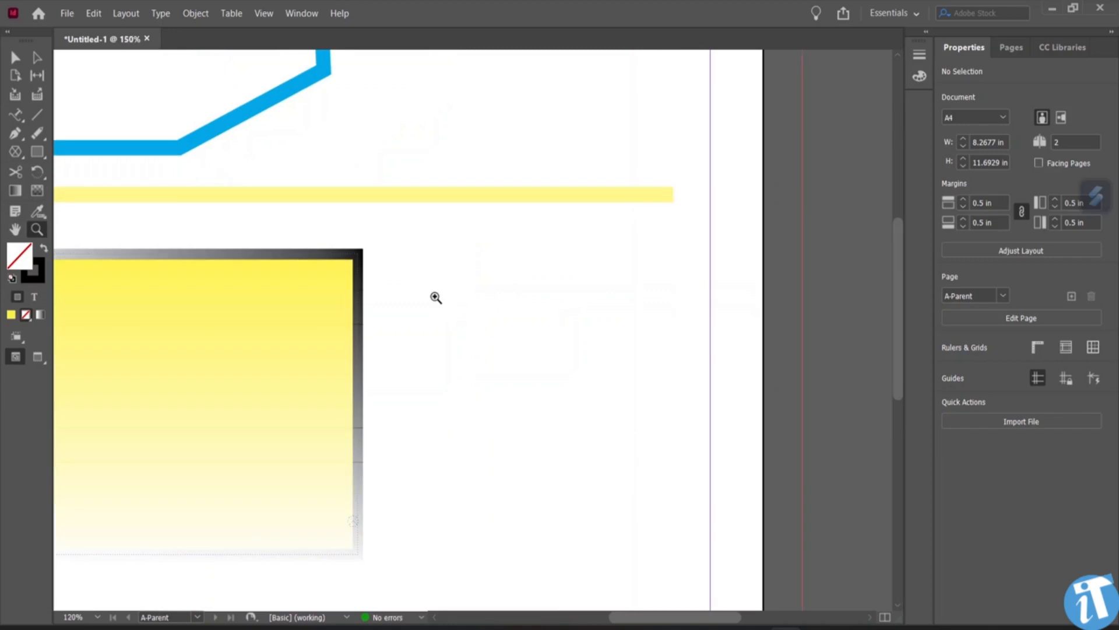
scroll(436, 298, "down", 3)
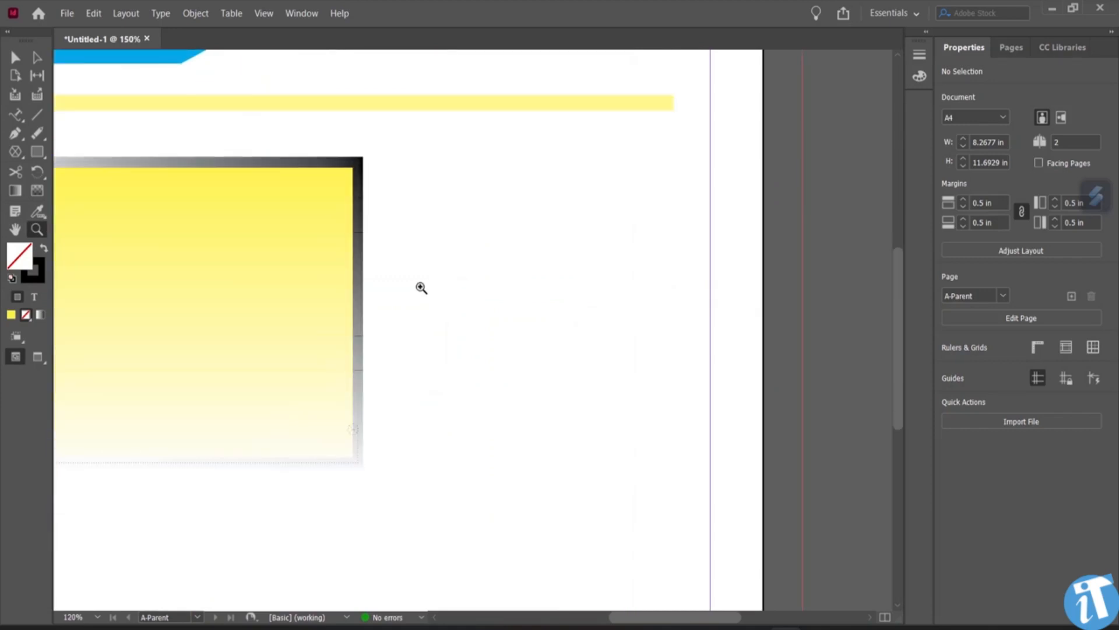
right_click(403, 260)
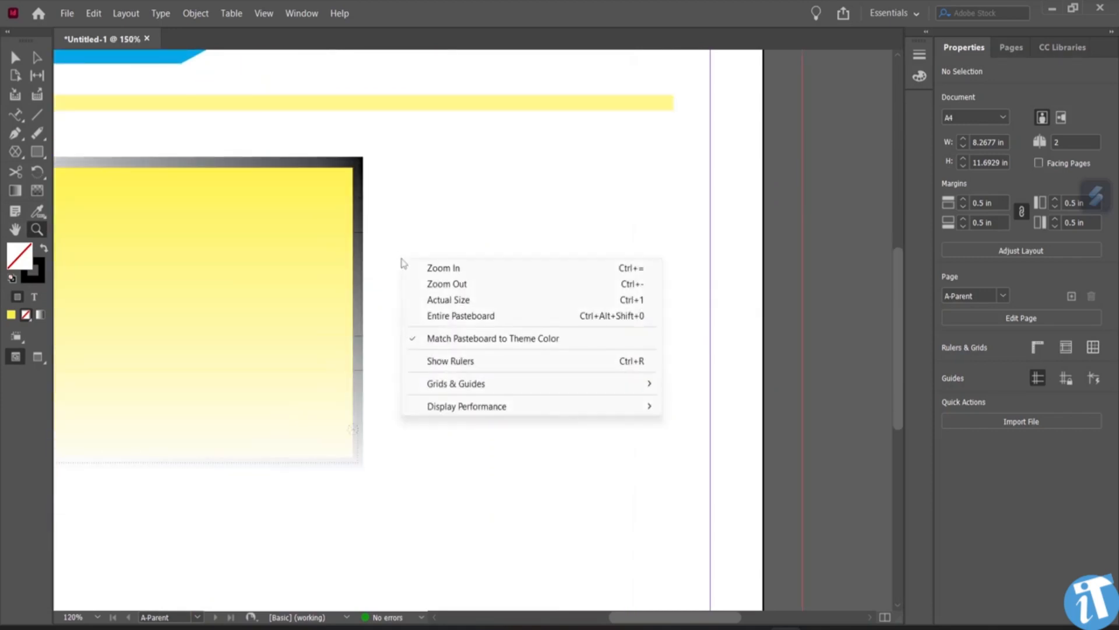
left_click(438, 283)
right_click(425, 257)
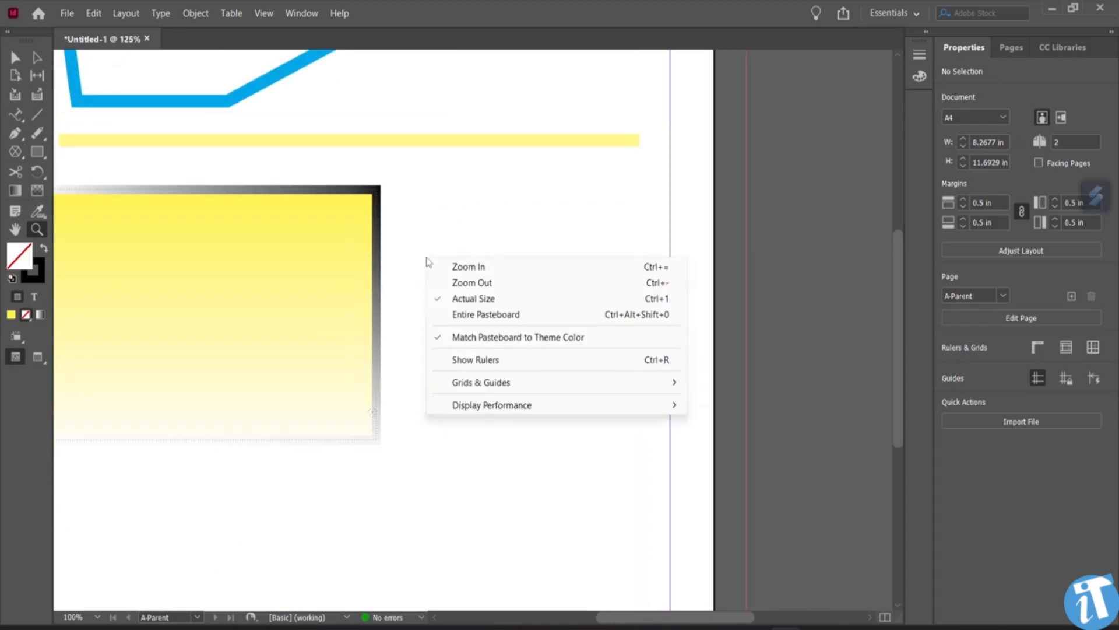
left_click(449, 283)
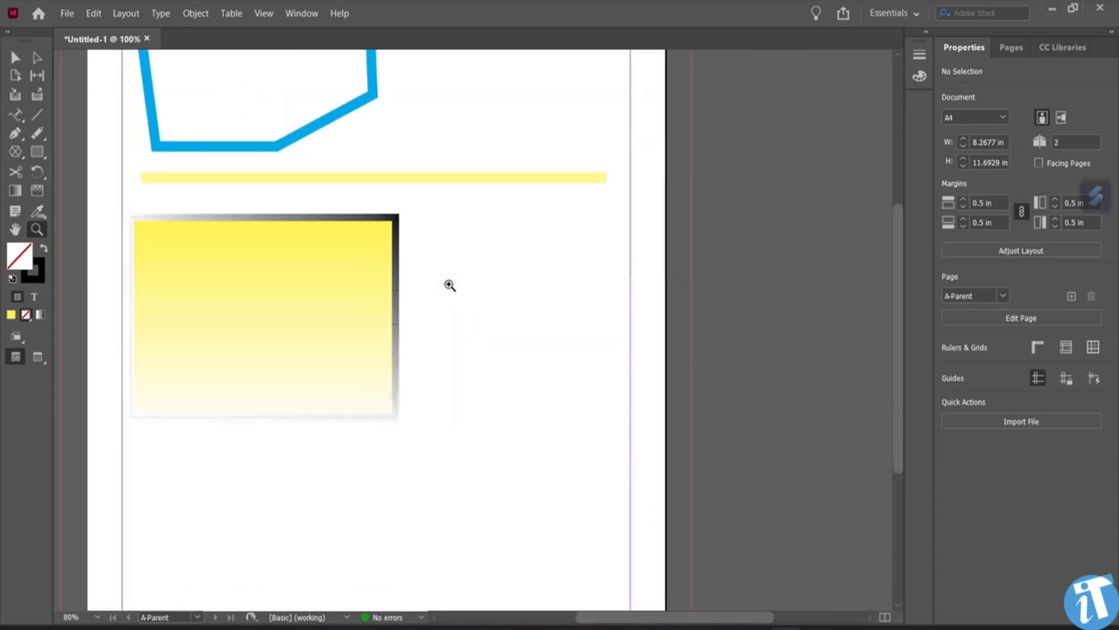
right_click(449, 285)
left_click(470, 309)
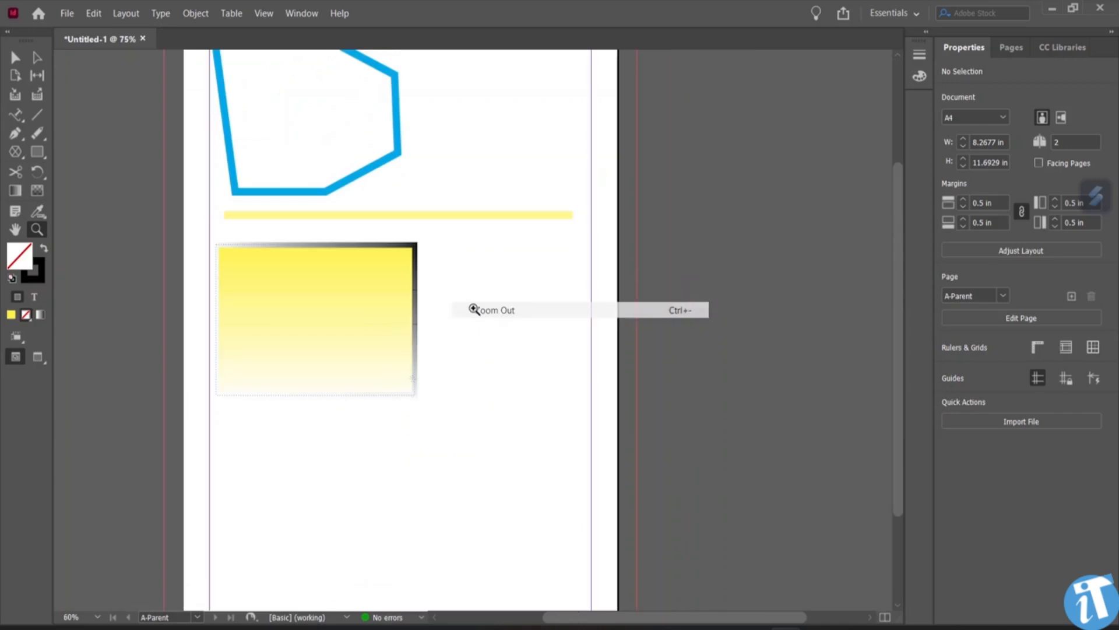
scroll(433, 230, "up", 2)
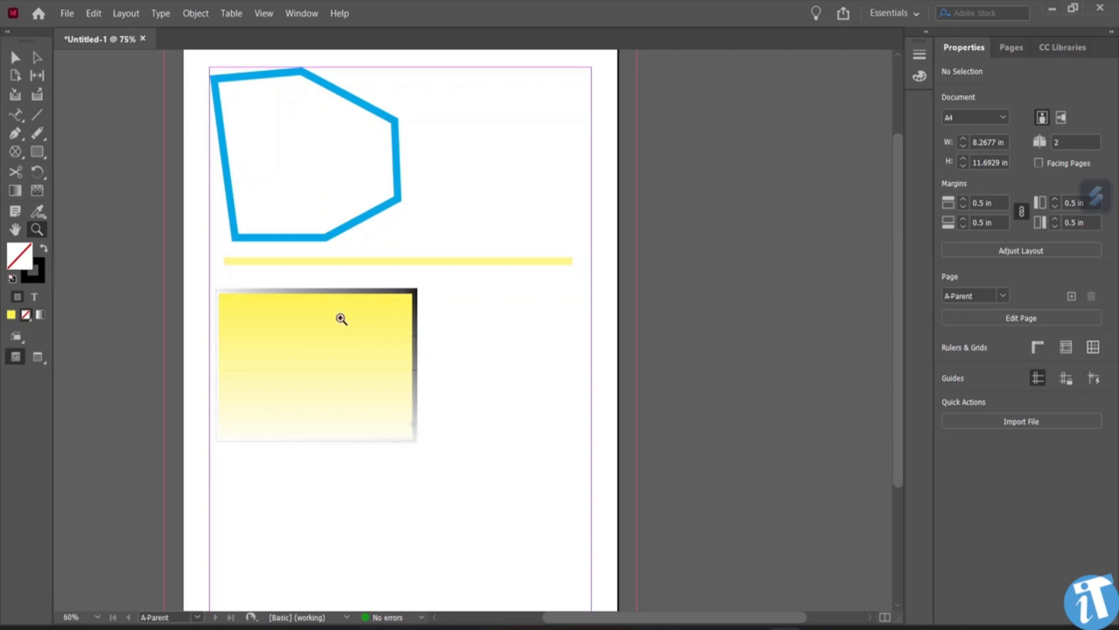
Step: Swap the fill and stroke colors of the rectangle and of the blue-outlined polygon
left_click(16, 57)
left_click(292, 328)
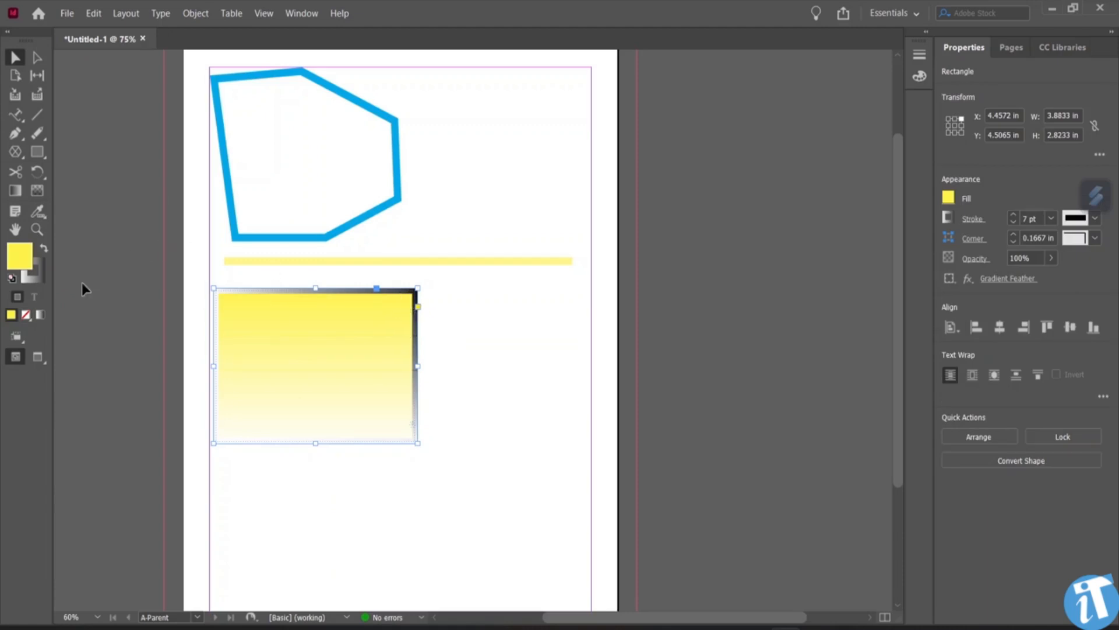
left_click(44, 249)
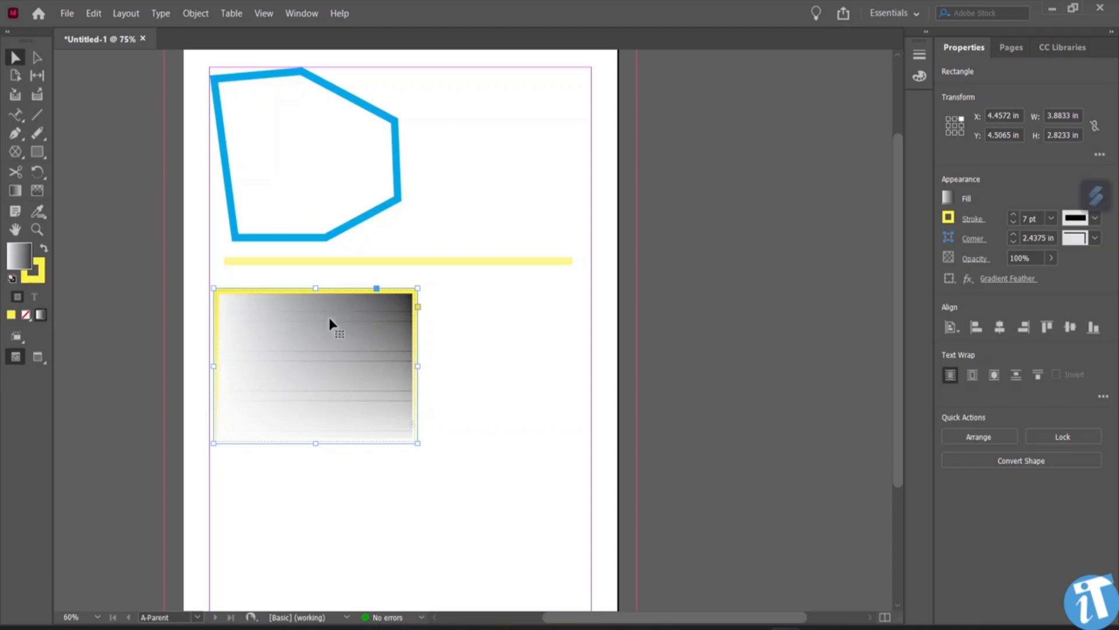
left_click(326, 237)
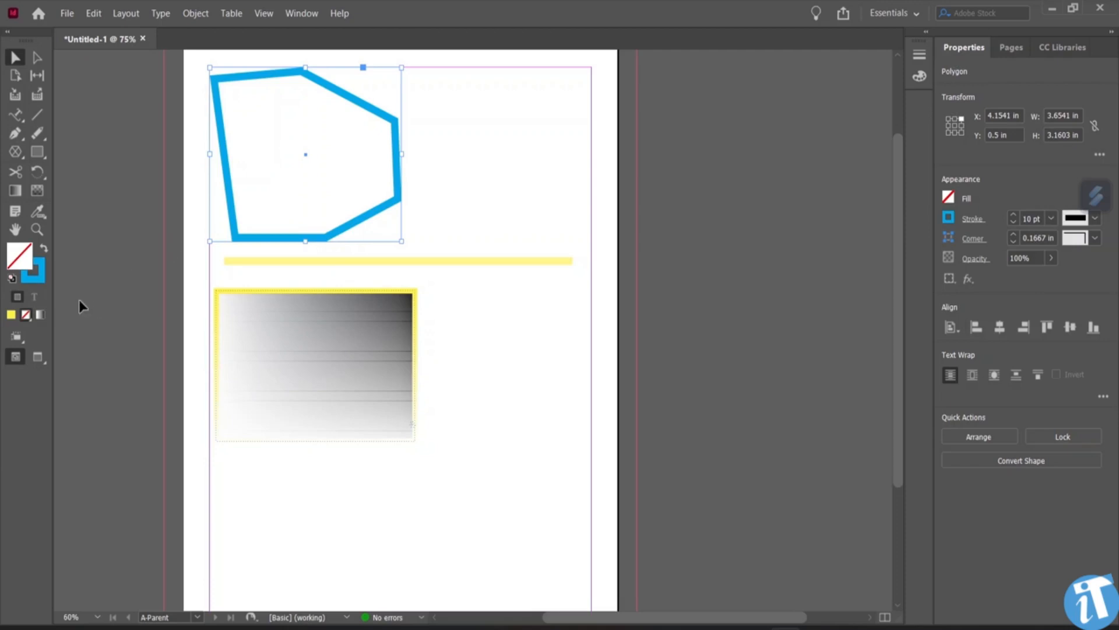
left_click(44, 249)
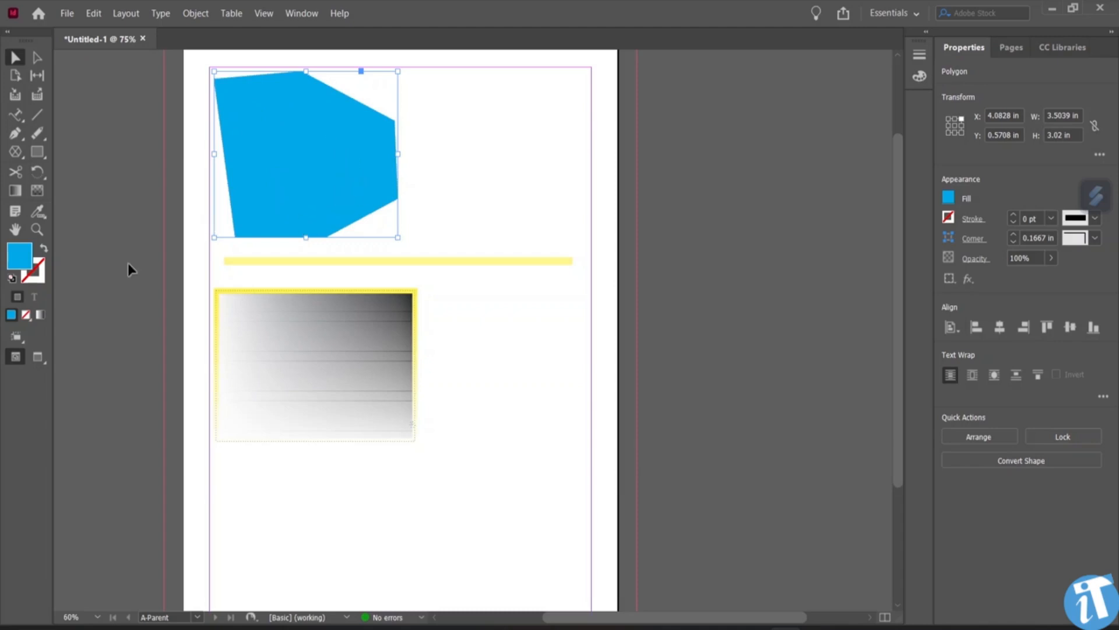
Step: Cycle the polygon's fill through none, solid cyan, gradient and none, and return it to solid cyan
left_click(26, 316)
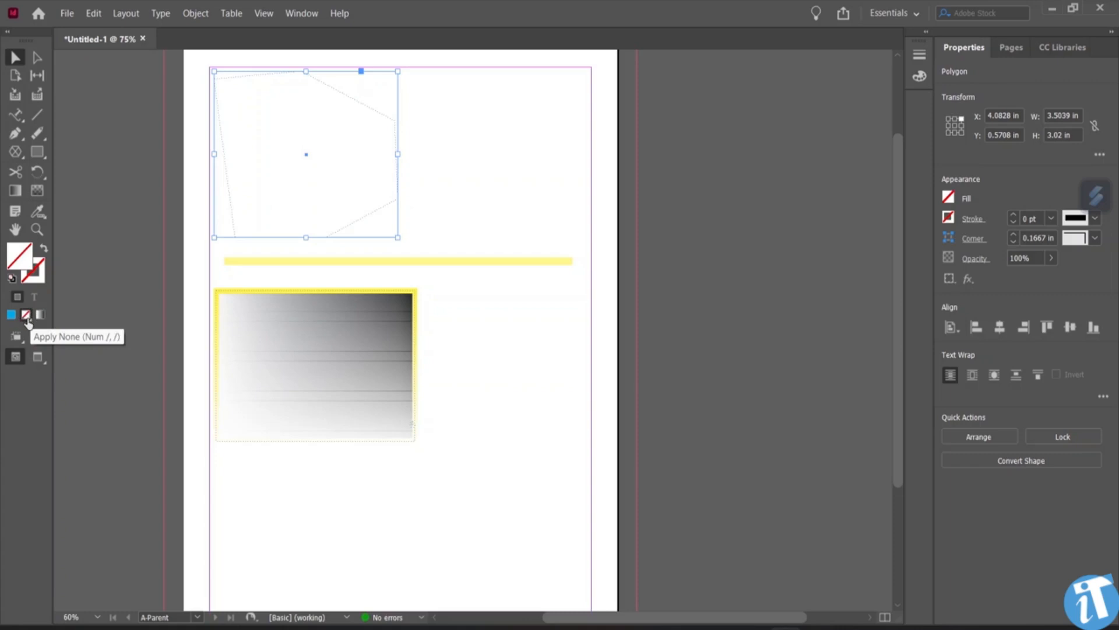
left_click(11, 315)
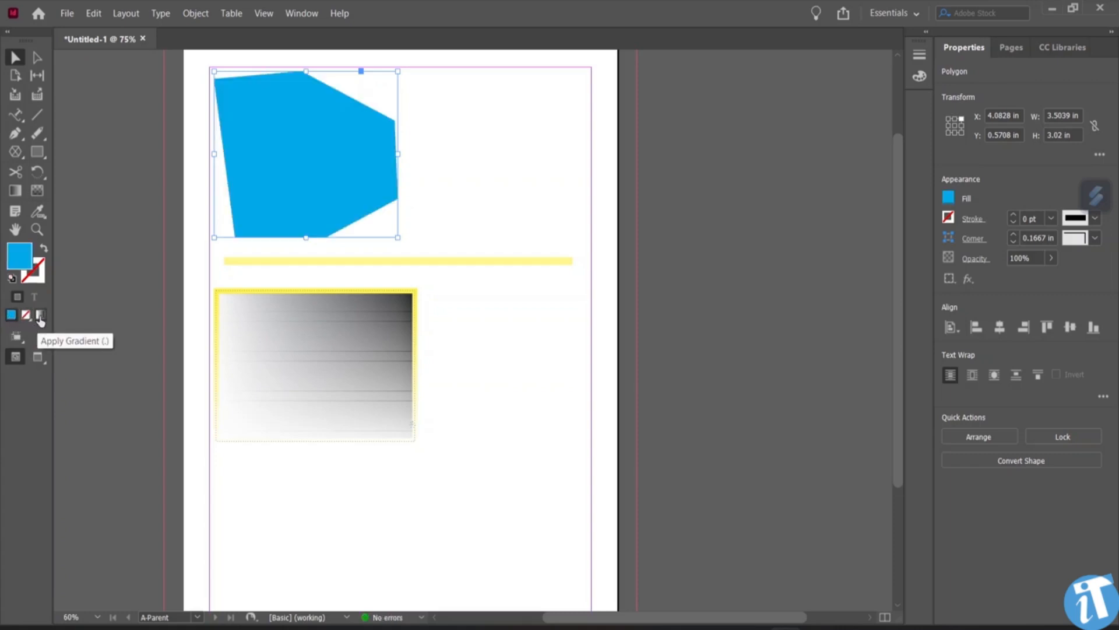
left_click(40, 318)
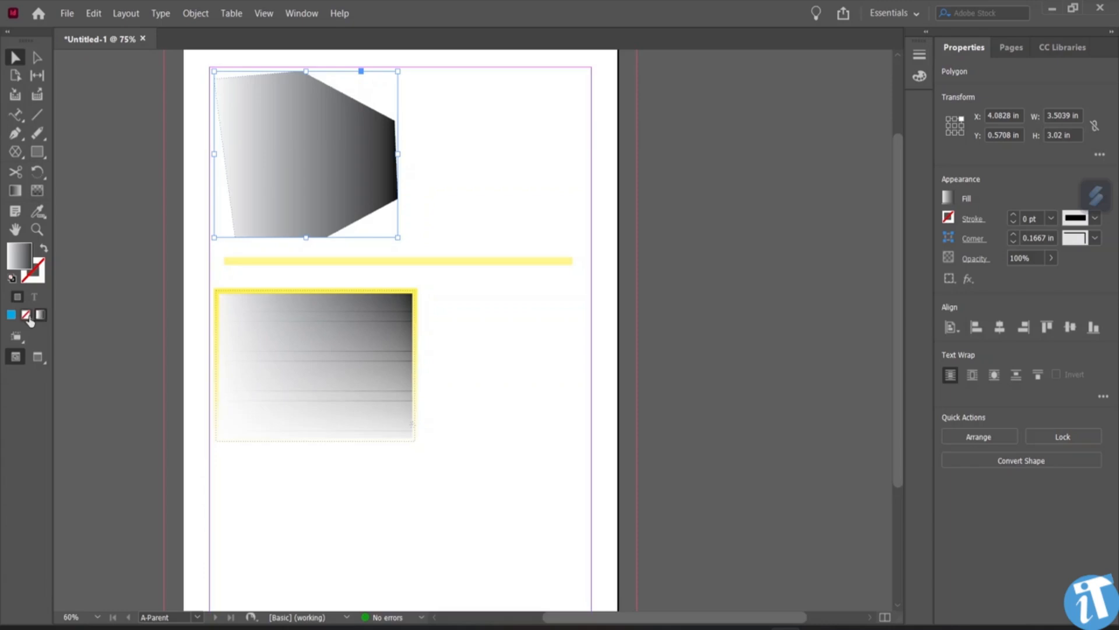
left_click(26, 315)
left_click(11, 315)
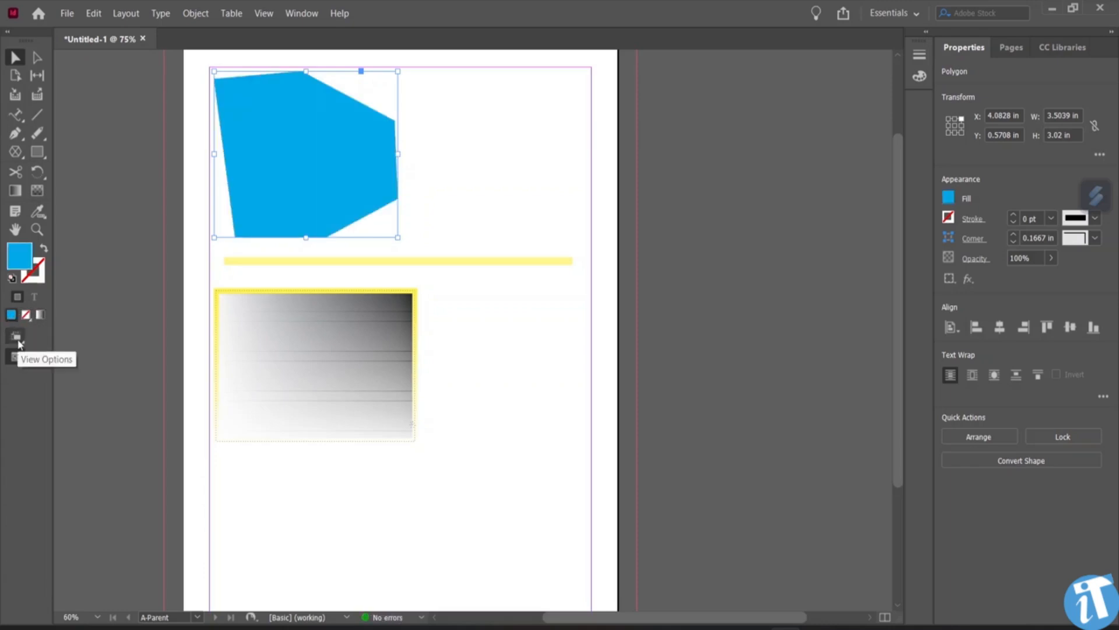
Step: Try toggling the frame edges display and review the options for rulers, guides, baseline grid and hidden characters
left_click(18, 342)
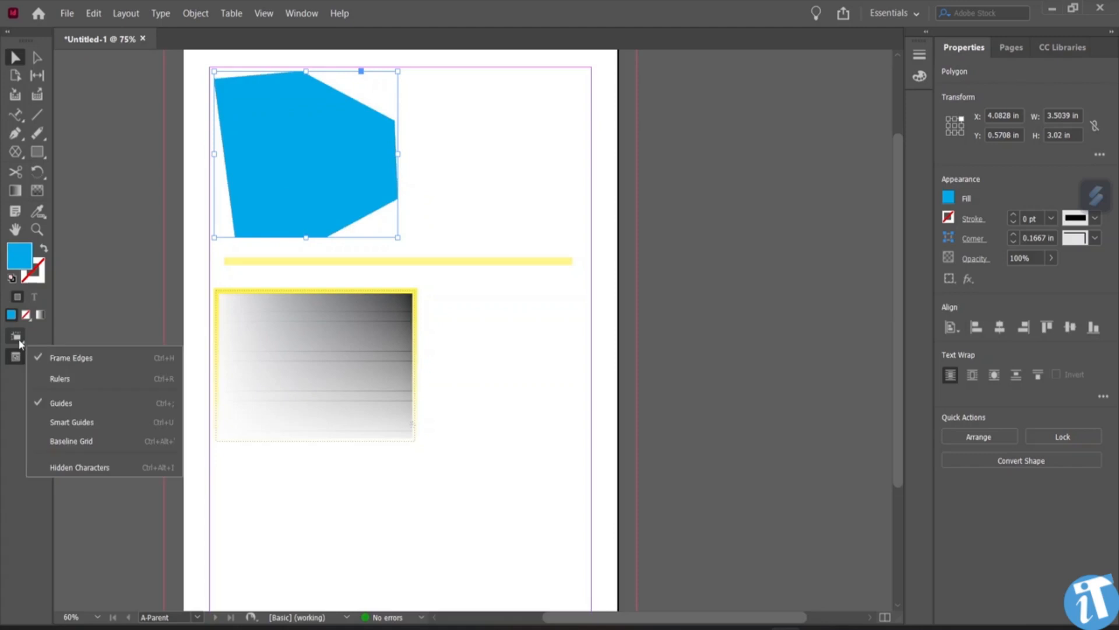
left_click(80, 359)
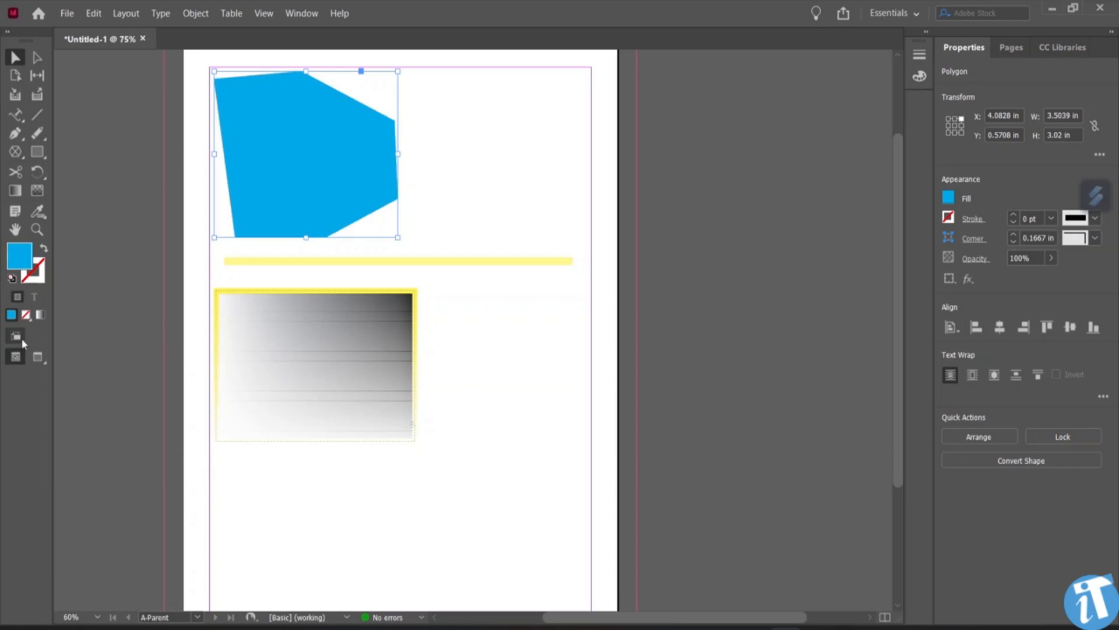
left_click(21, 338)
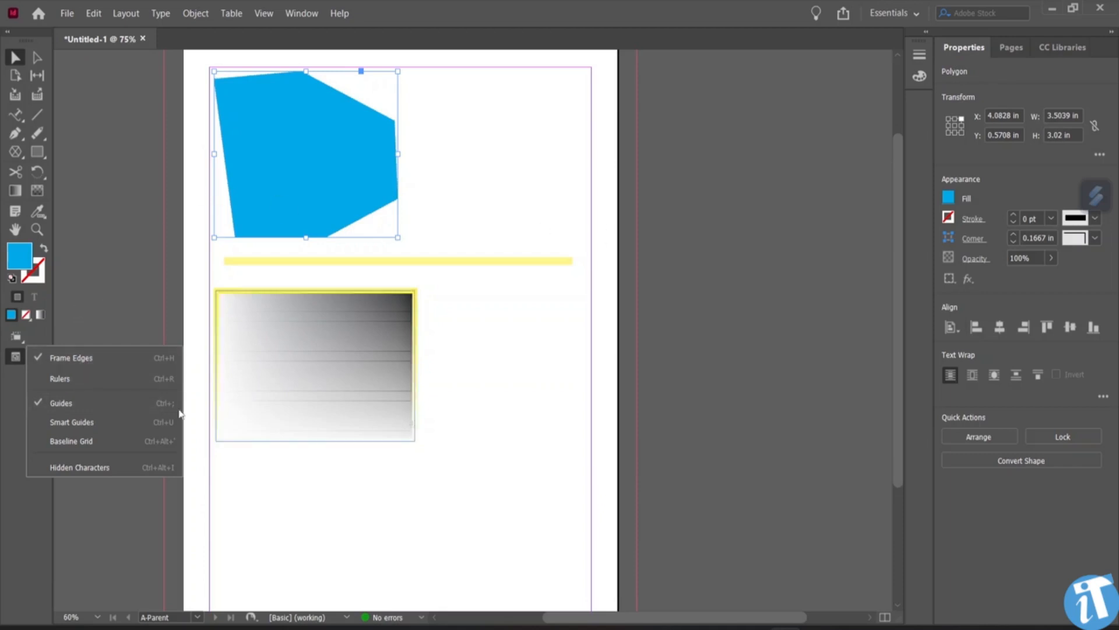
left_click(85, 325)
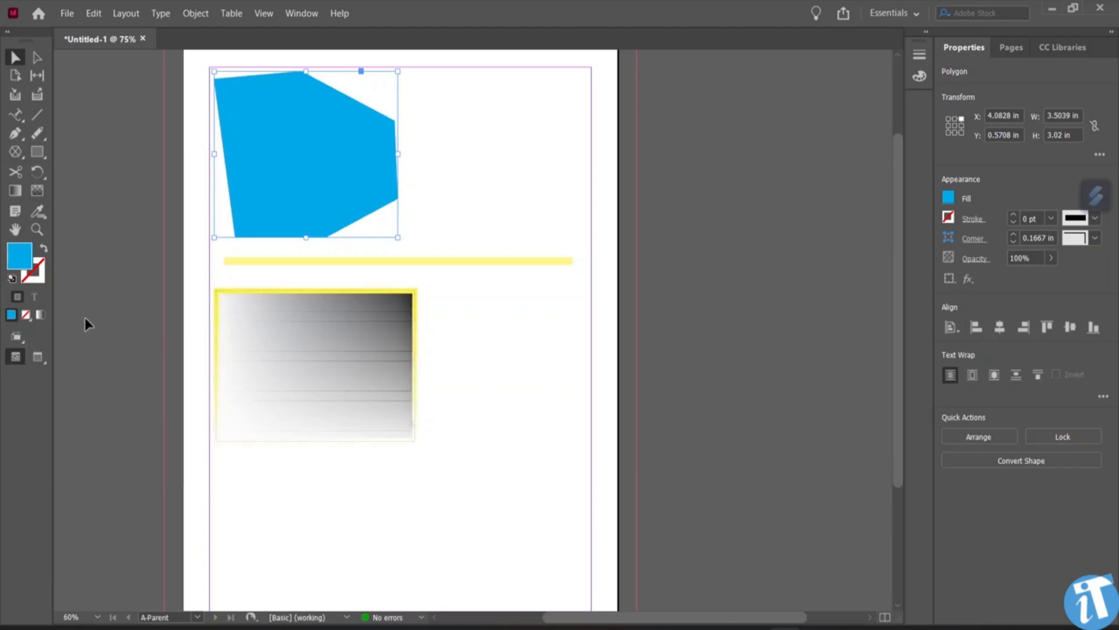
Step: Show the page in Preview screen mode, and switch the screen mode to Bleed
left_click(36, 358)
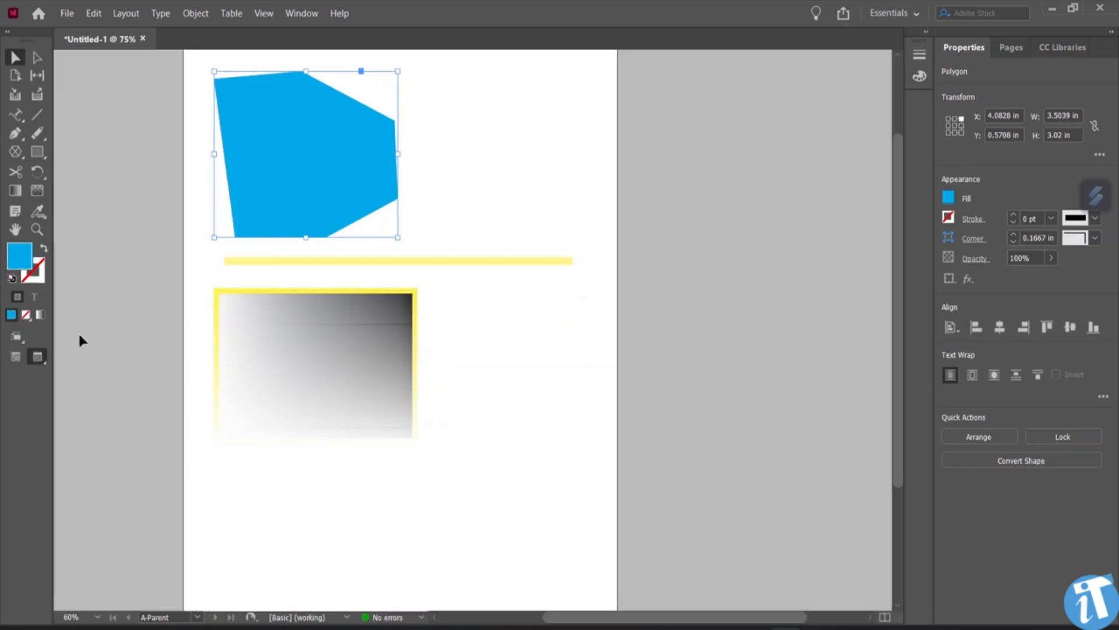
left_click(39, 360)
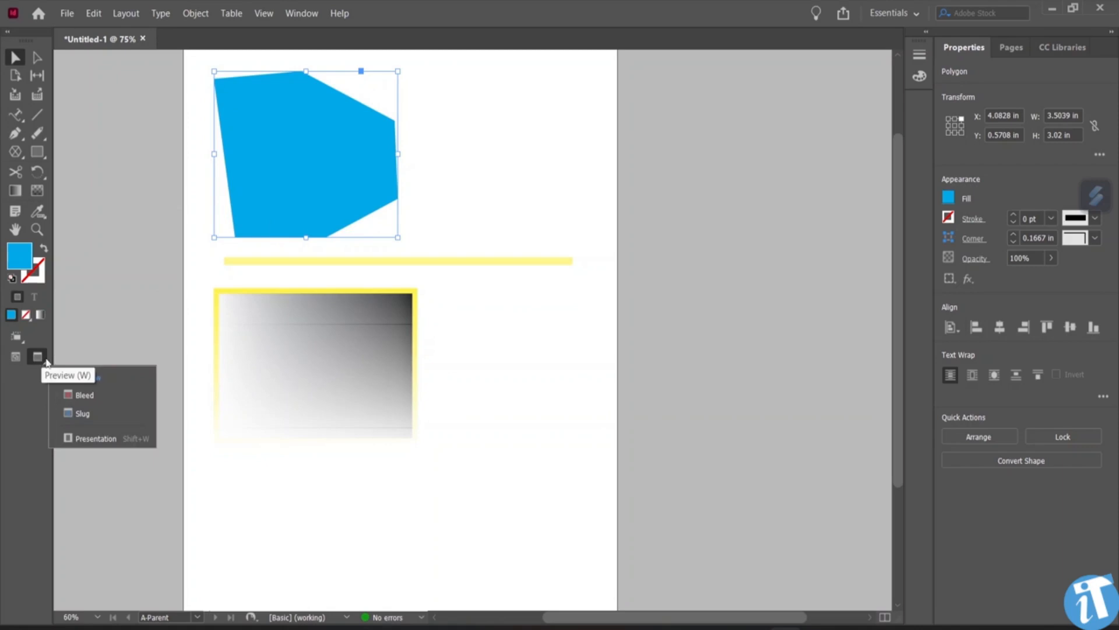
left_click(84, 396)
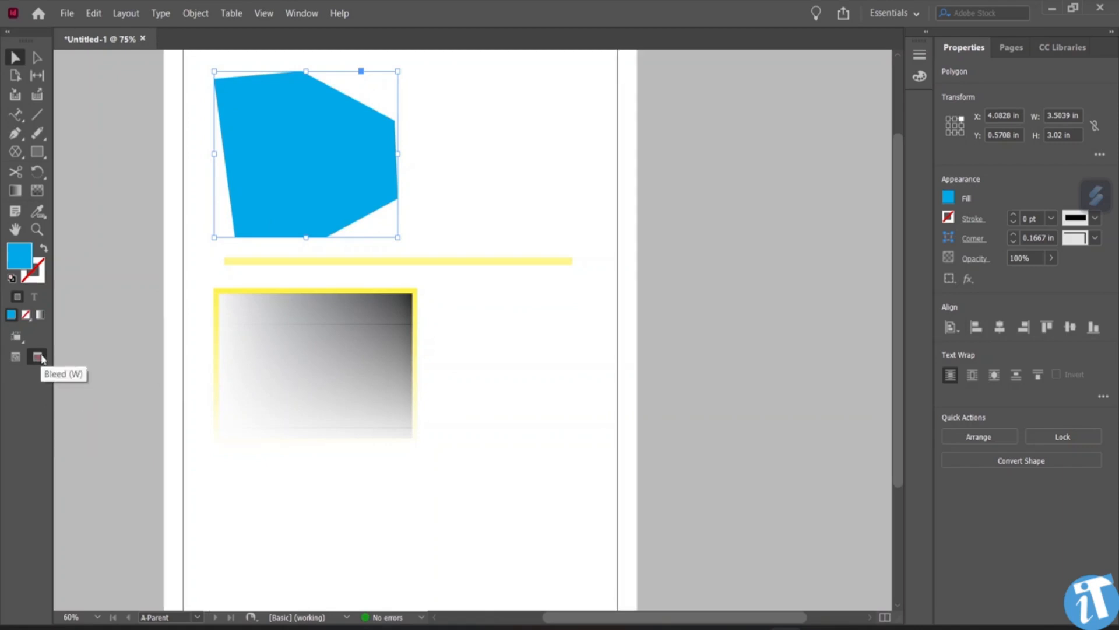
Step: Switch the screen mode to Slug, and view the page full screen in Presentation mode before leaving it
left_click(37, 357)
left_click(82, 414)
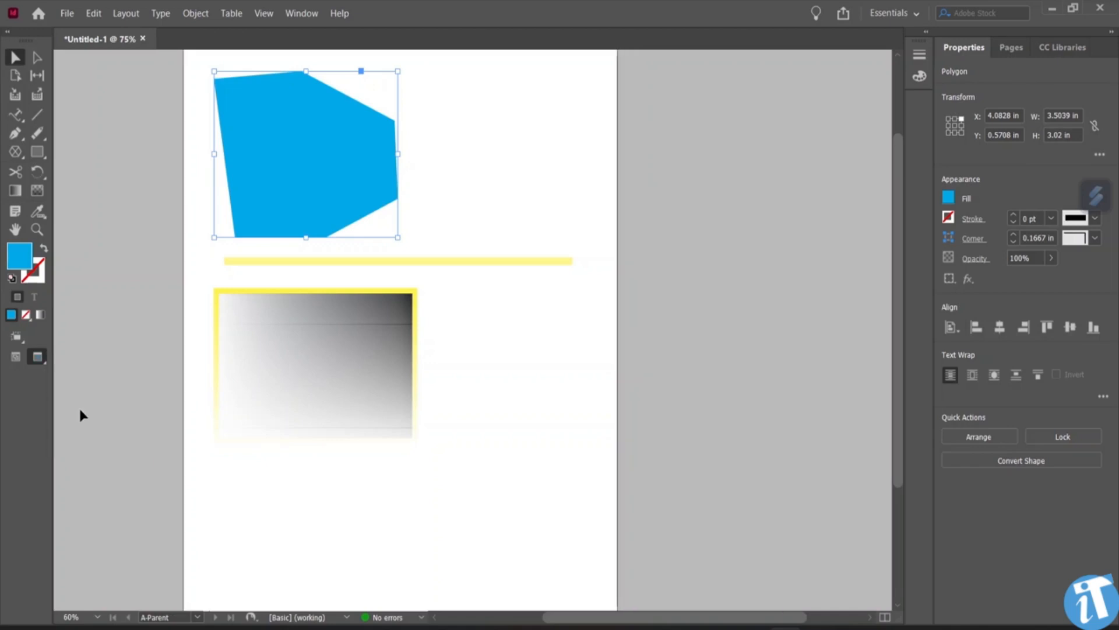
left_click(37, 357)
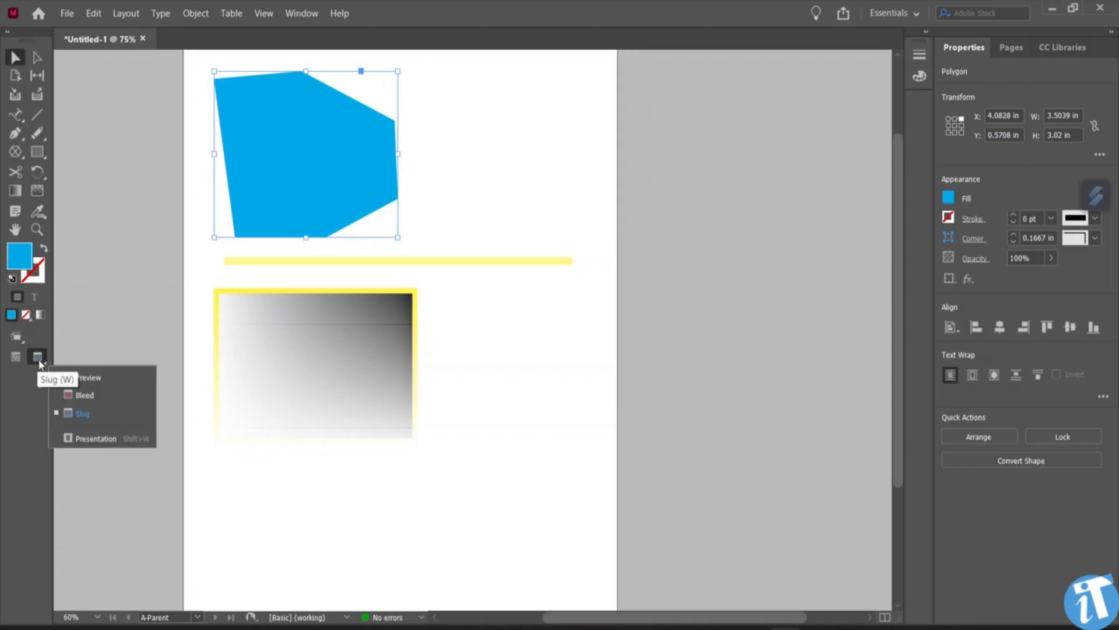
left_click(93, 438)
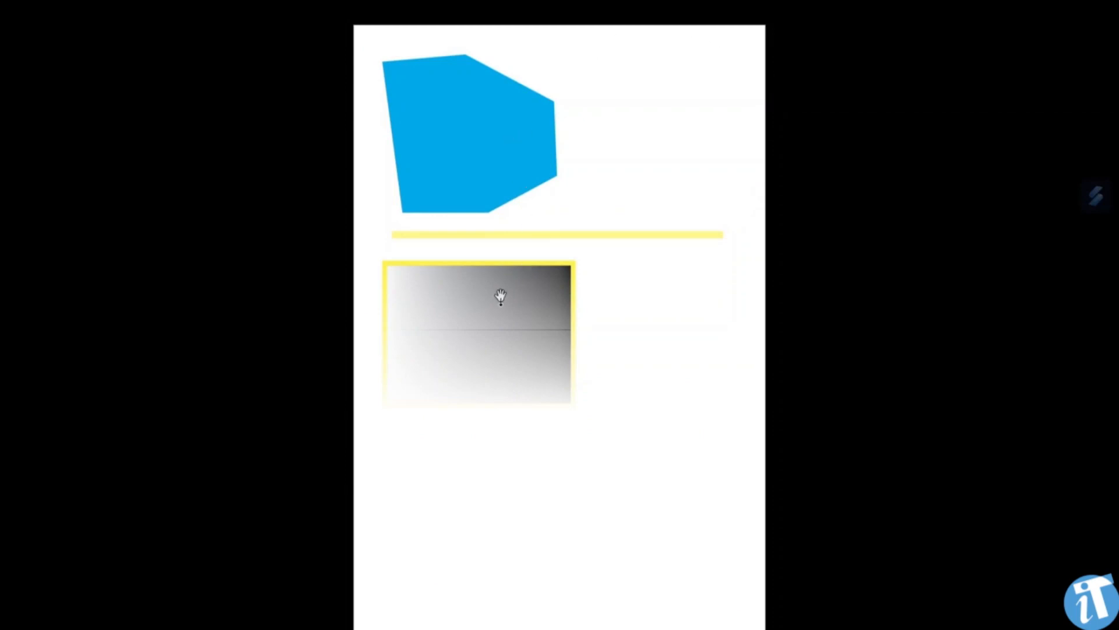
key("Escape")
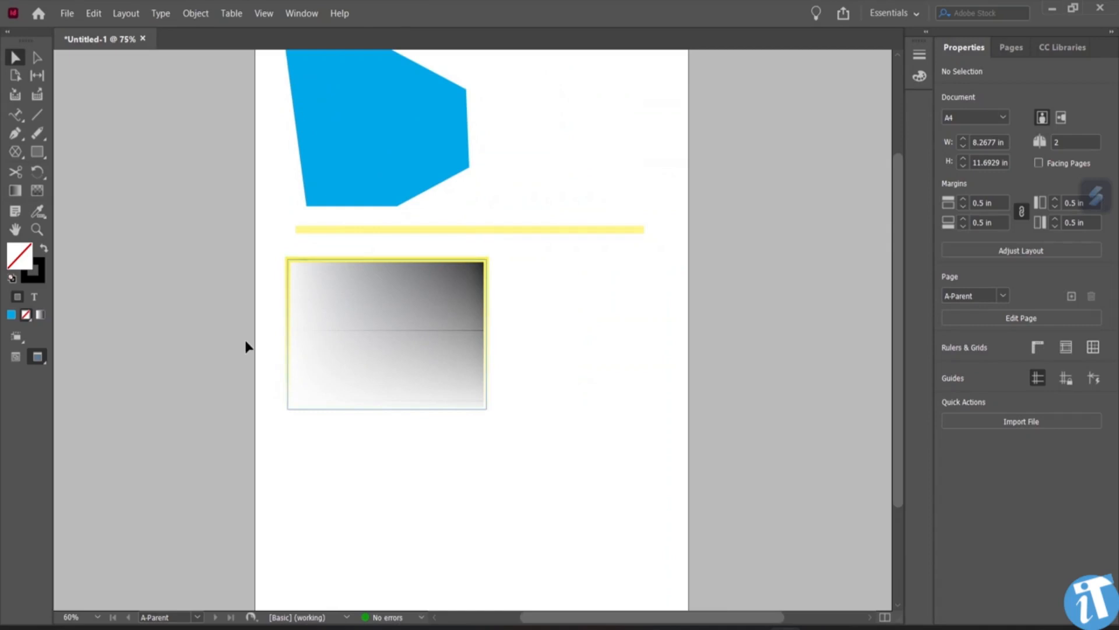
Step: Return the document to the Normal screen mode and check the upper part of the page
left_click(16, 362)
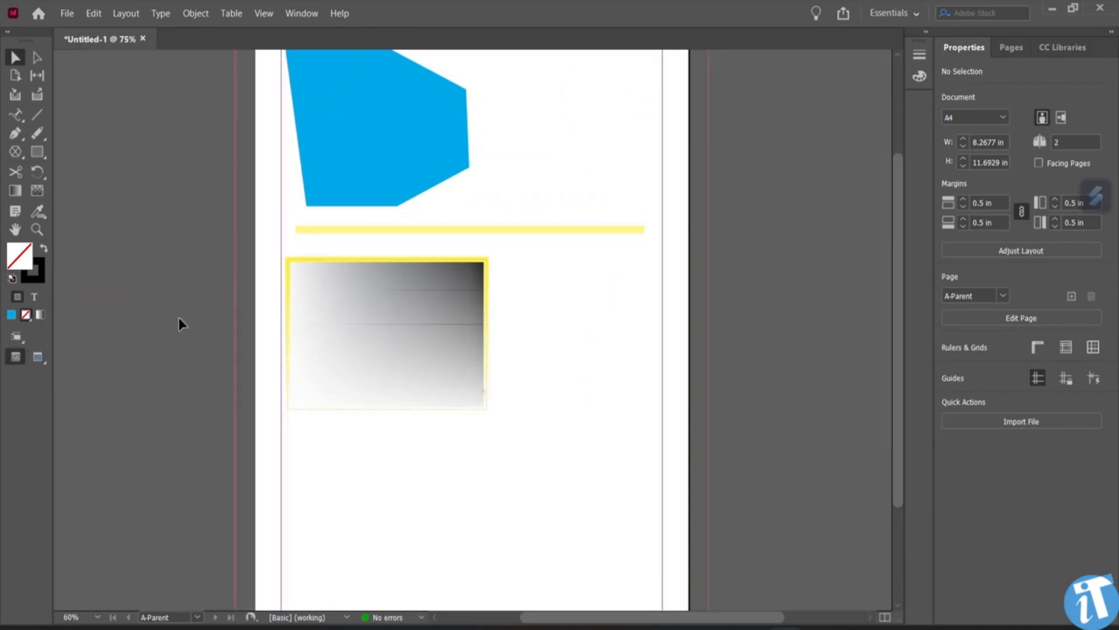
scroll(478, 315, "up", 3)
scroll(490, 315, "down", 3)
scroll(495, 315, "up", 3)
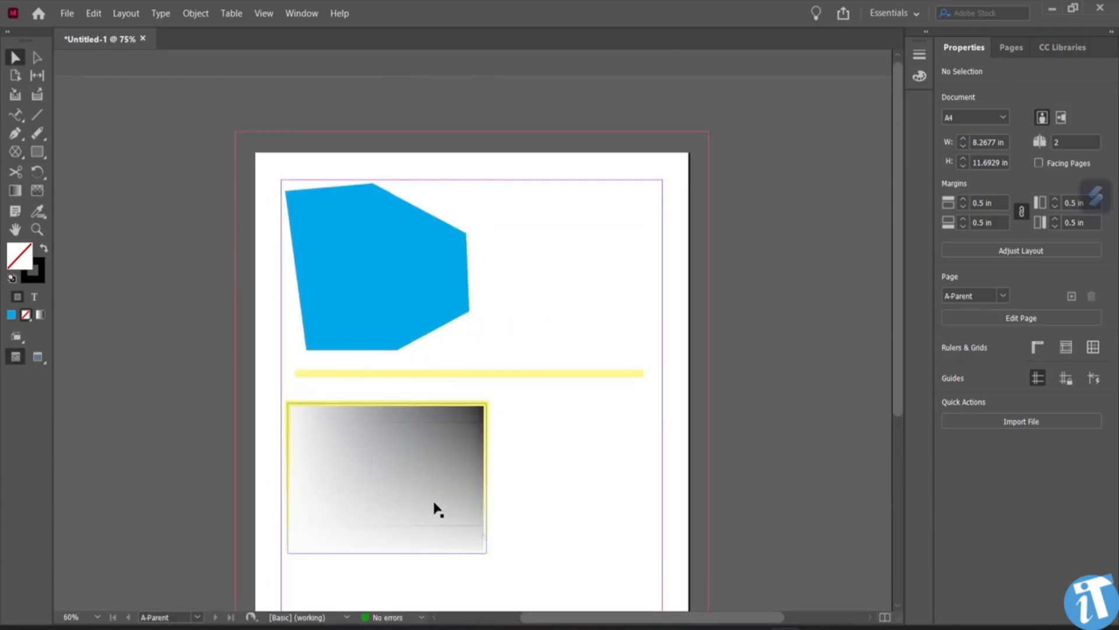
Step: Center the gradient-filled rectangle horizontally on the page, using Align to Page as the reference
left_click(403, 454)
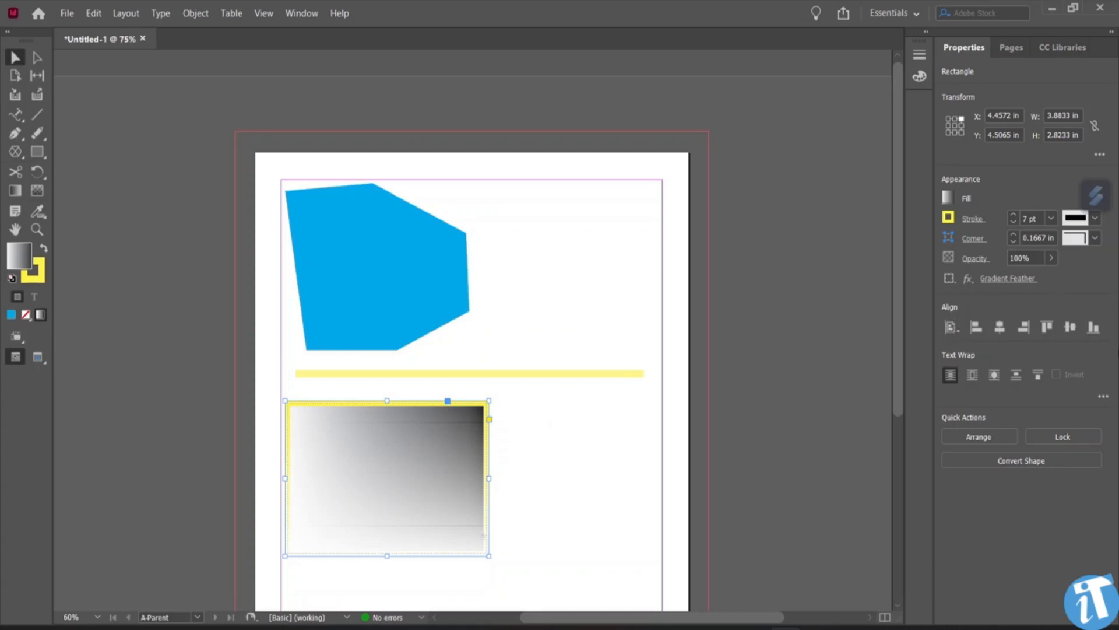
left_click(957, 333)
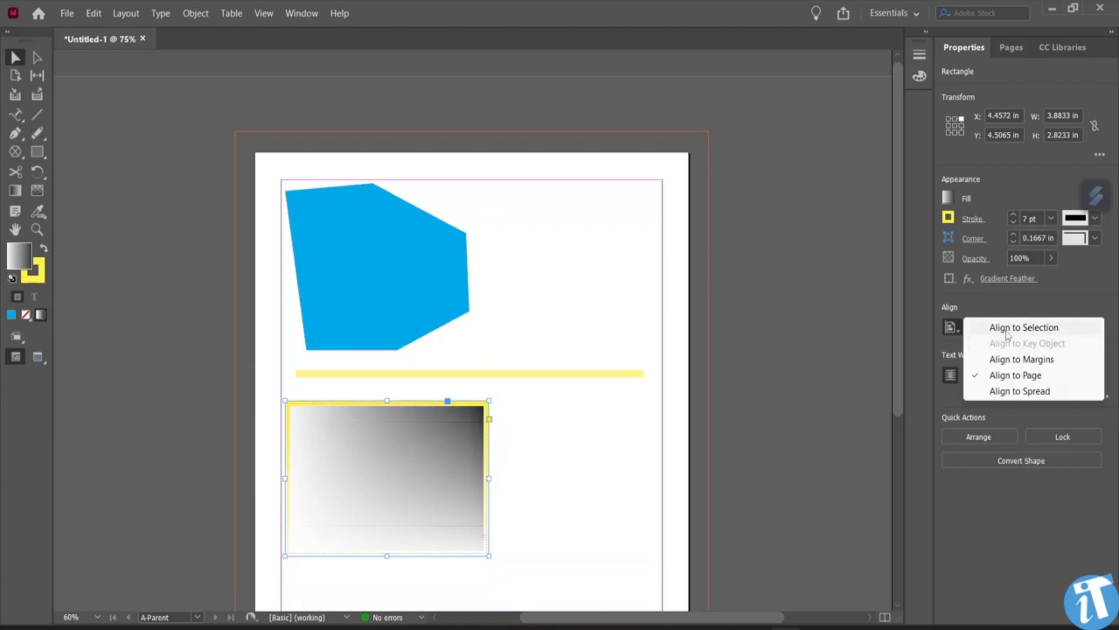
left_click(1007, 382)
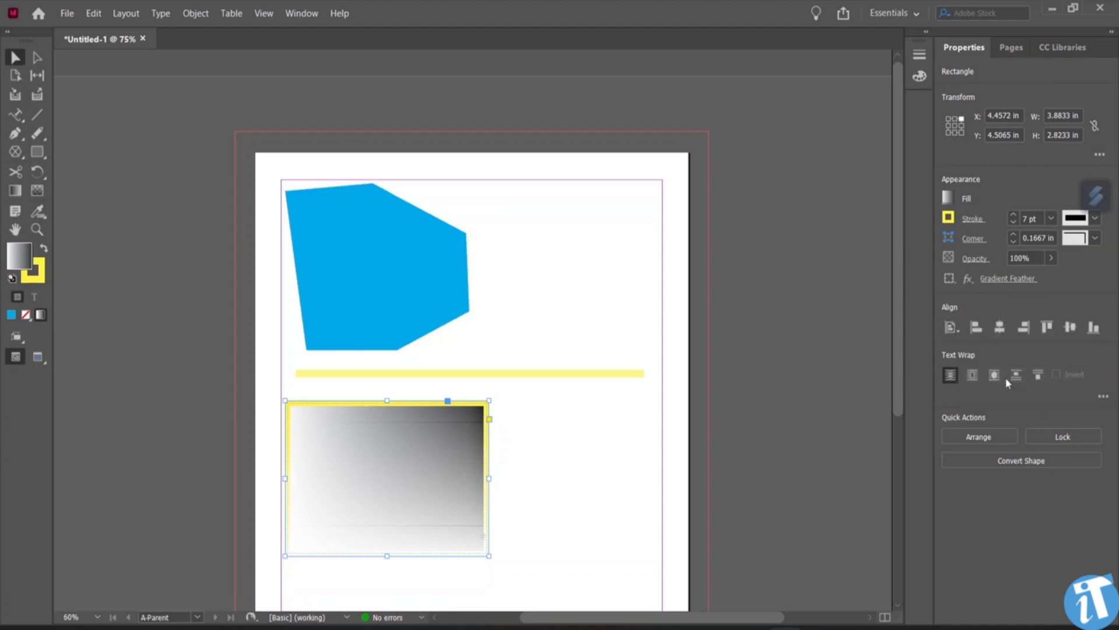
left_click(1000, 329)
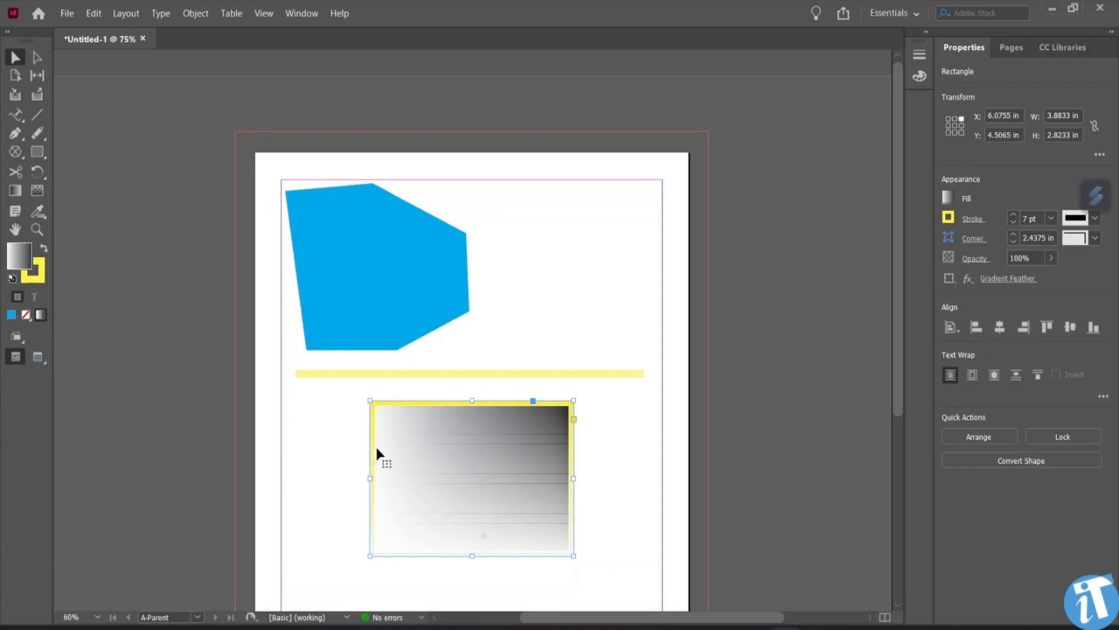
Step: Align the blue polygon to the page's right edge, and move it inward to the right margin guide
left_click(358, 321)
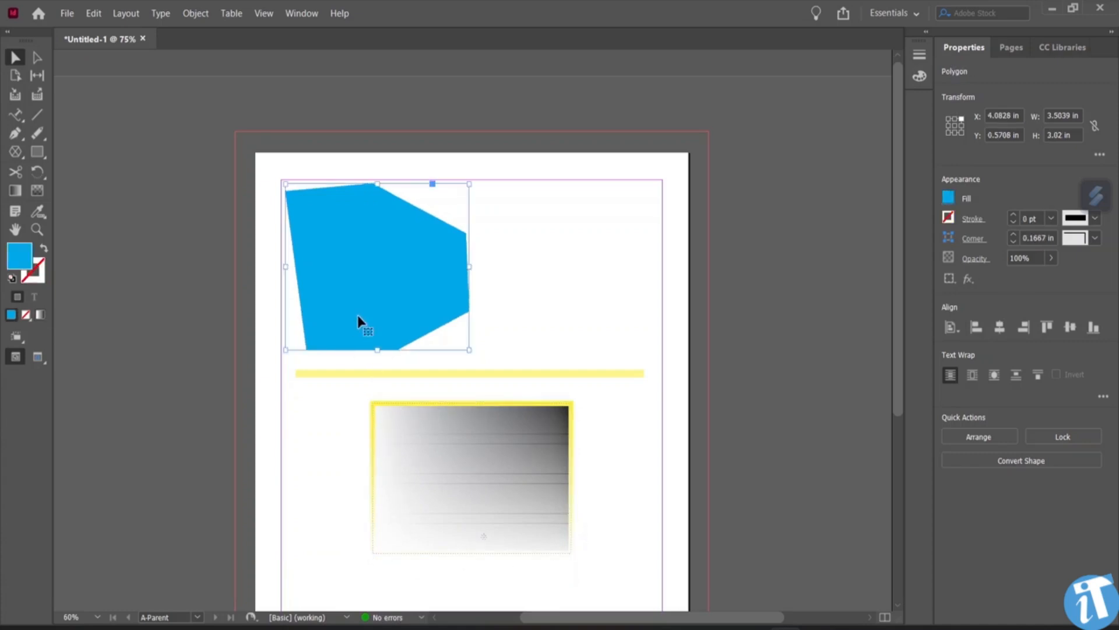
left_click(1031, 331)
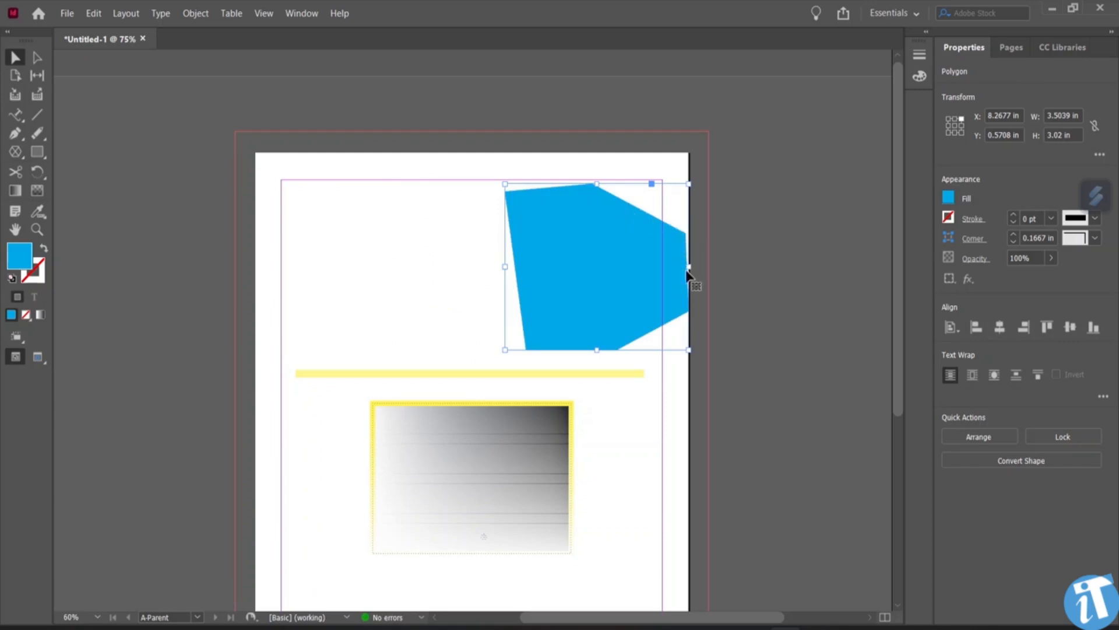
left_click_drag(607, 267, 601, 274)
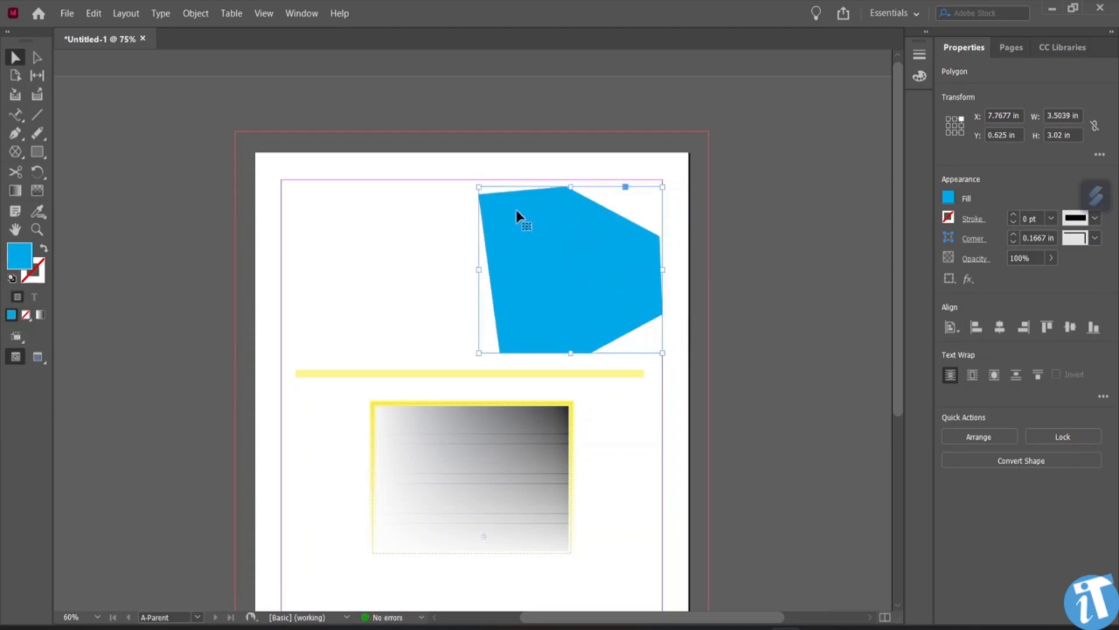